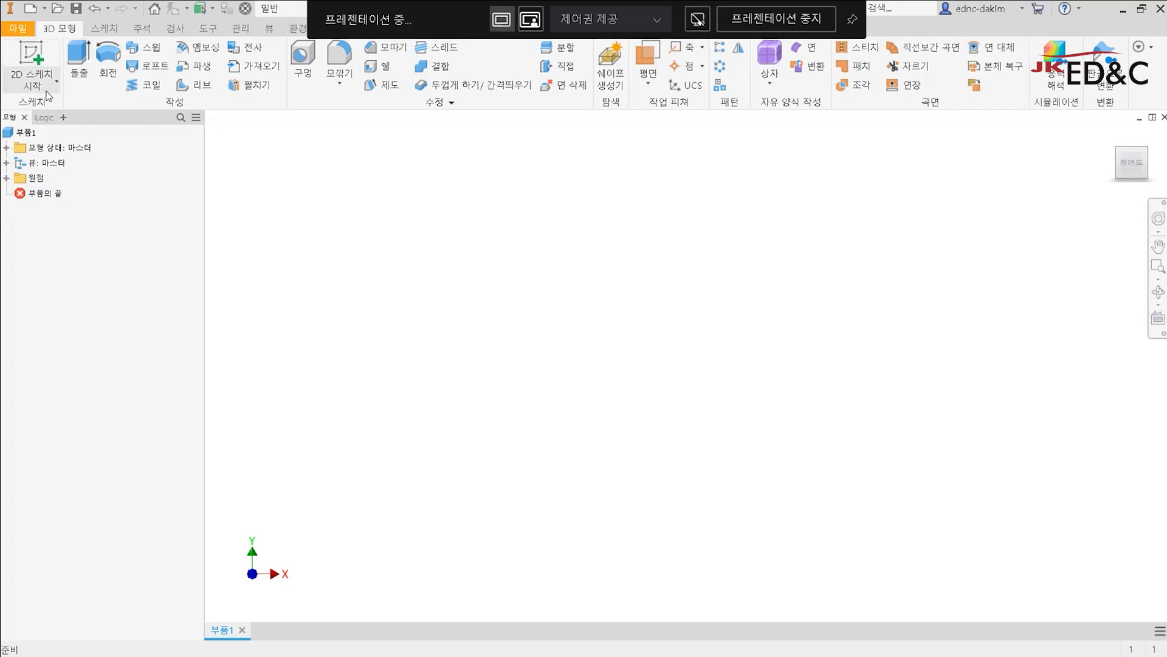
left_click(36, 87)
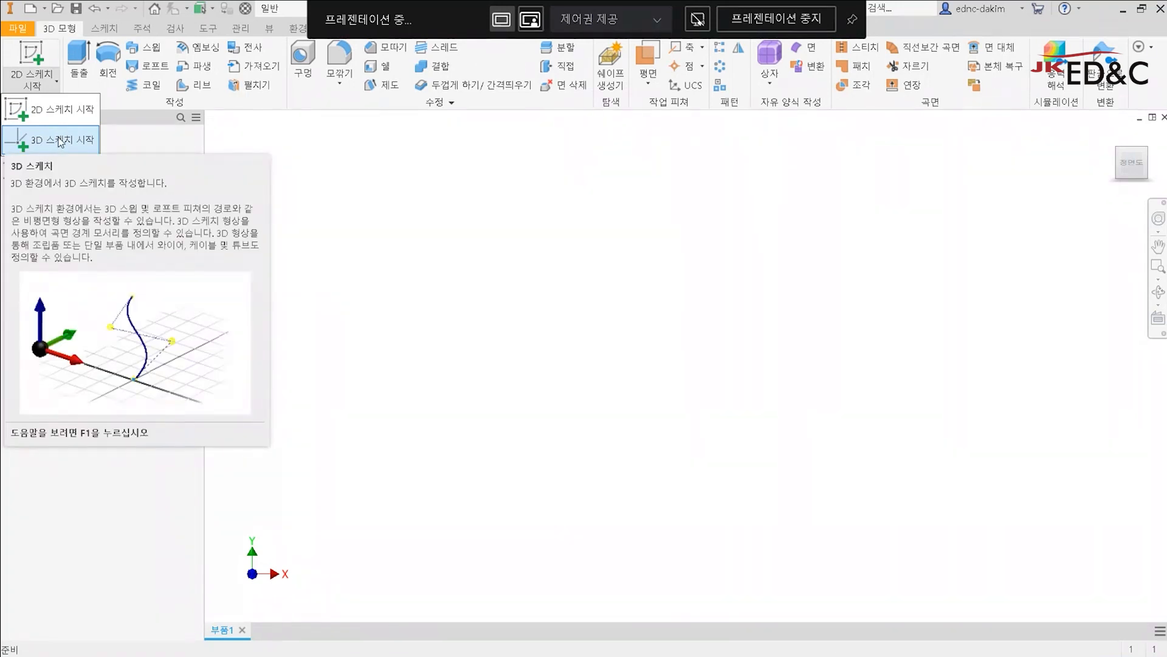
left_click(370, 278)
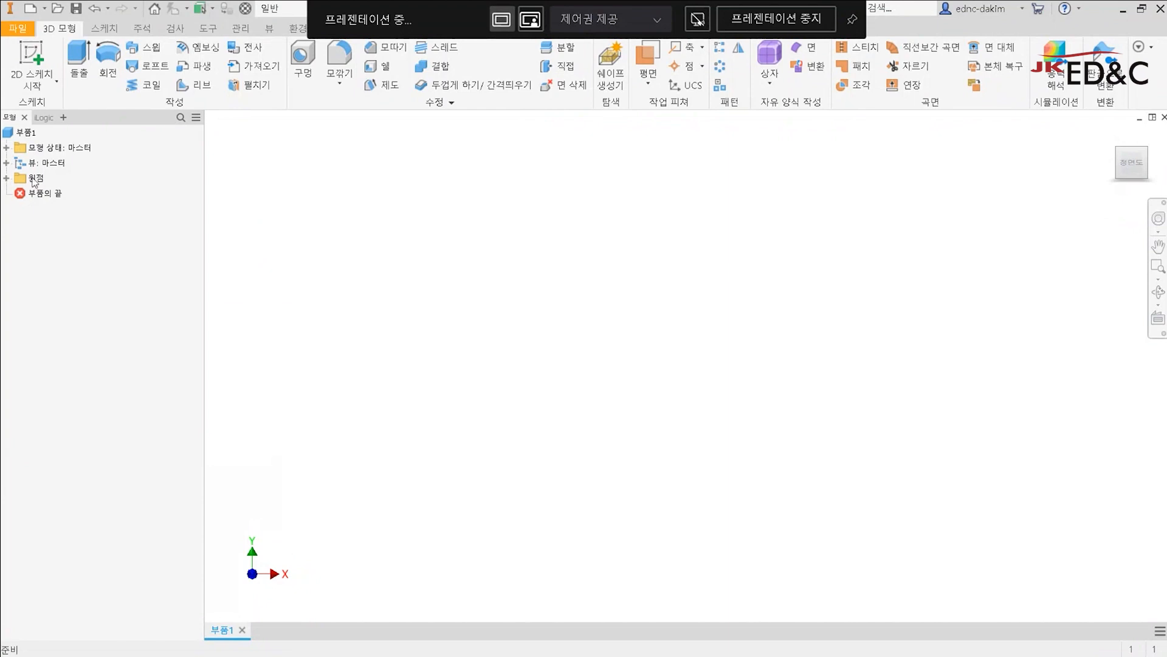
Step: Make the center point of the part's origin visible in the graphics area
left_click(6, 178)
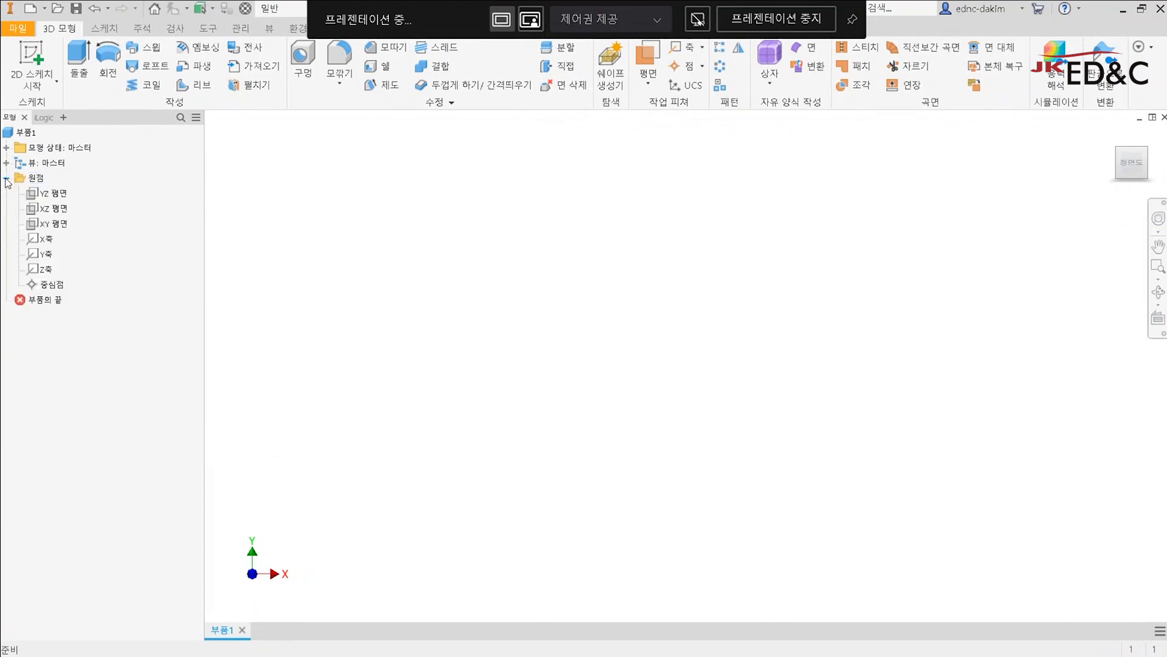
right_click(46, 284)
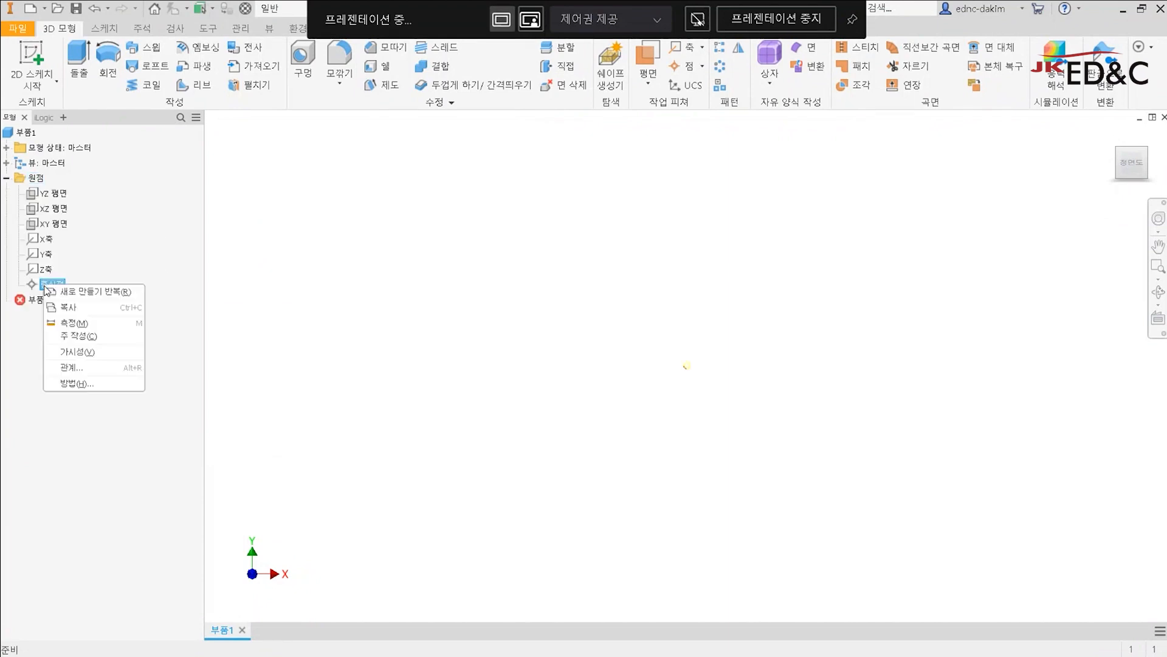
left_click(120, 352)
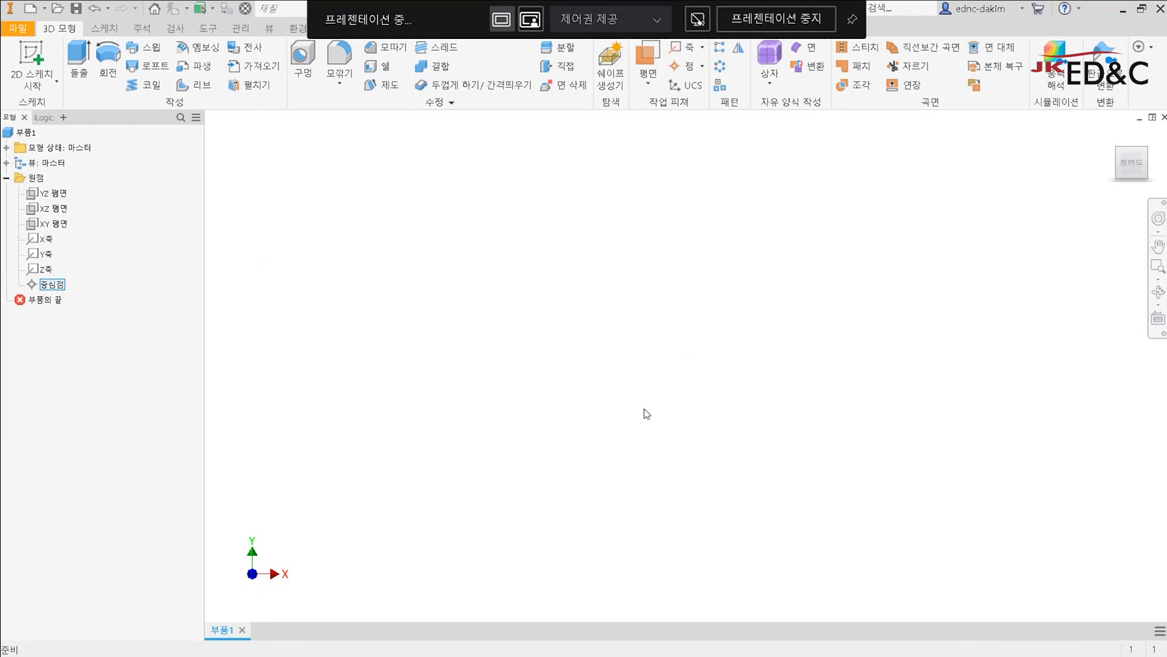
right_click(61, 290)
left_click(96, 355)
left_click_drag(343, 191, 745, 442)
Step: Start a new 3D sketch in the part
left_click(49, 91)
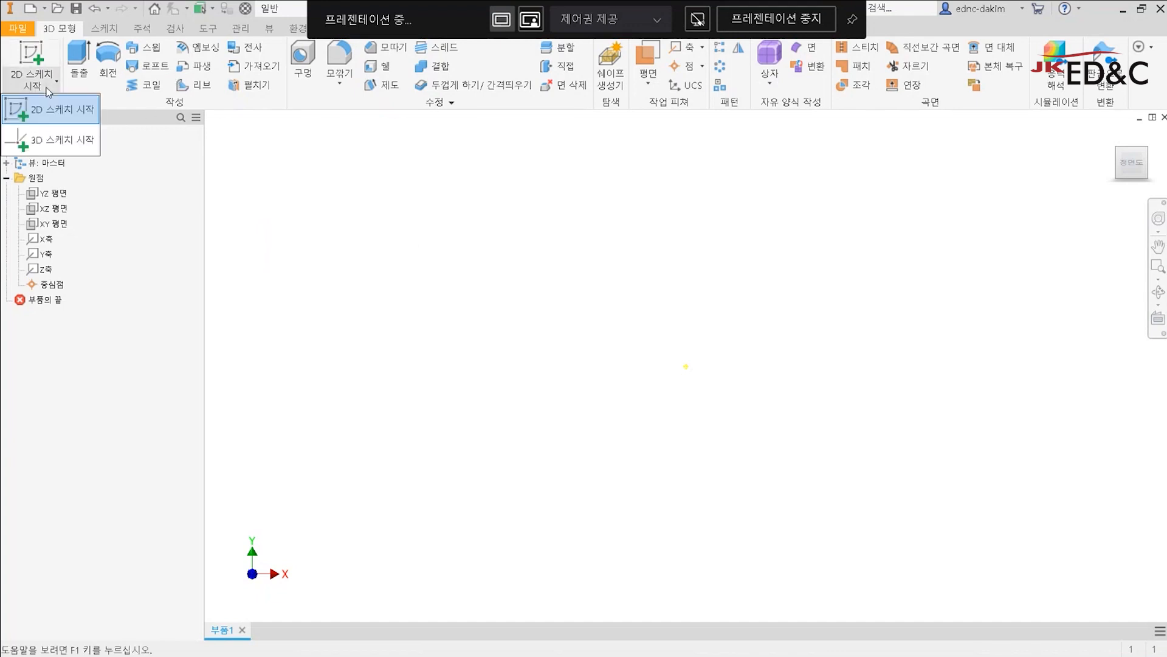
left_click(71, 147)
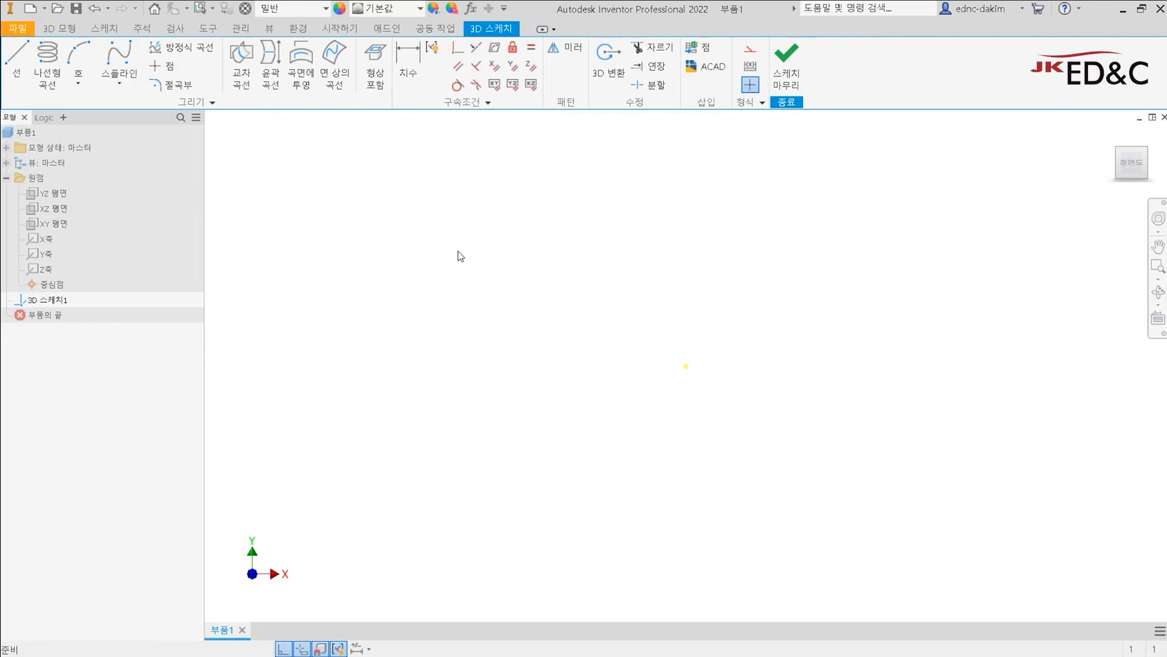
left_click(25, 77)
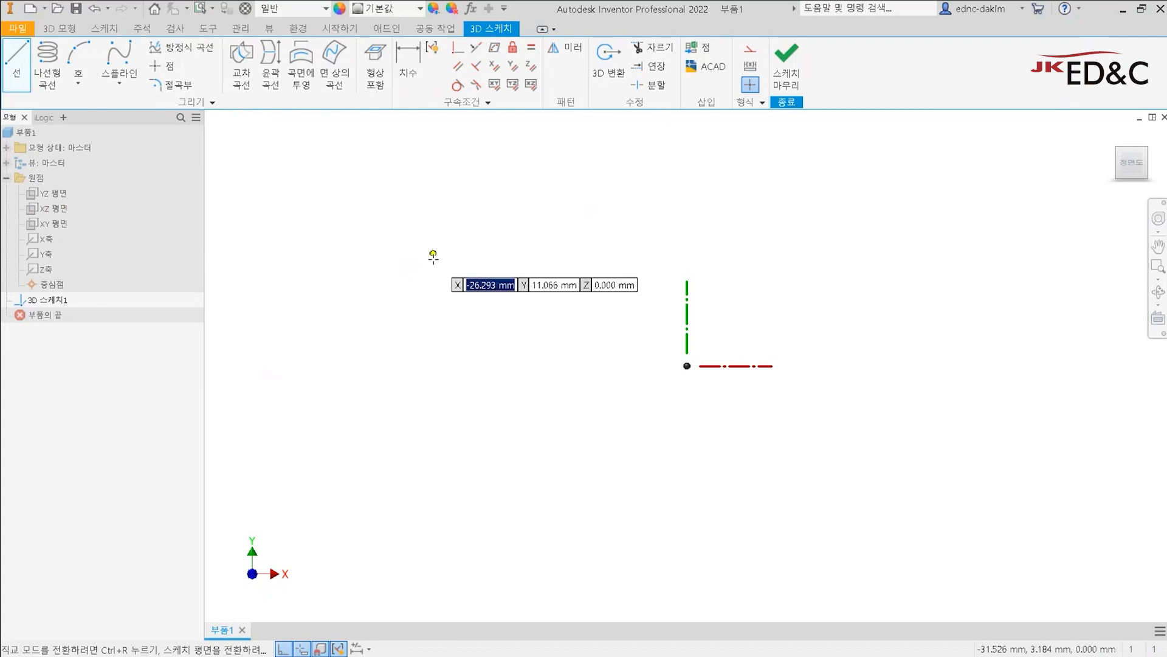
key("Escape")
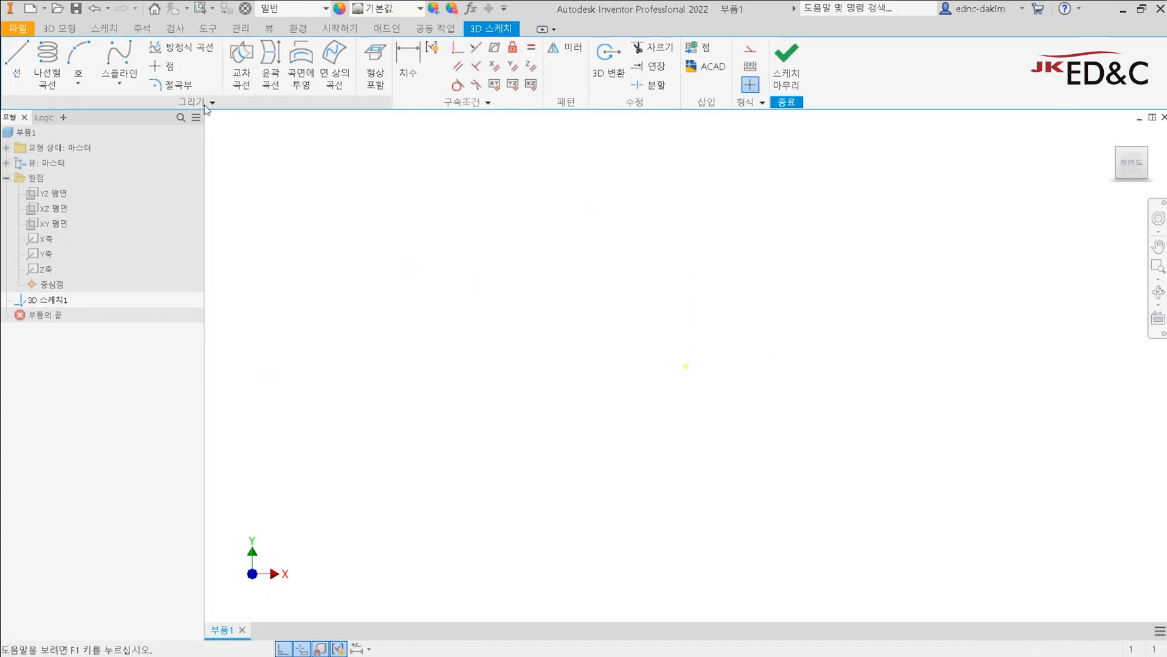
left_click(211, 103)
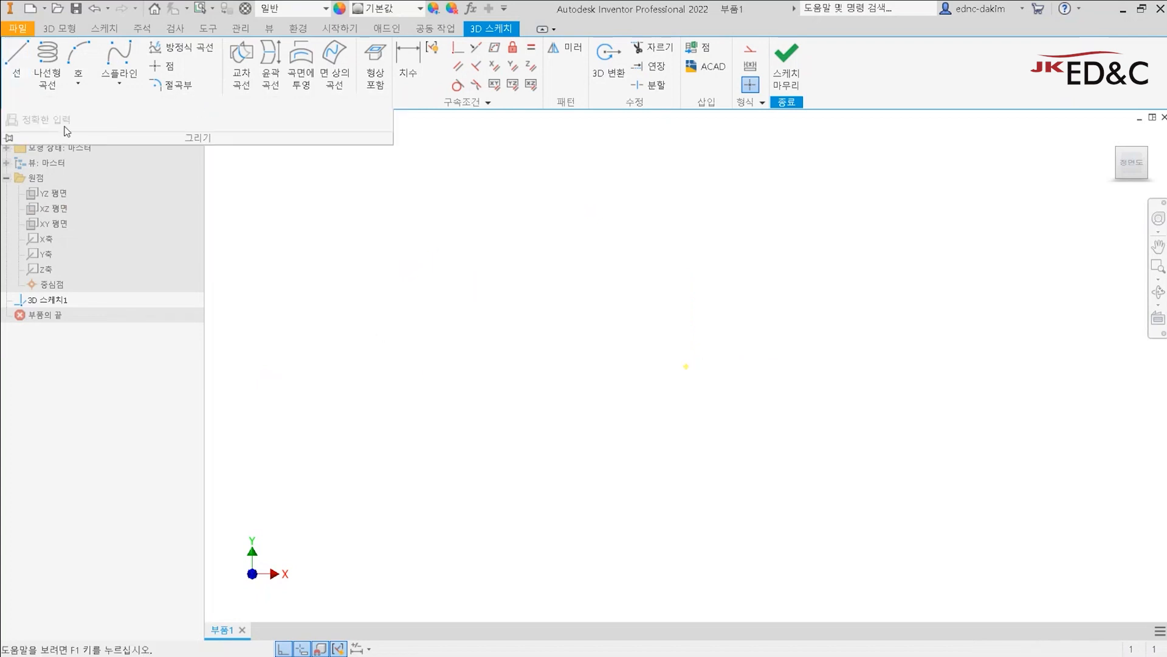
Step: Draw a closed four-line loop from the origin, about 29 mm along X, 22 mm up Y and 25 mm back along X
key("l")
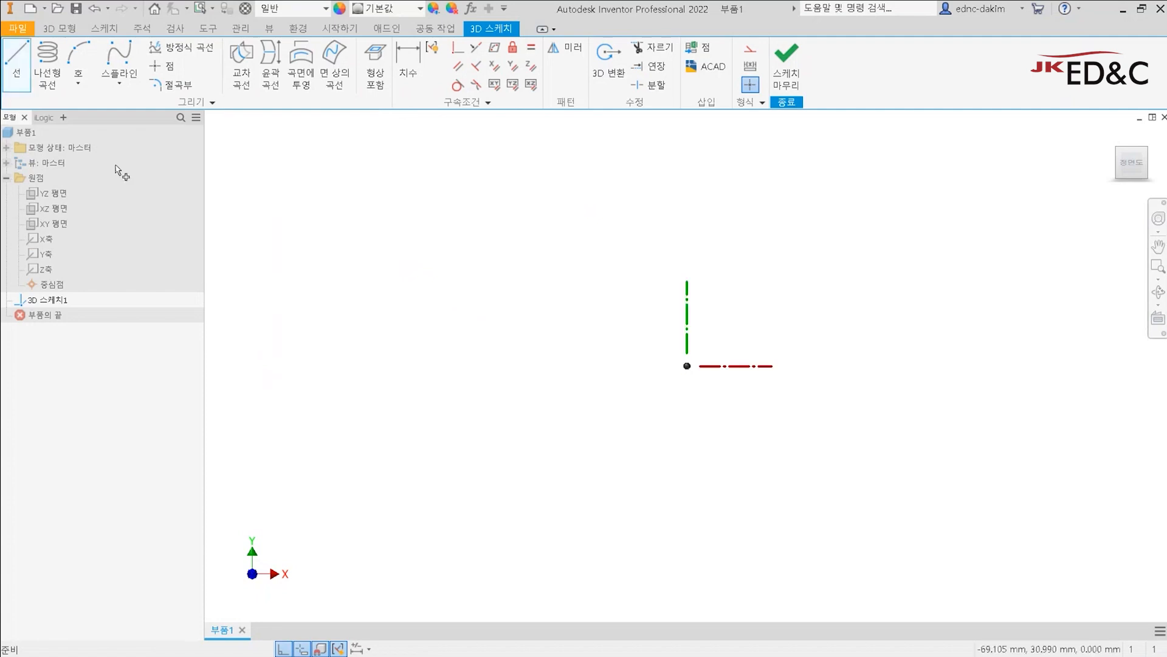
middle_click_drag(738, 384, 666, 402, "shift")
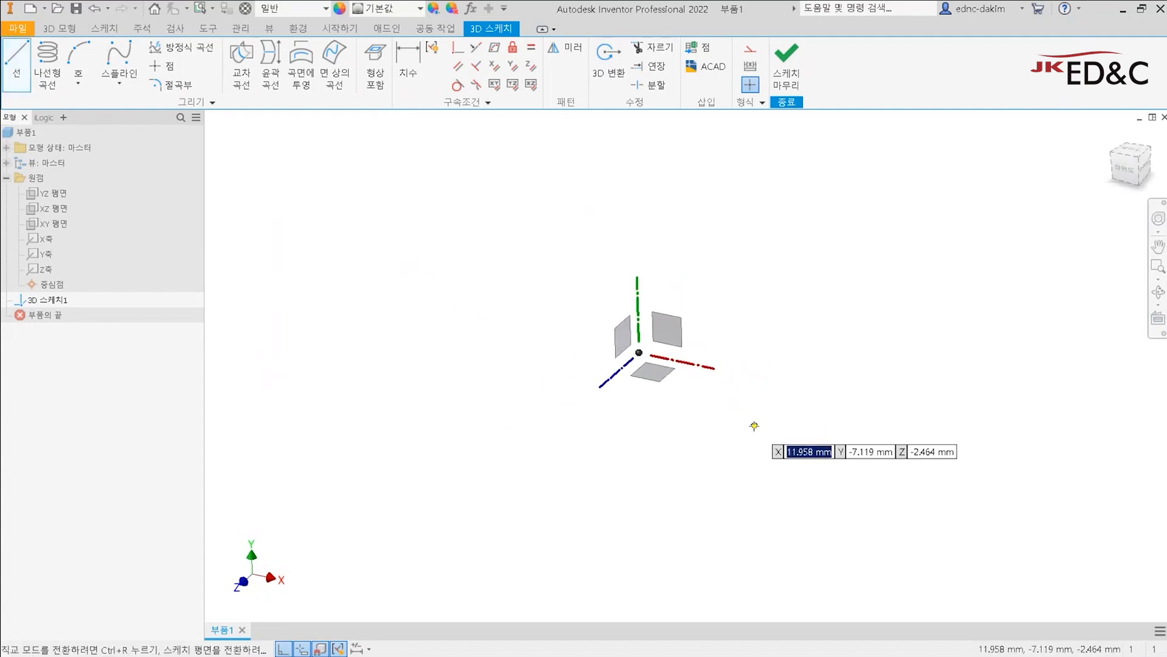
middle_click_drag(754, 425, 613, 373, "shift")
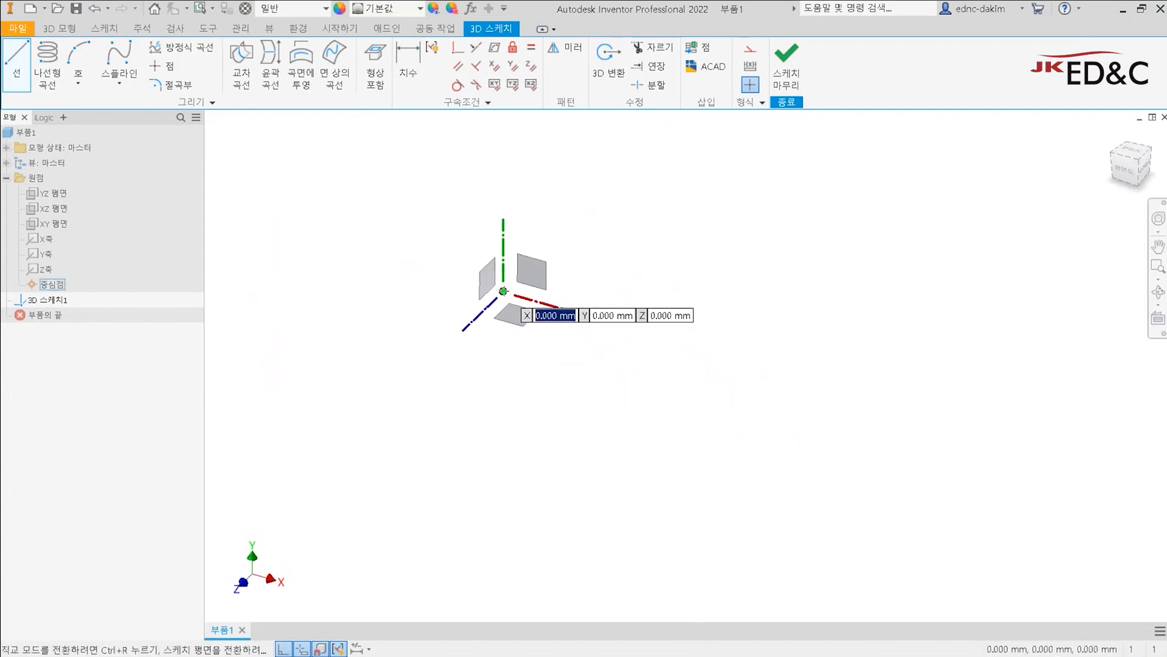
left_click(503, 291)
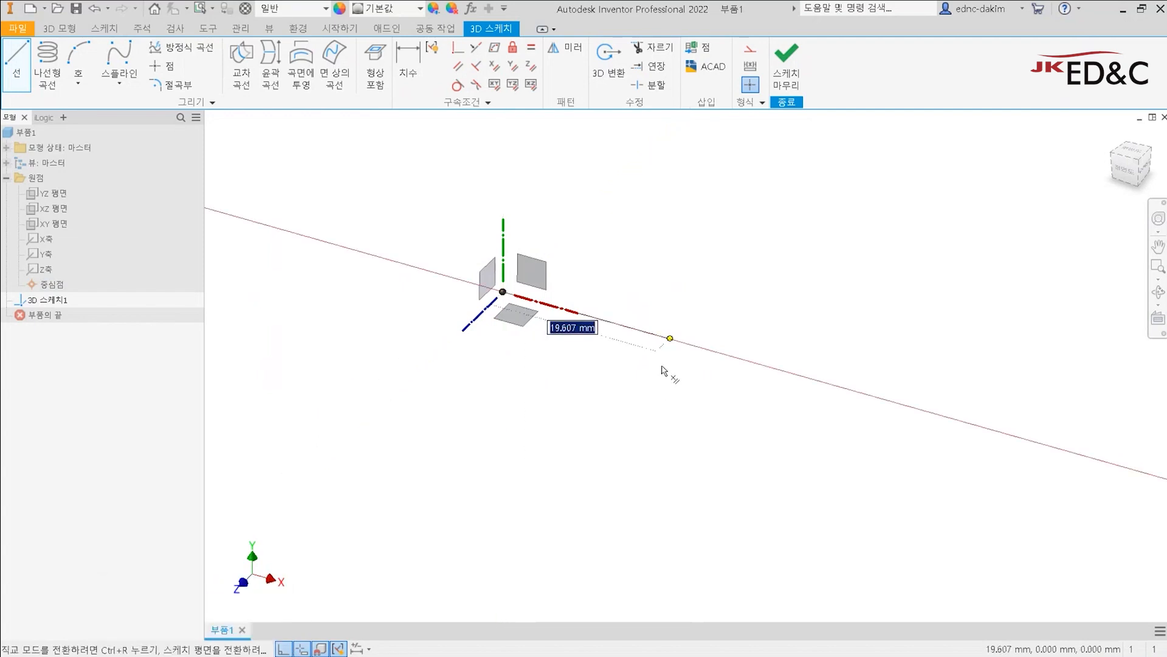
left_click(751, 363)
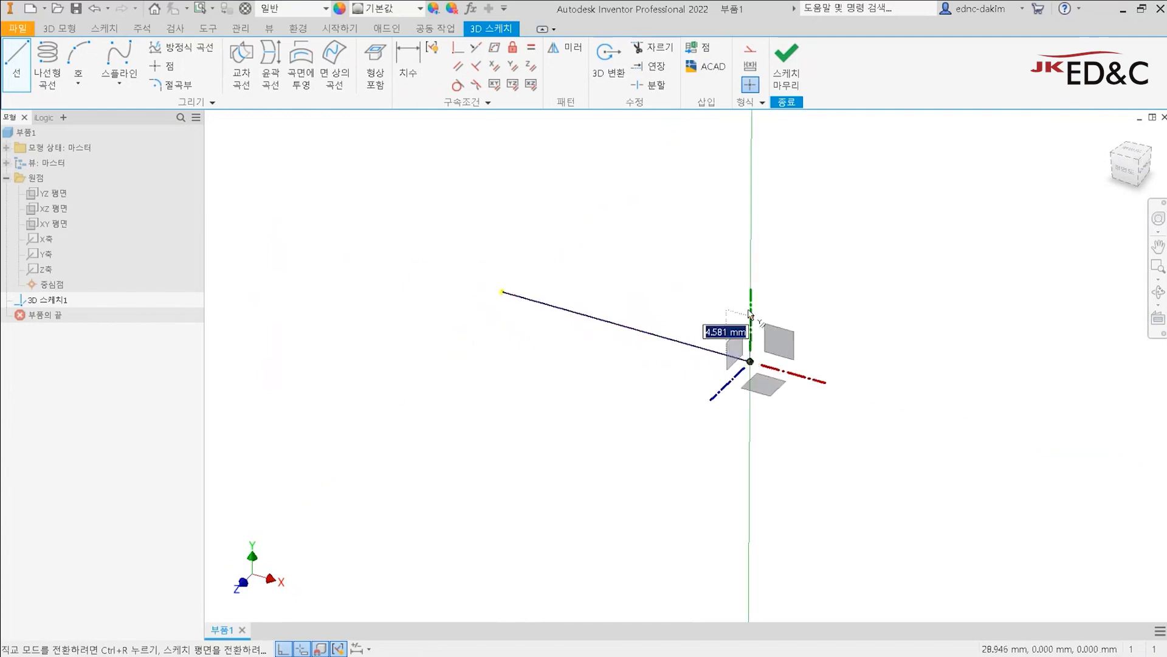
left_click(752, 182)
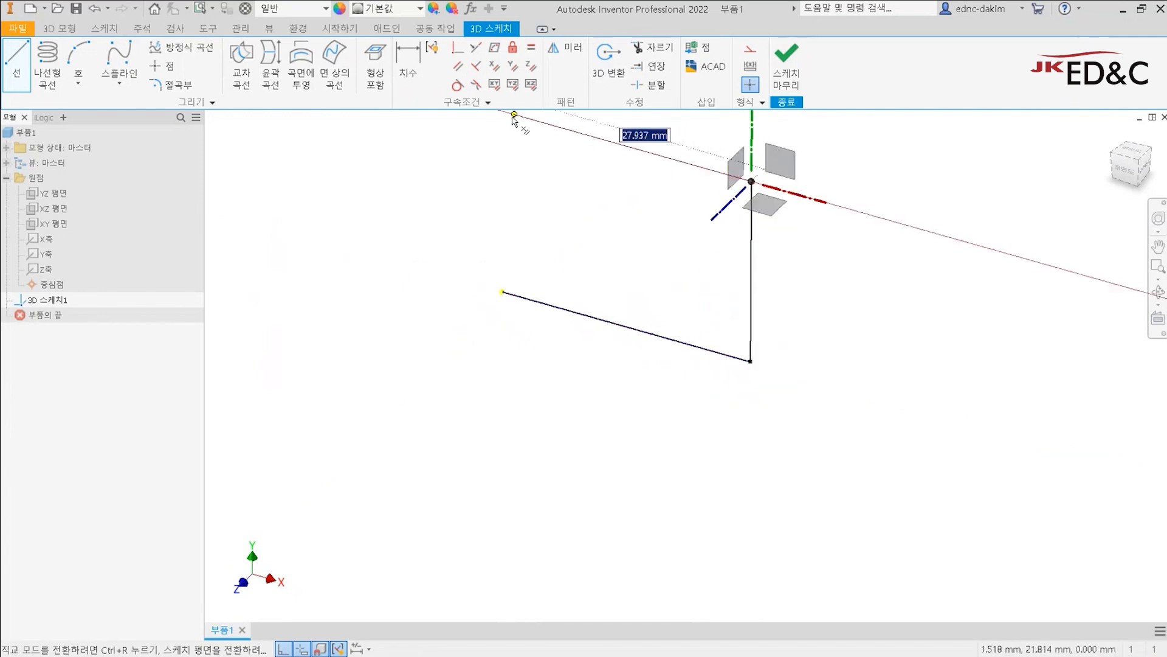
middle_click_drag(527, 141, 569, 196)
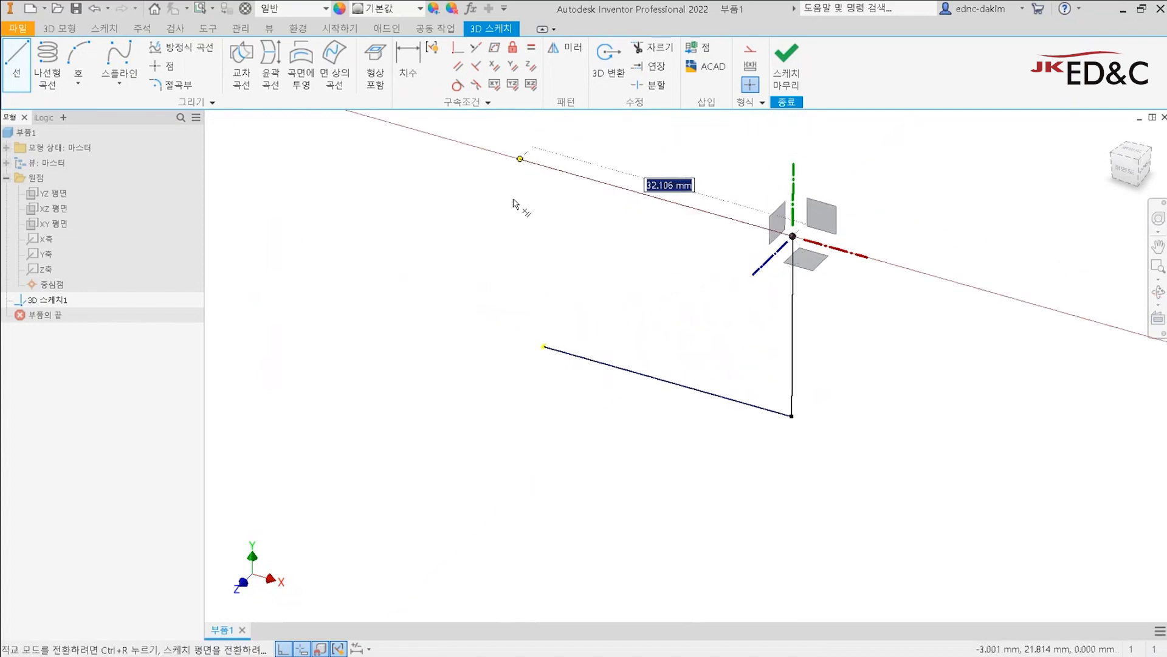
left_click(570, 211)
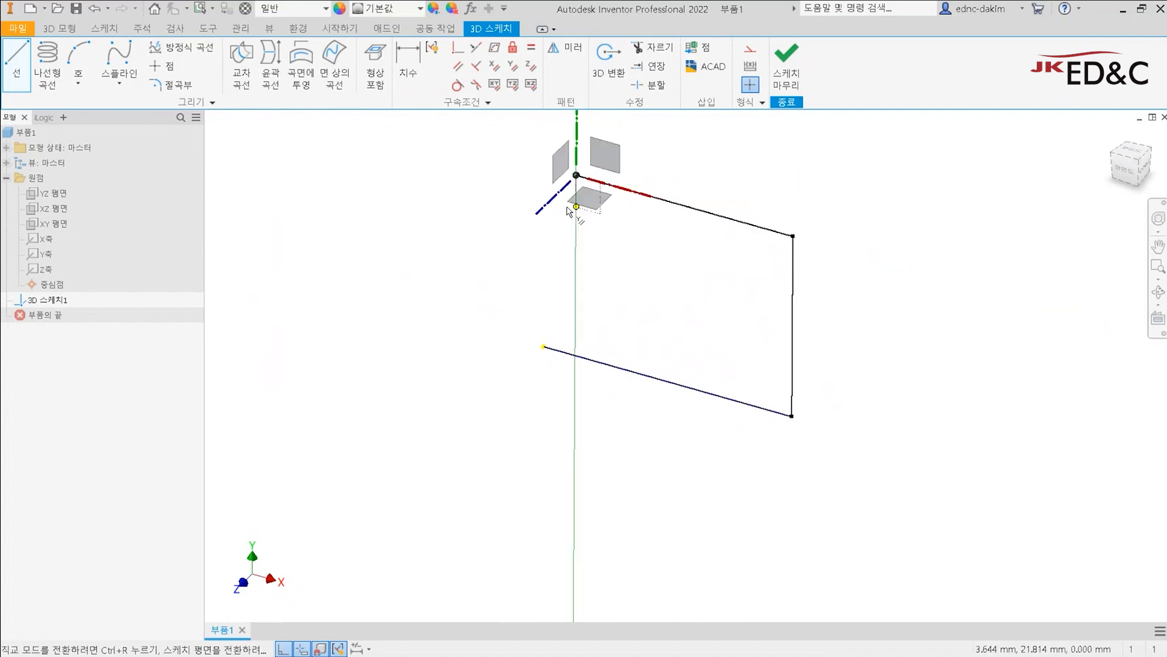
left_click(545, 346)
Step: Draw the base outline from the origin, about 26 mm along Z and 29 mm along X, closing at the first line's far end
scroll(555, 340, "down", 3)
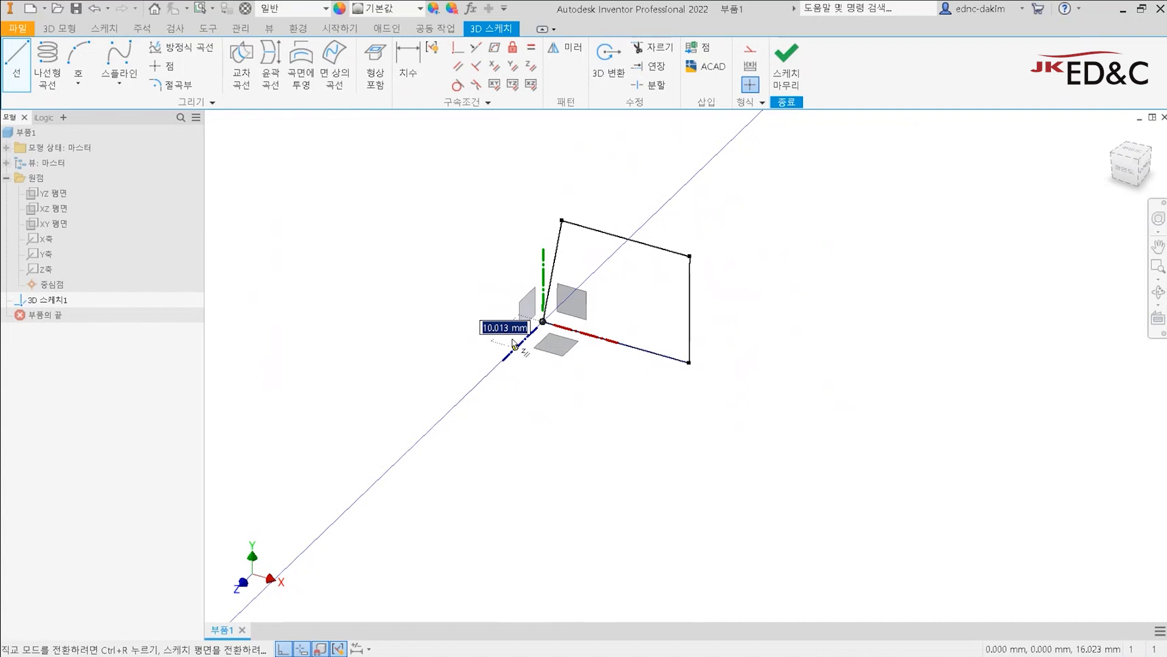
left_click(473, 388)
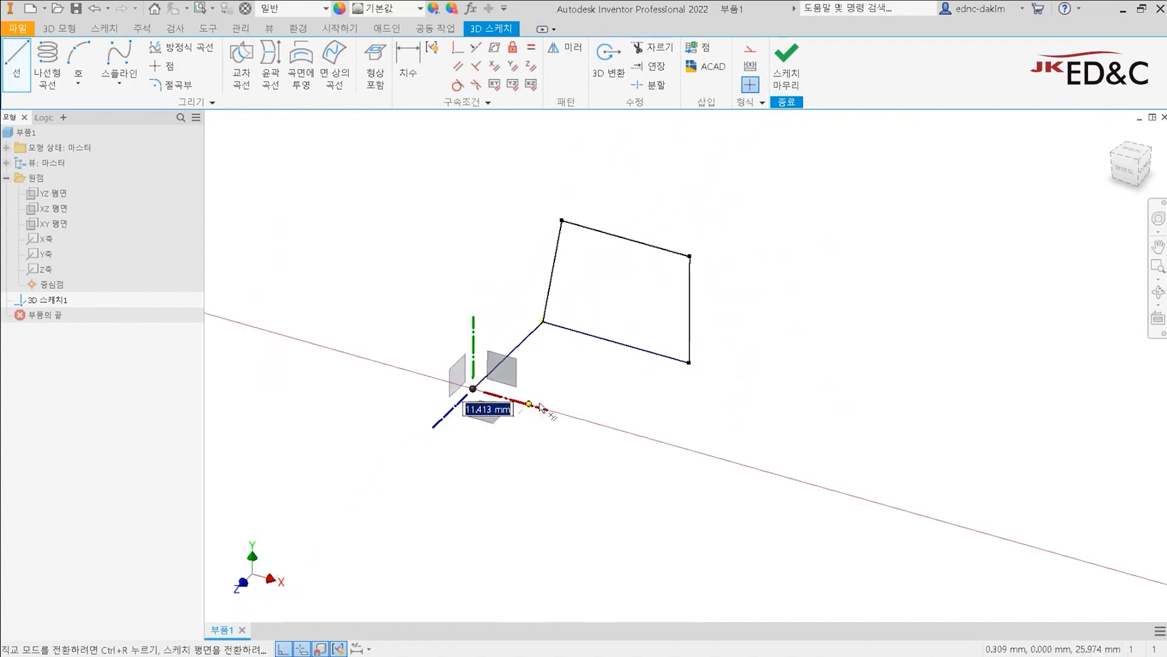
left_click(619, 430)
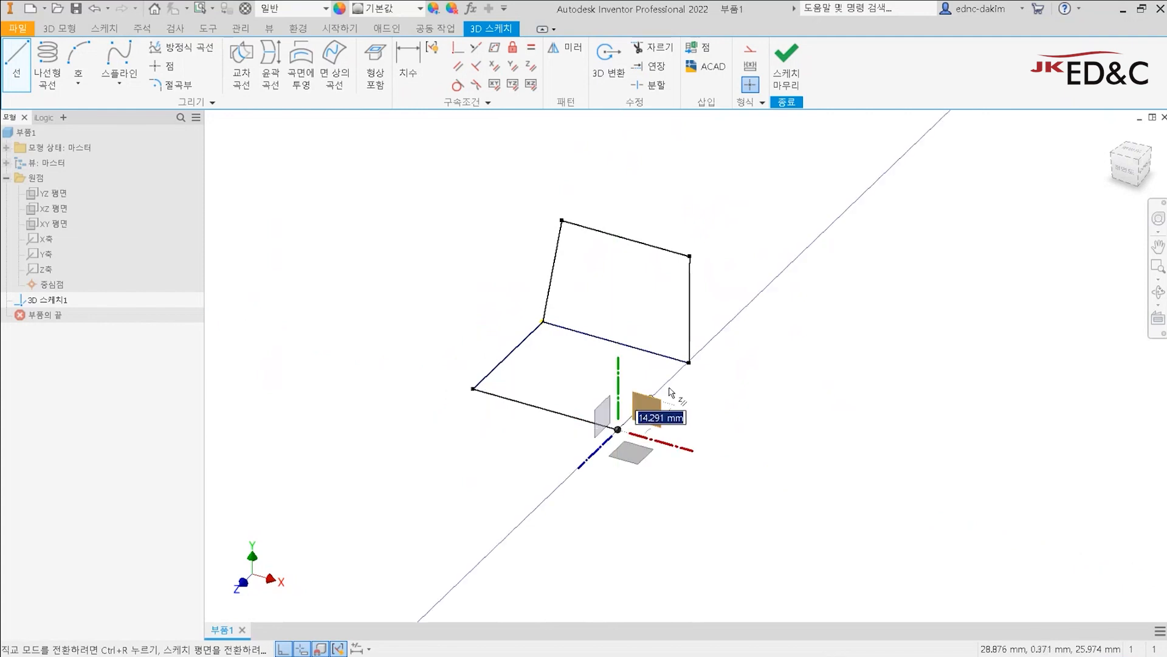
left_click(689, 362)
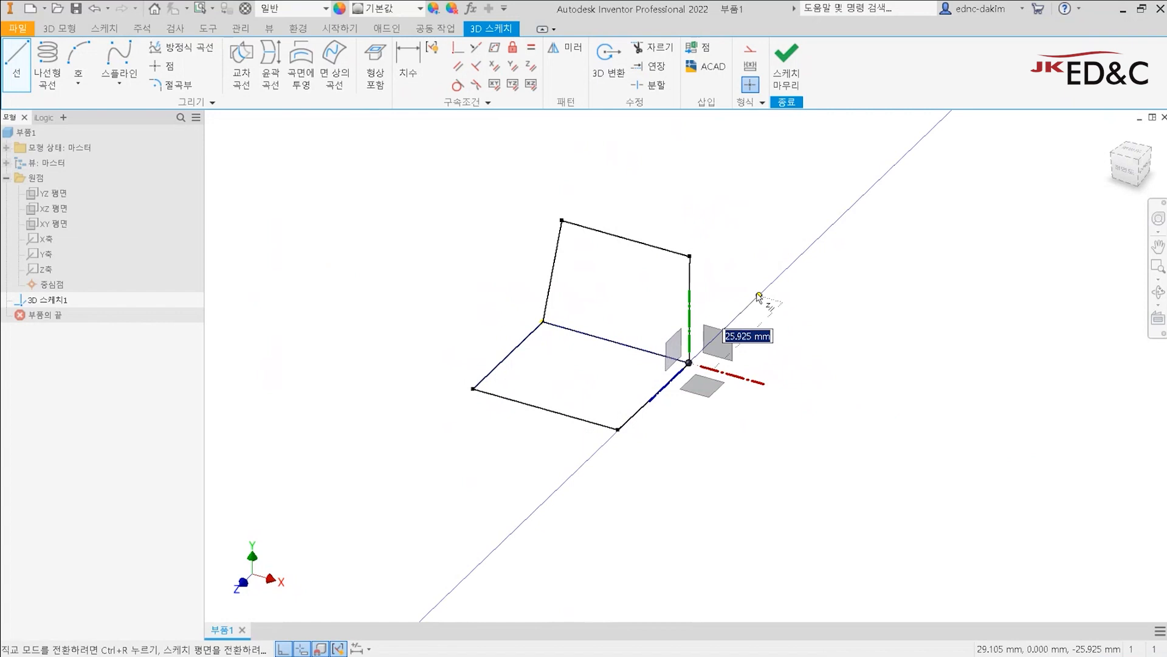
key("Escape")
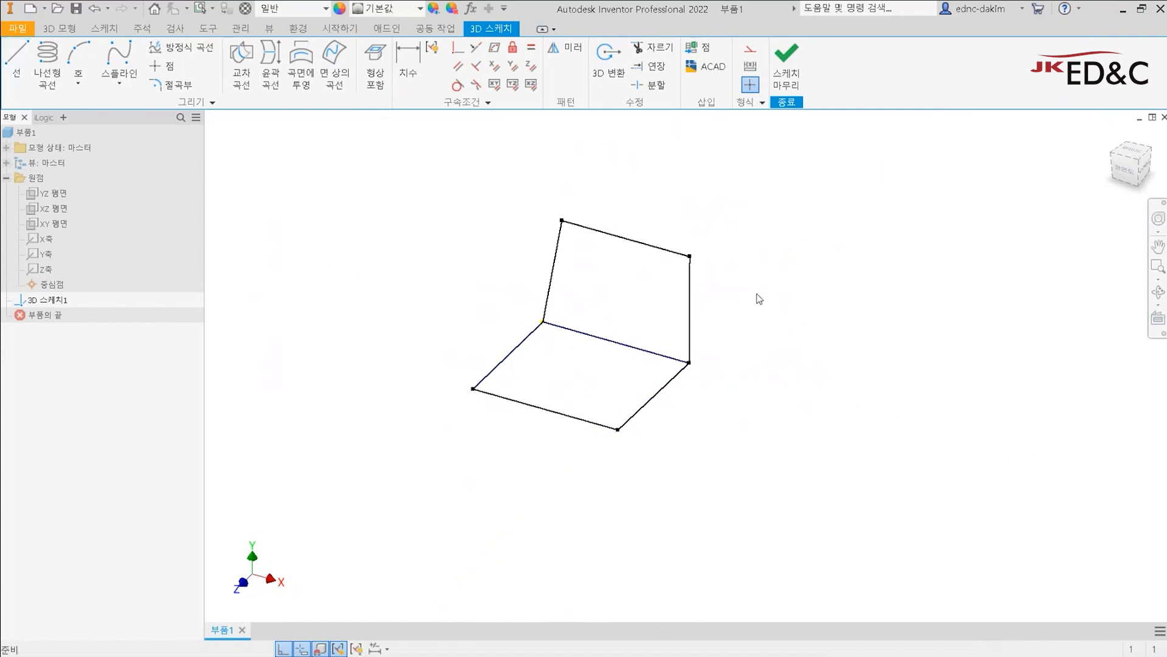
Step: Draw the side face from the rear loop's upper corner above the origin, about 26 mm along Z, ending at the front base corner below
key("l")
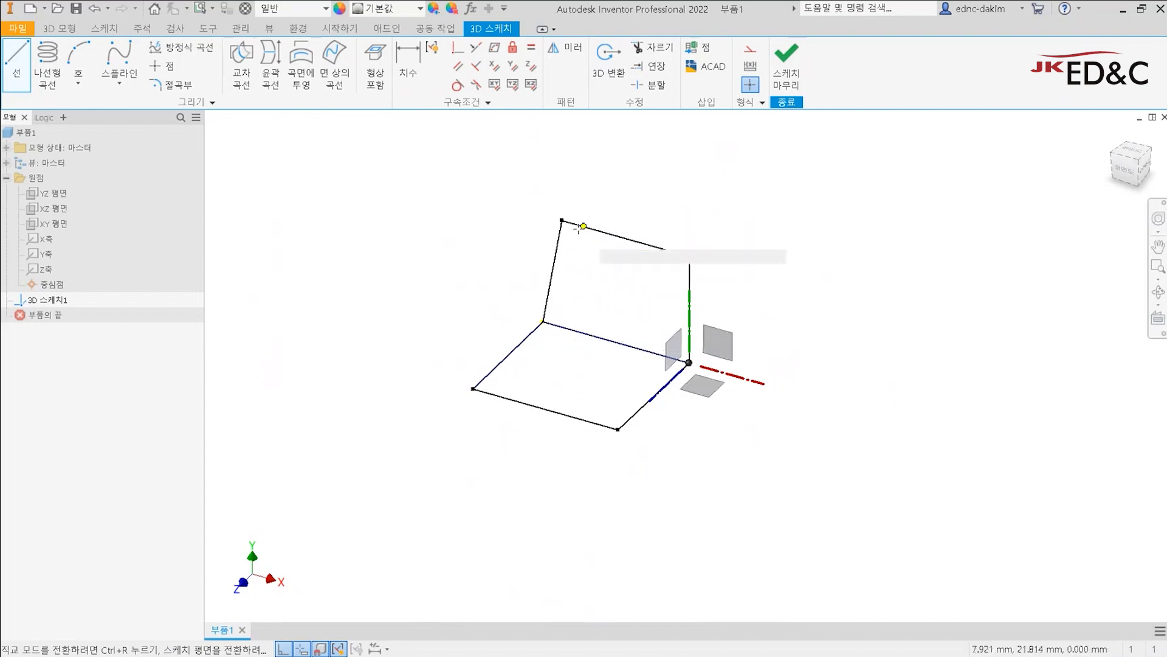
left_click(561, 220)
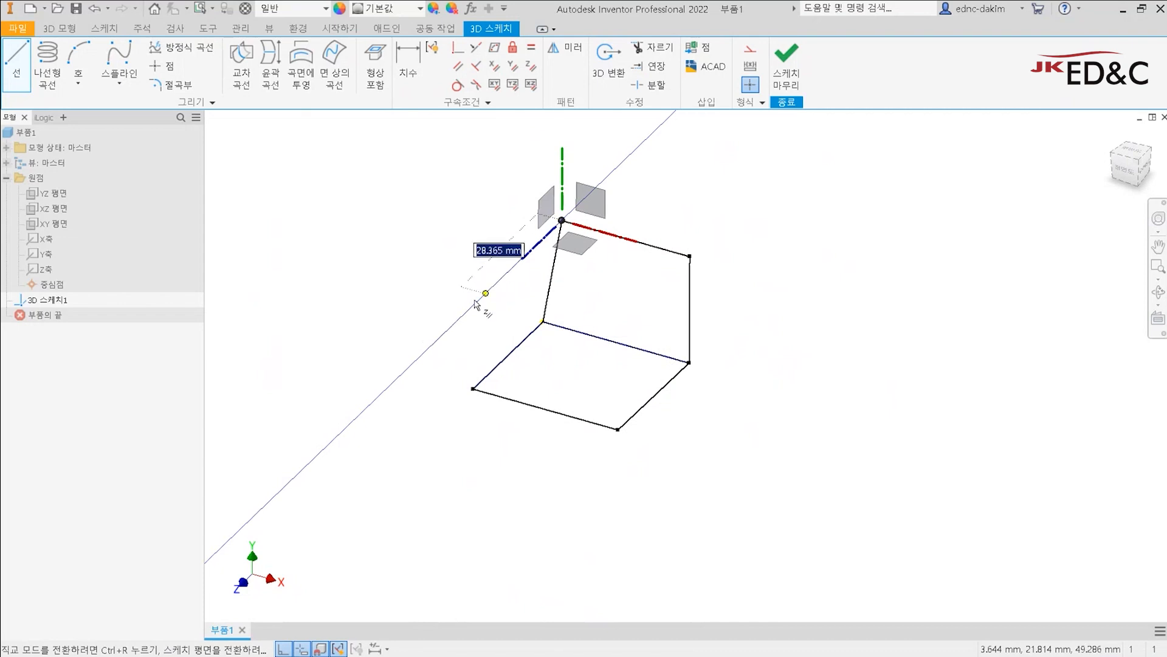
left_click(492, 287)
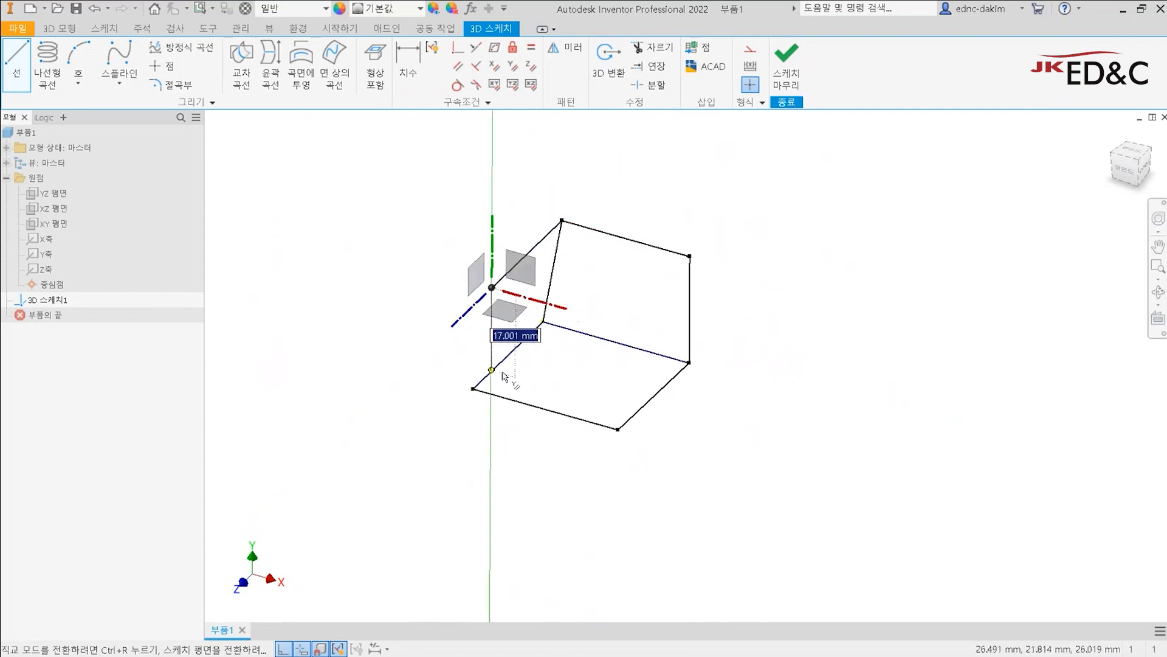
left_click(473, 388)
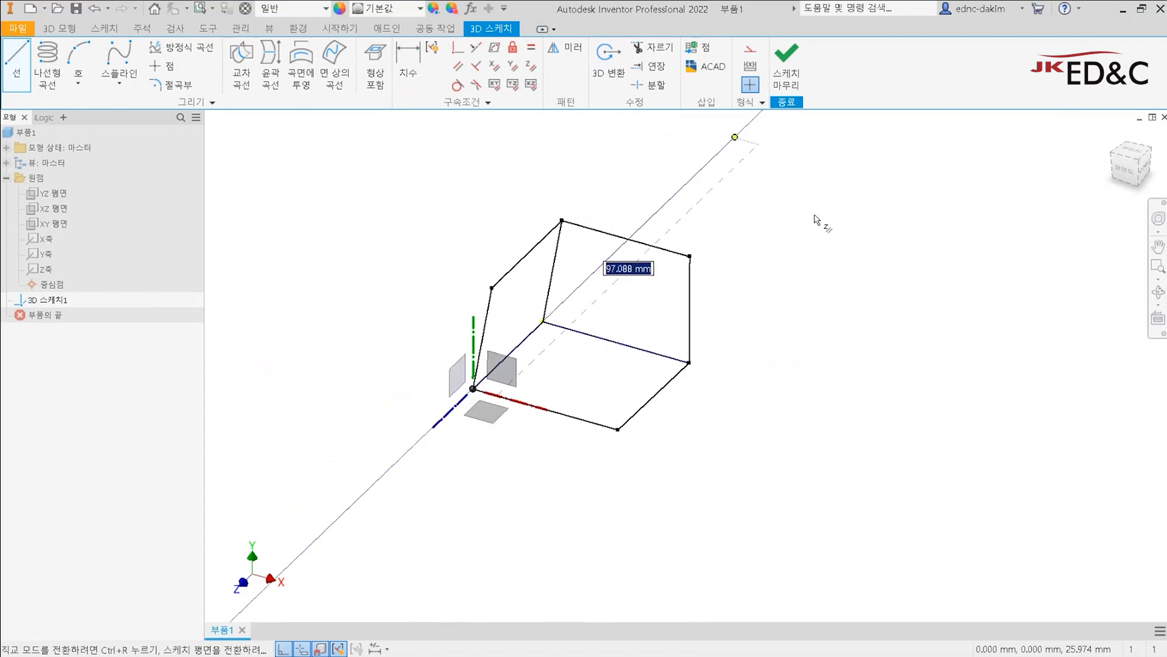
key("Escape")
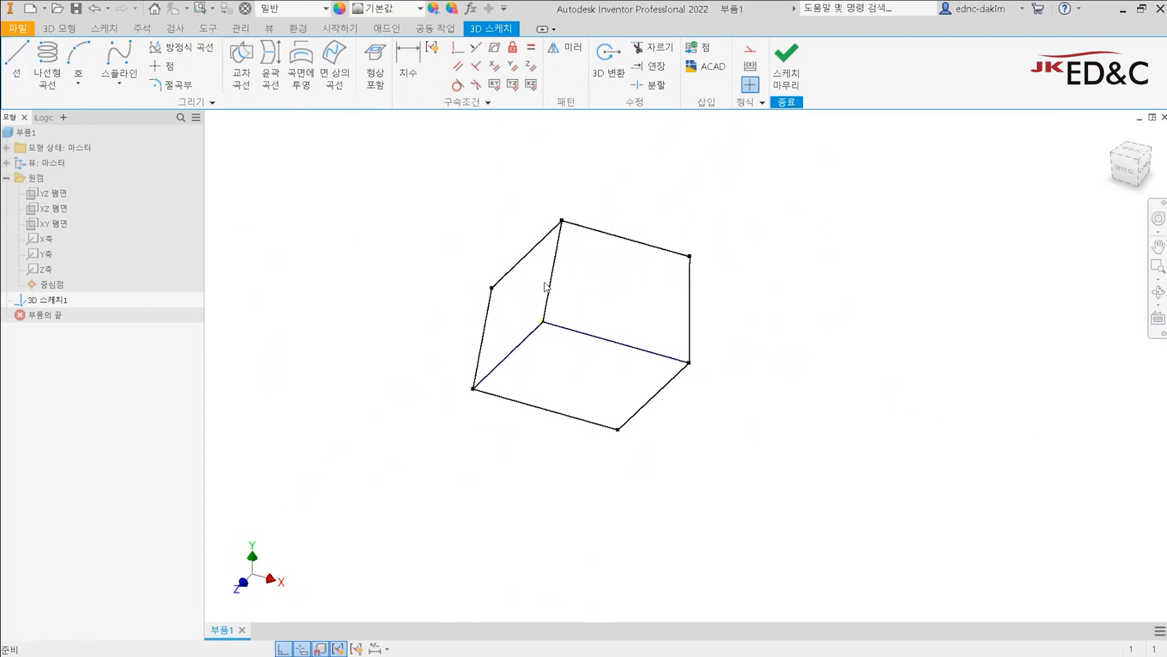
Step: Draw the front face's upper edge about 24 mm along X from the side face's front upper corner, then down to the opposite front base corner
mouse_move(583, 355)
middle_mouse_down("shift")
mouse_move(560, 342)
mouse_move(440, 365)
mouse_move(617, 308)
mouse_move(608, 289)
mouse_move(600, 346)
mouse_move(550, 333)
mouse_move(607, 370)
mouse_move(583, 328)
middle_mouse_up("shift")
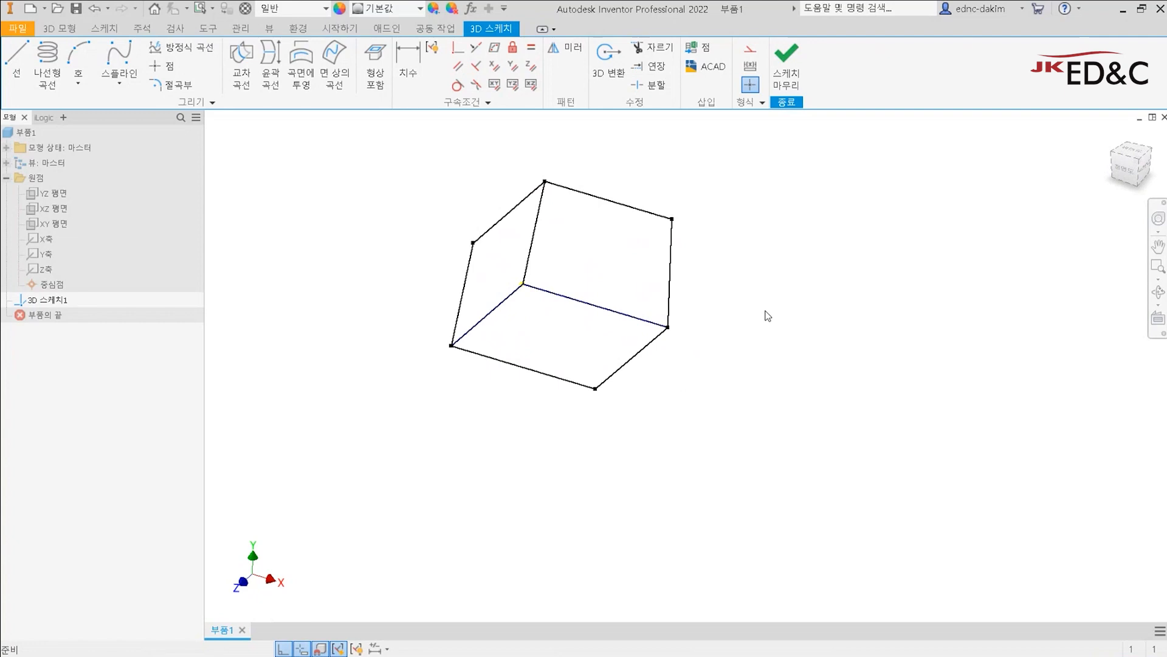
key("l")
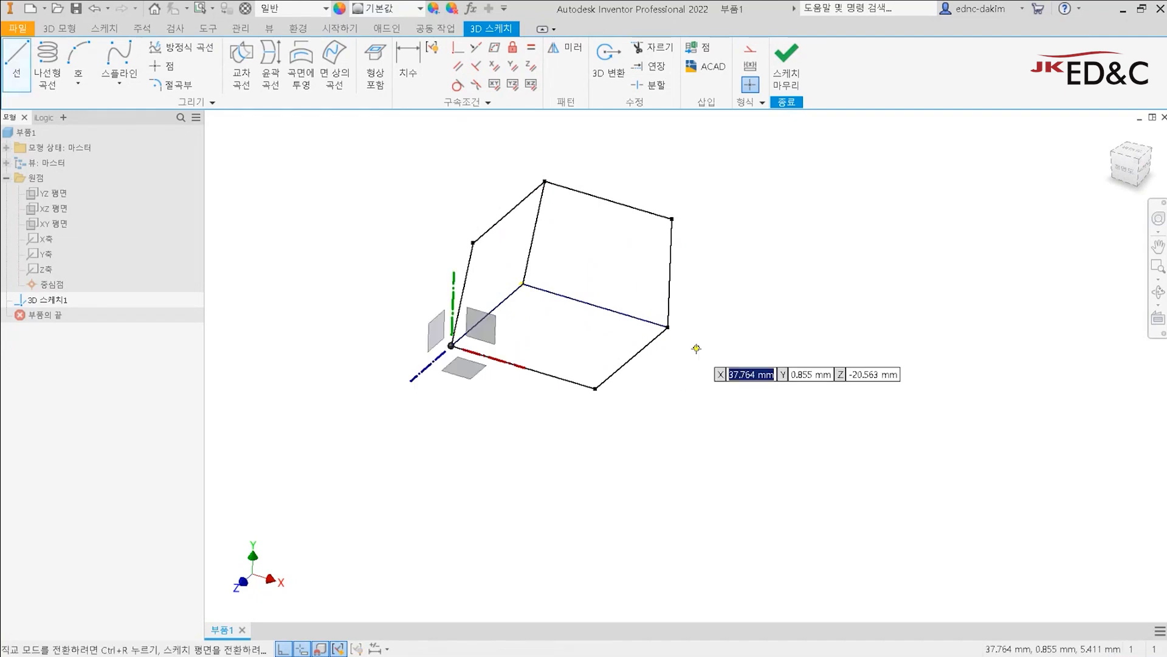
left_click(473, 243)
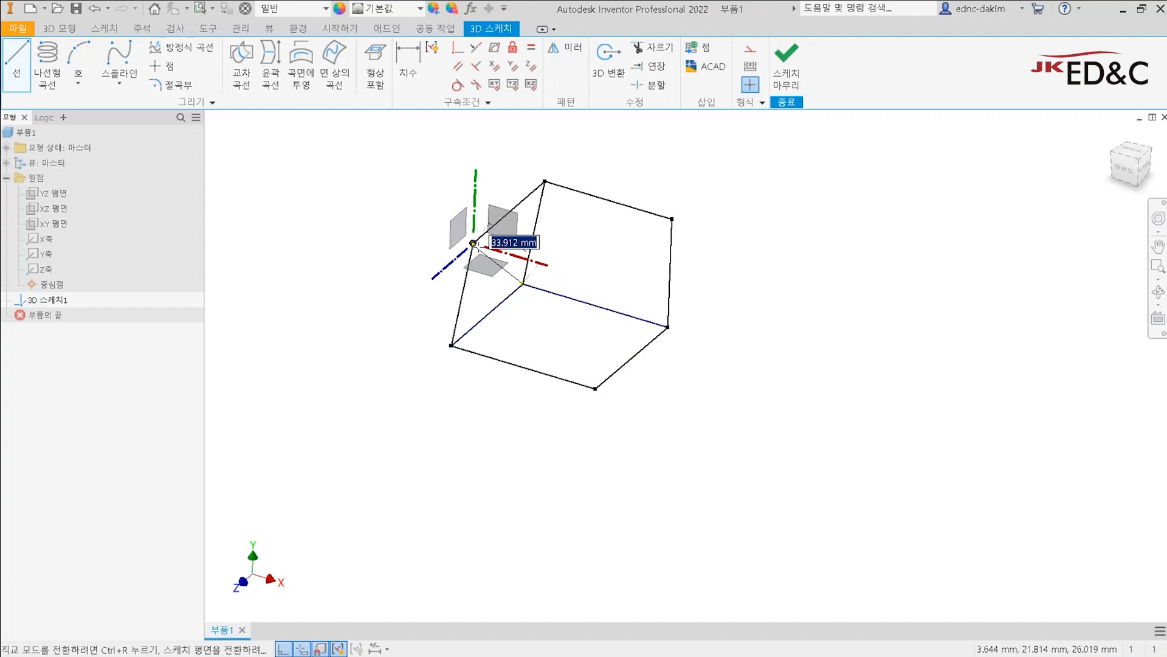
left_click(592, 278)
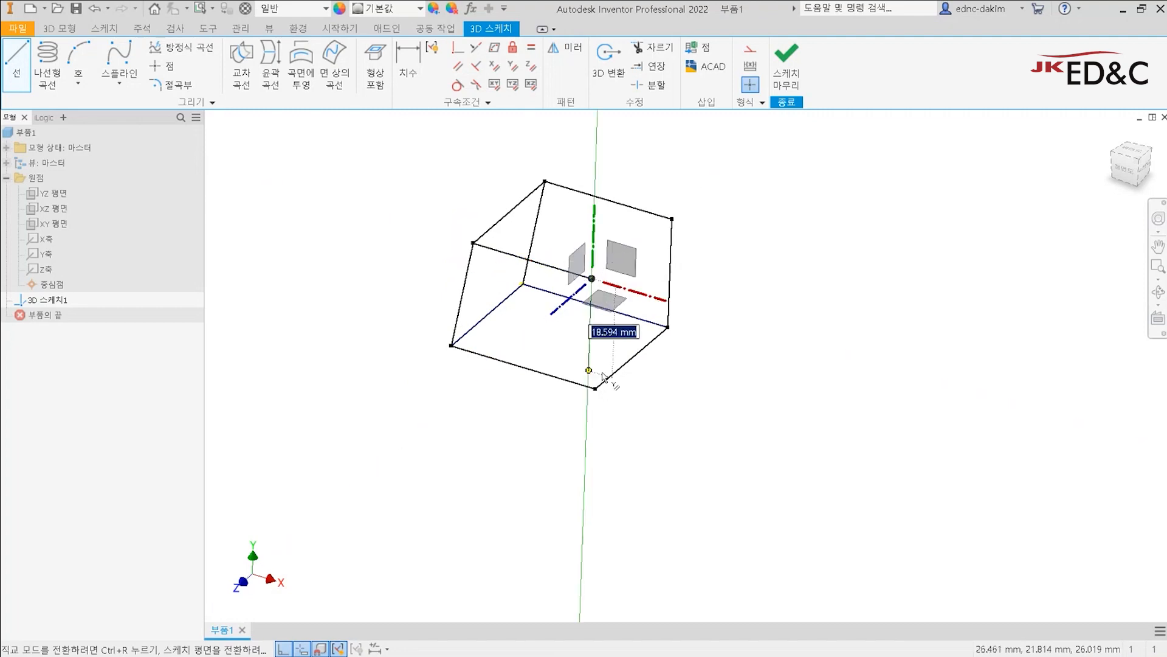
left_click(595, 388)
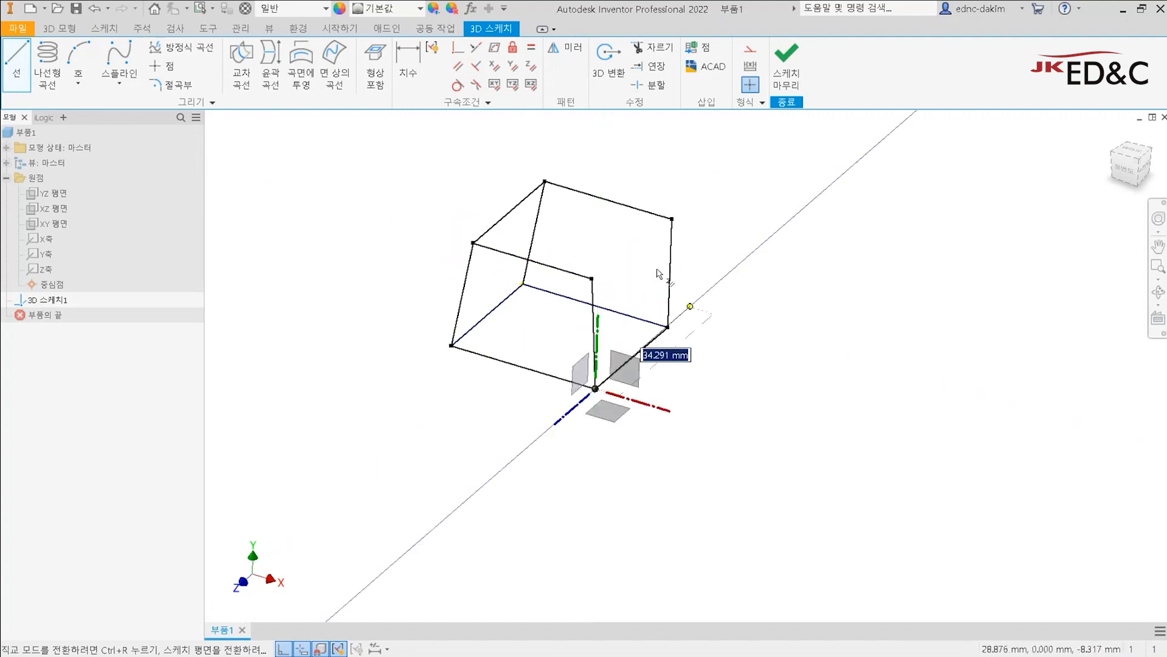
key("Escape")
key("l")
left_click(592, 279)
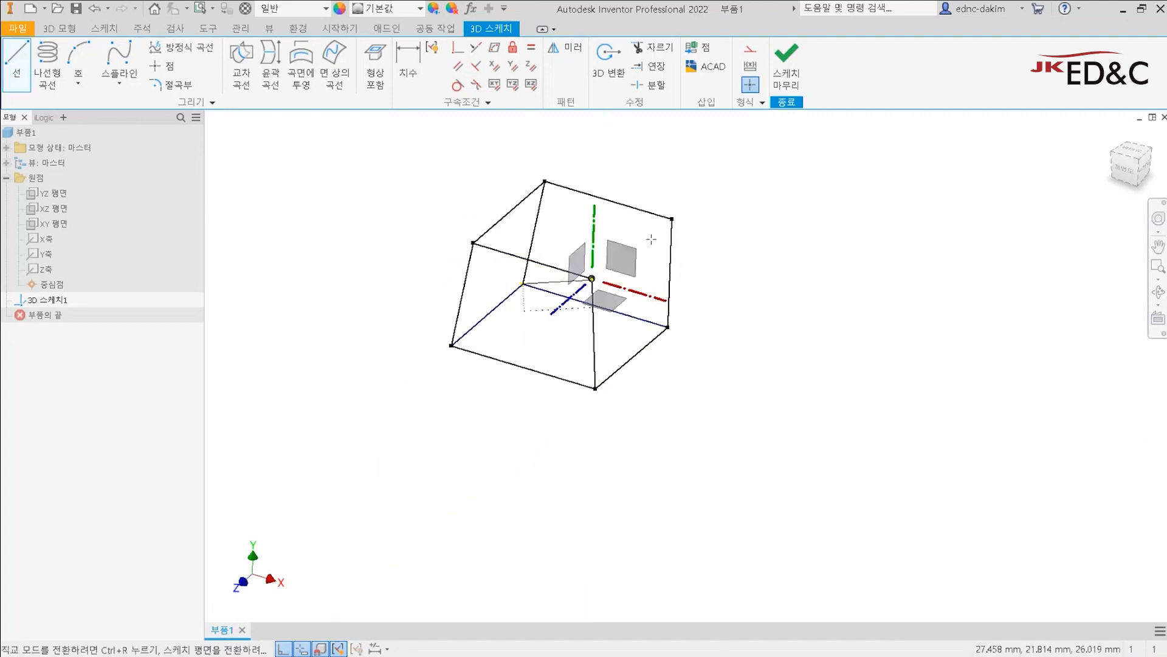
key("Escape")
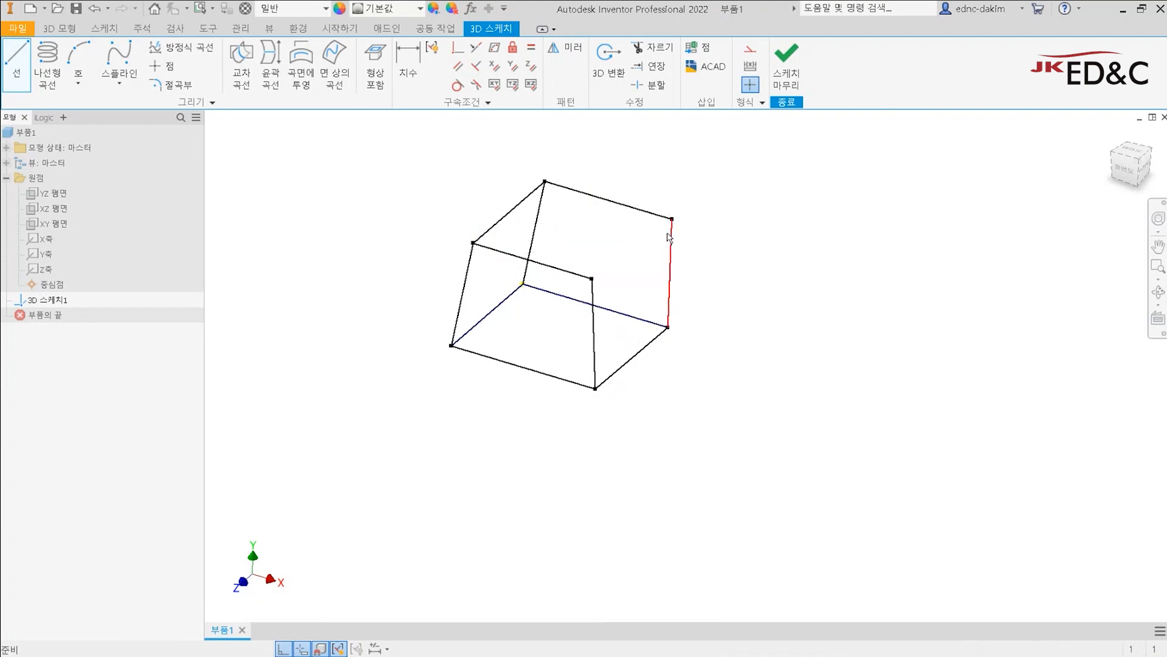
Step: Draw the missing upper edge, about 26 mm along Z, from the rear loop's free upper corner to the front face's upper corner
key("l")
left_click(591, 278)
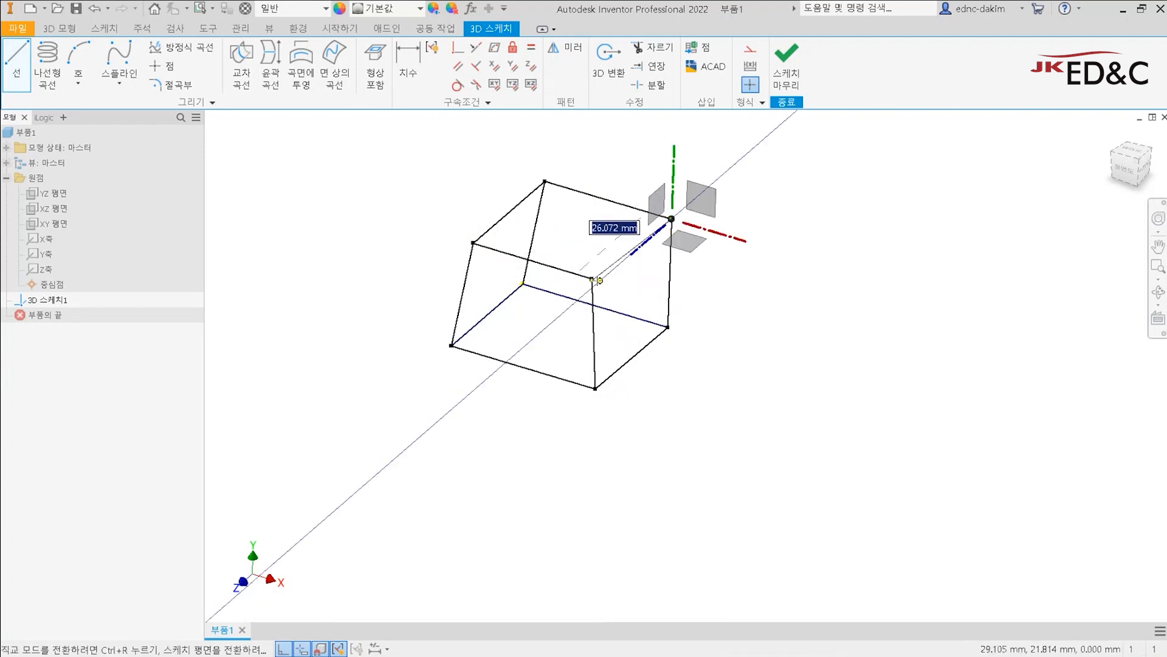
key("Escape")
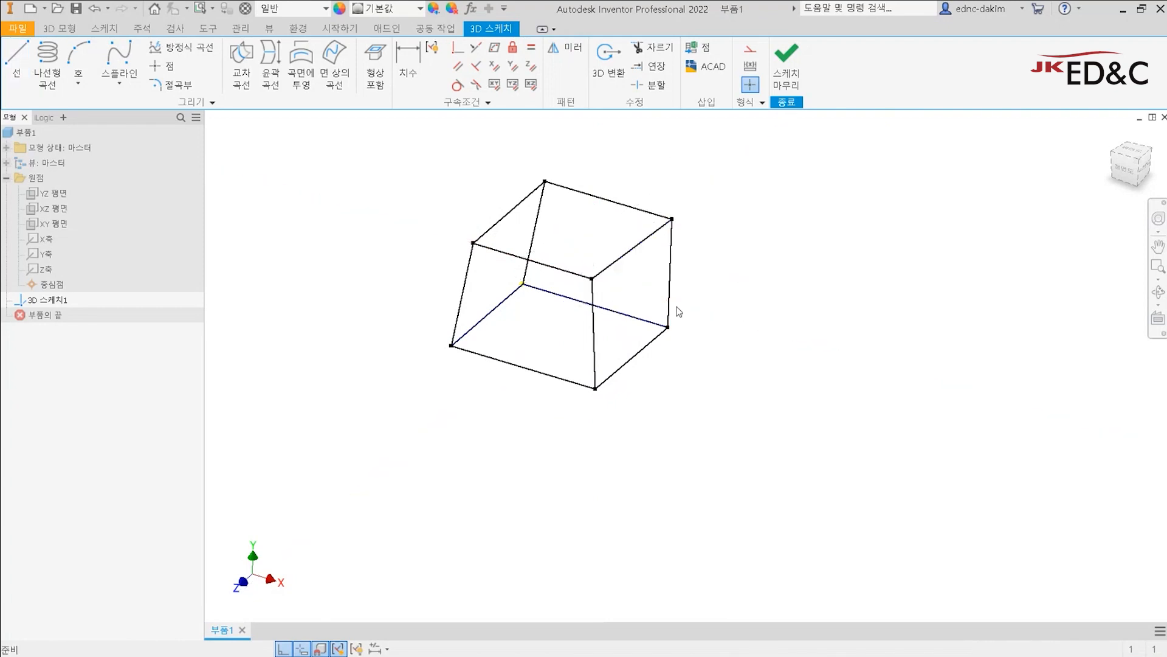
Step: Constrain the box's vertical edges parallel to the Y axis, starting with the edge rising from the origin
middle_click_drag(678, 311, 613, 300, "shift")
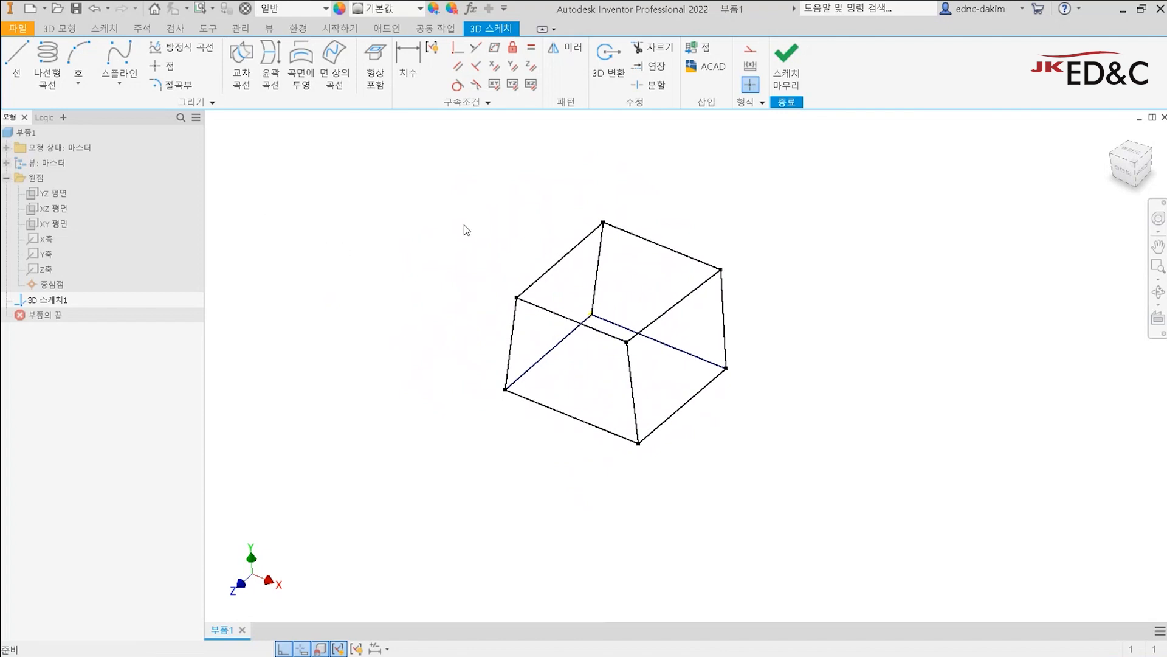
left_click(598, 256)
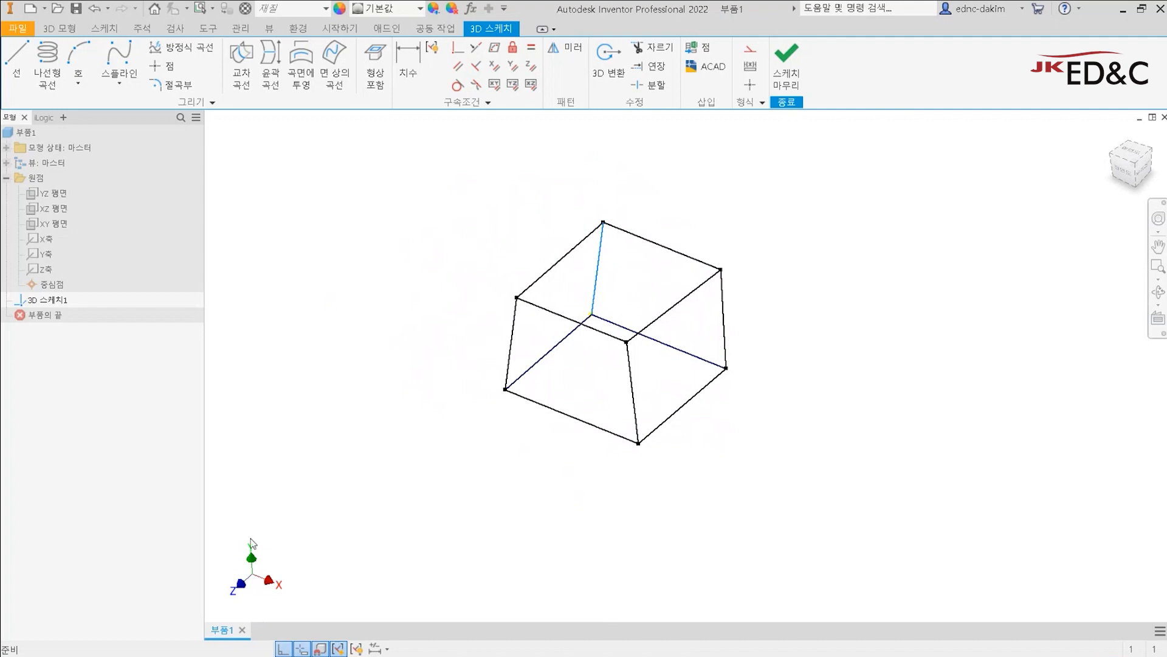
left_click(352, 422)
left_click(515, 64)
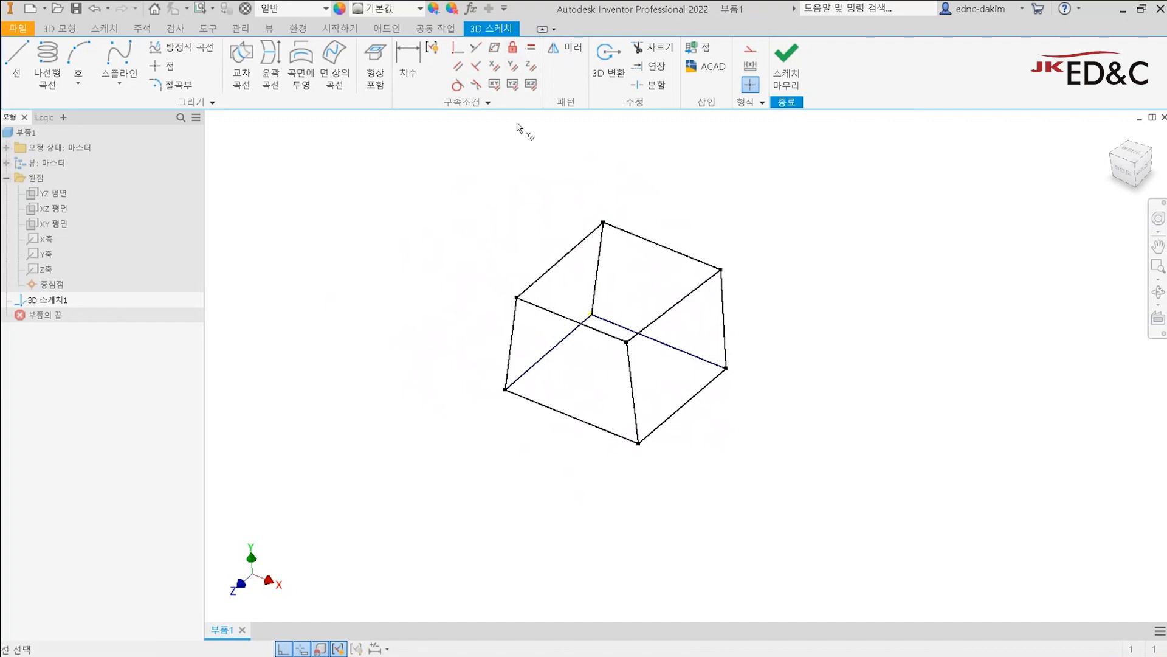
left_click(599, 256)
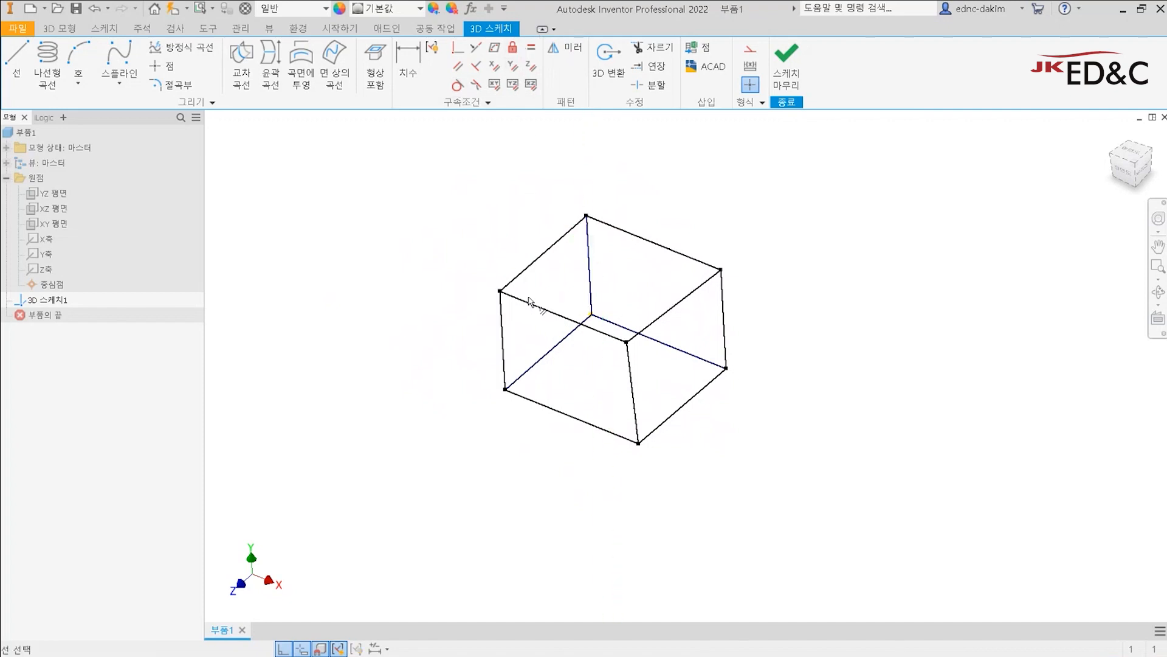
left_click(725, 326)
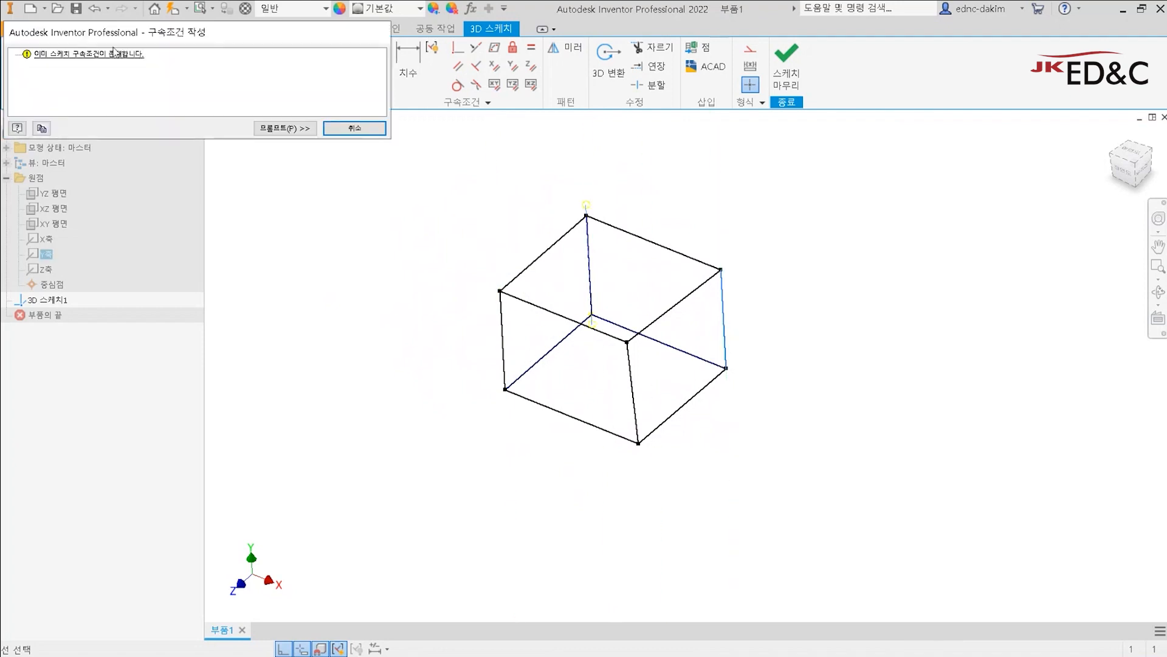
left_click_drag(166, 28, 363, 74)
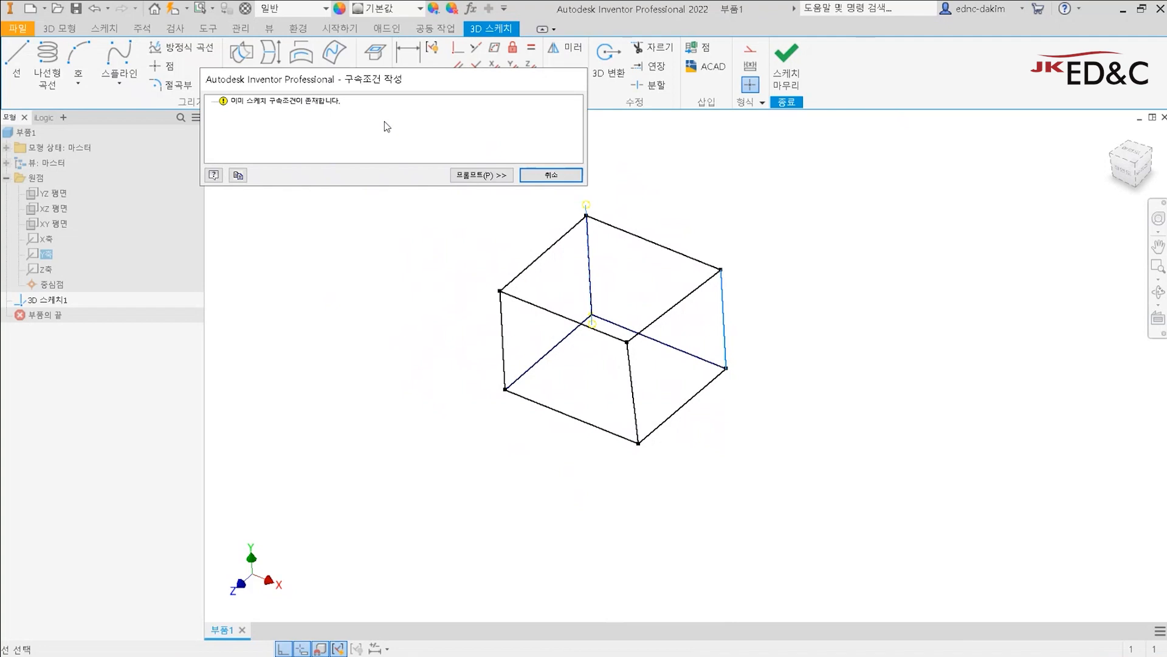
left_click(551, 175)
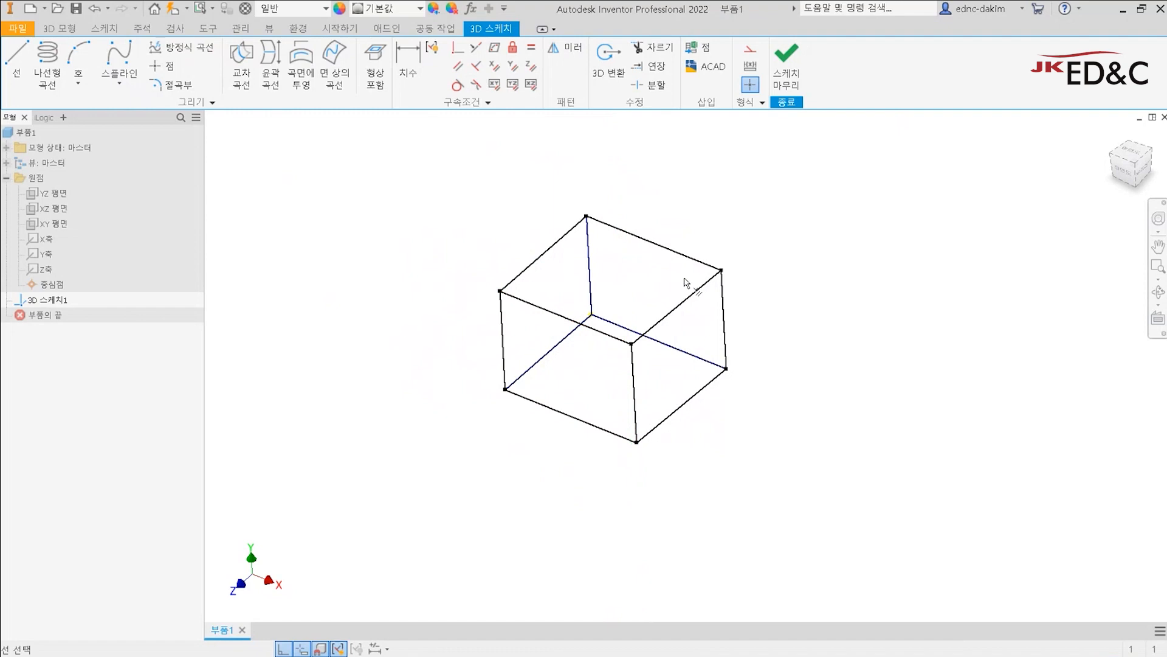
key("Escape")
Step: Constrain the box's depth edges parallel to the Z axis, including the upper edge above the origin and the opposite base edge
scroll(607, 417, "down", 1)
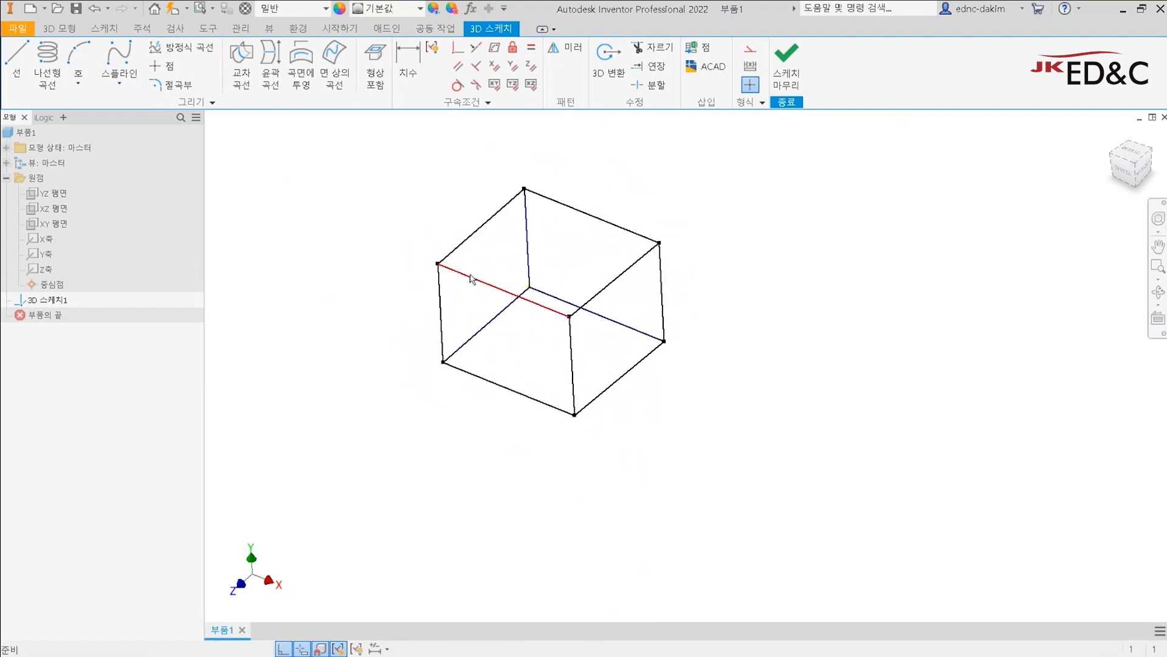
scroll(500, 320, "down", 3)
scroll(554, 394, "down", 1)
scroll(553, 358, "up", 3)
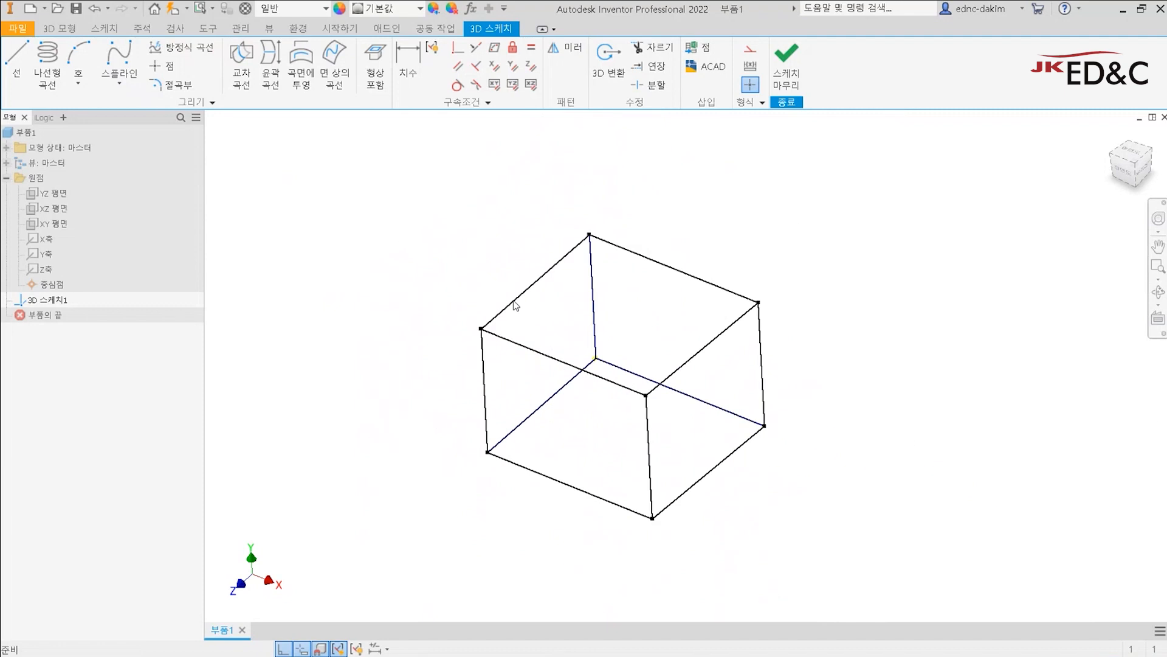
left_click(565, 254)
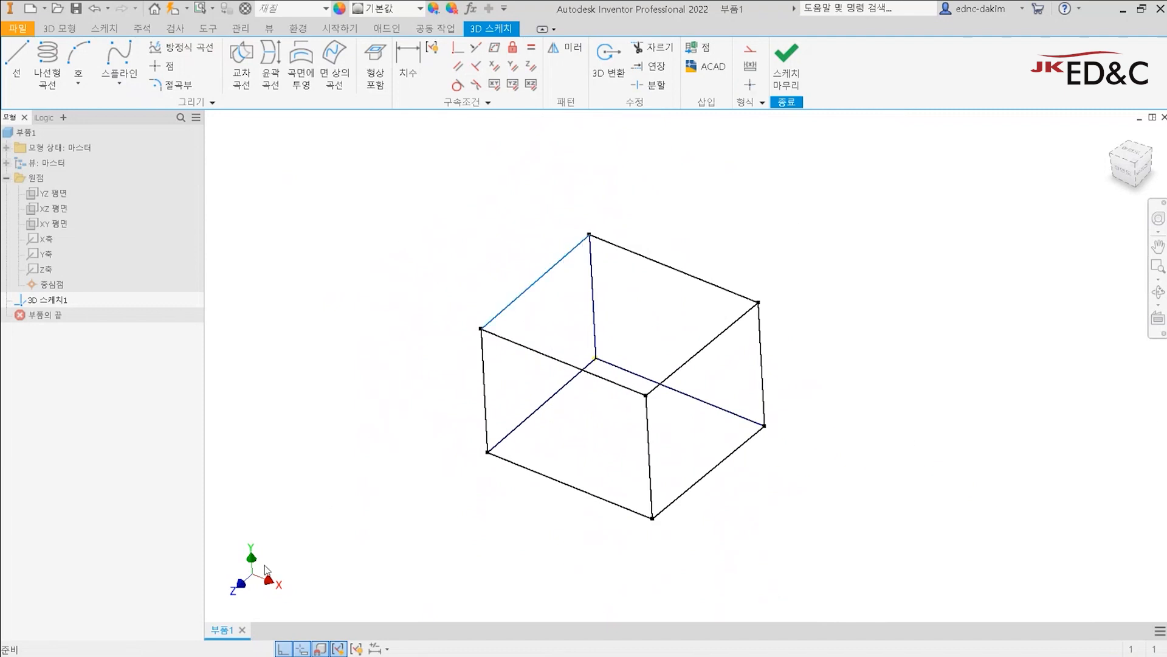
left_click(390, 334)
left_click(531, 65)
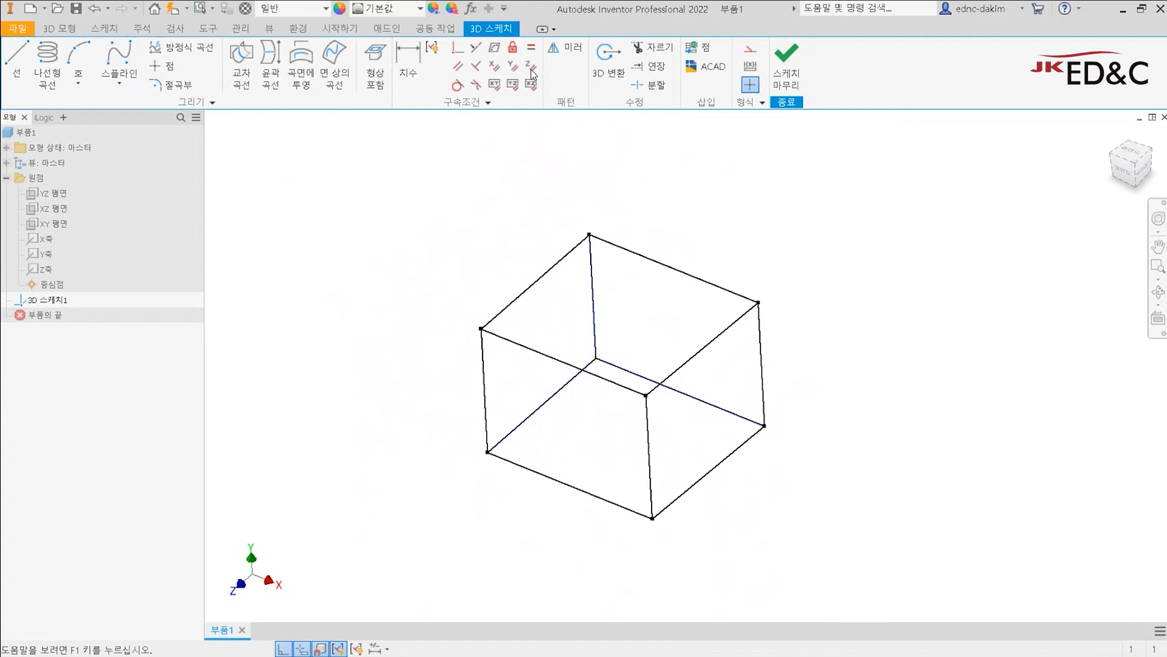
left_click(537, 291)
left_click(356, 129)
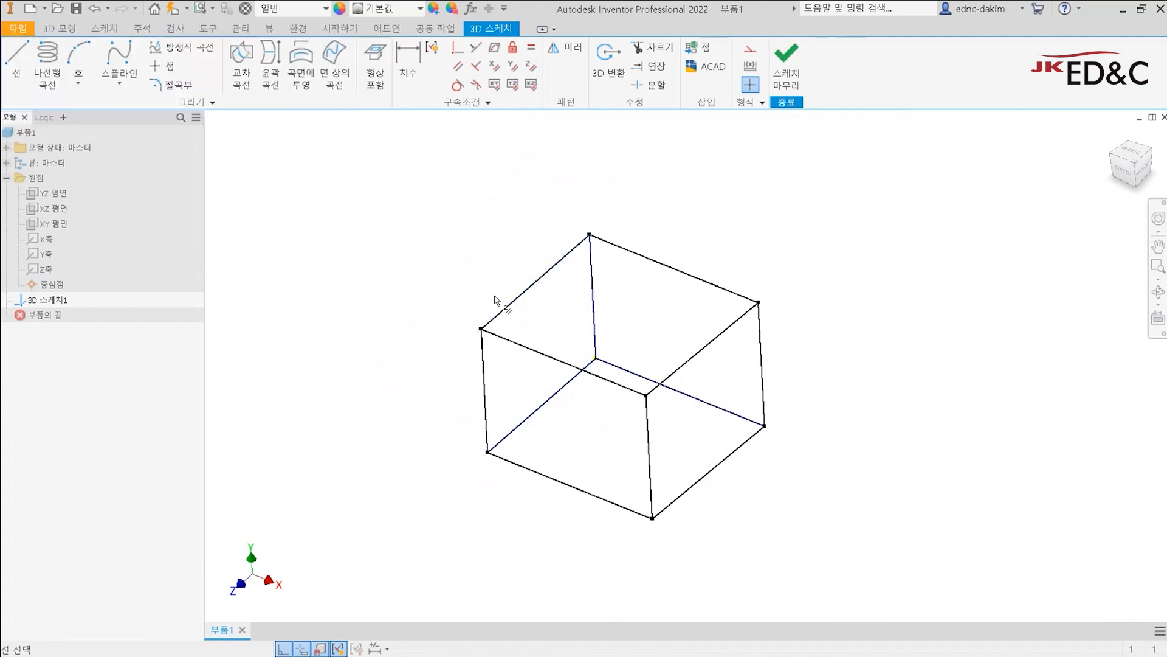
left_click(718, 470)
left_click(366, 129)
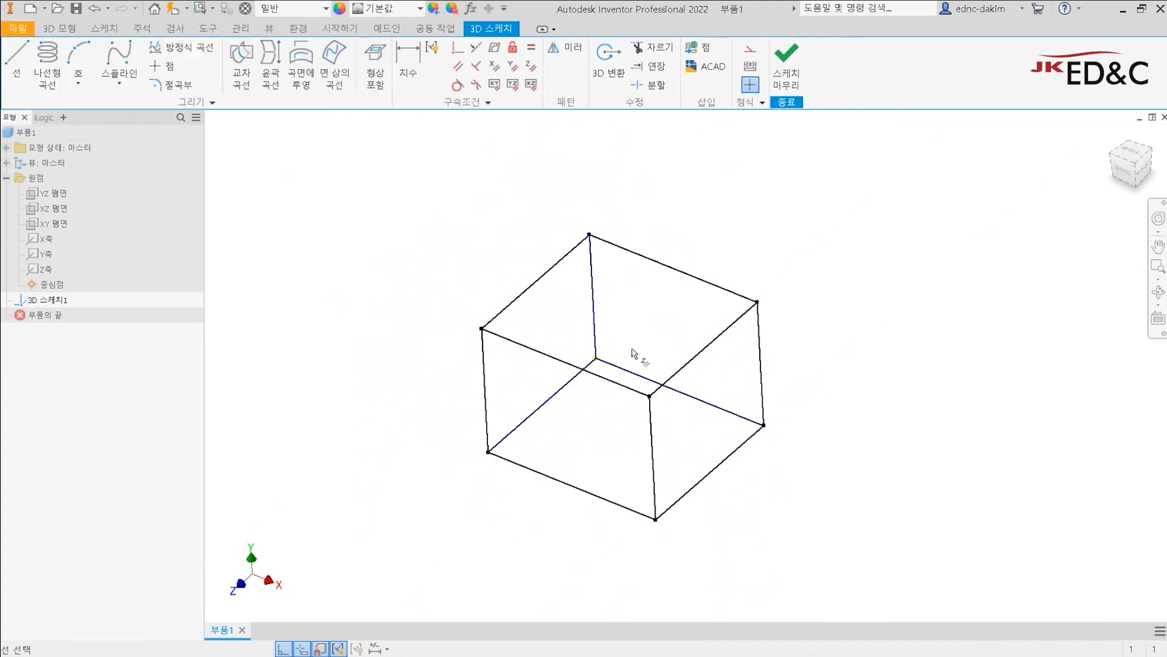
key("Escape")
middle_click_drag(793, 441, 740, 397)
scroll(481, 346, "up", 5)
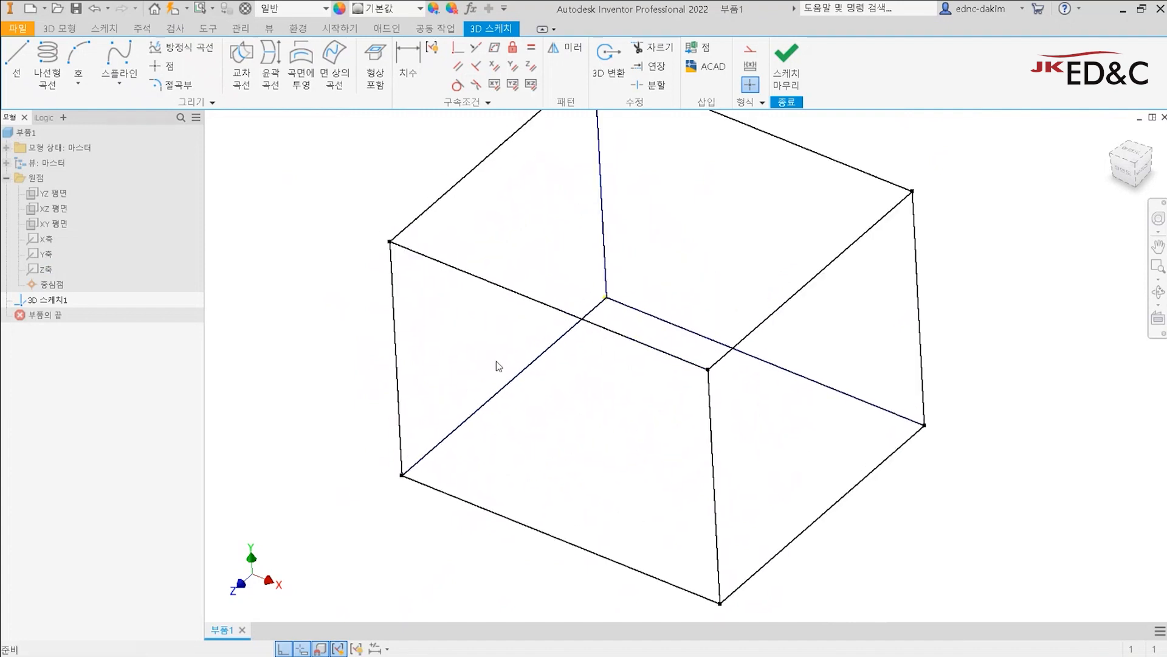
scroll(573, 380, "down", 4)
middle_click_drag(627, 398, 626, 424)
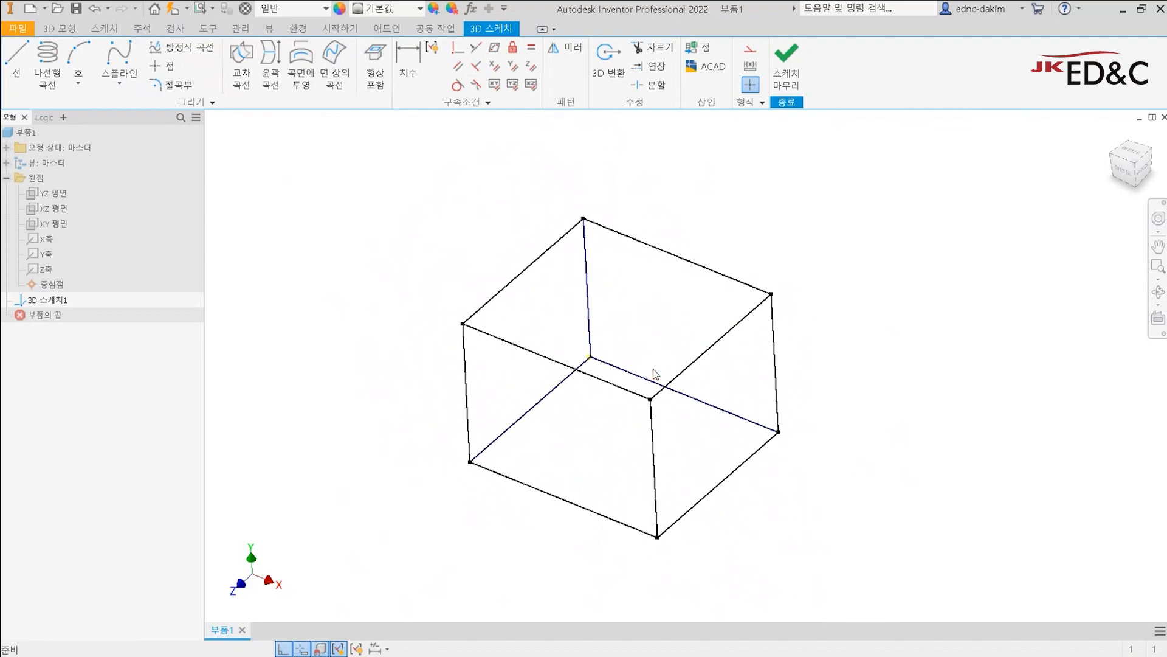
right_click(417, 228)
left_click(372, 246)
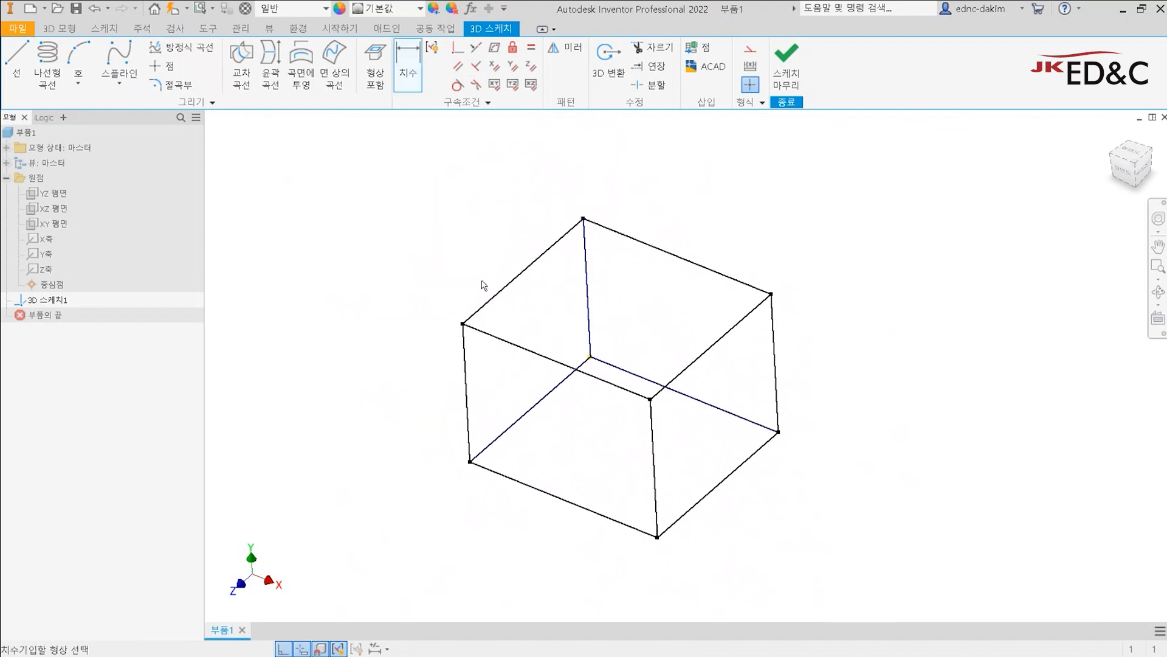
left_click(661, 382)
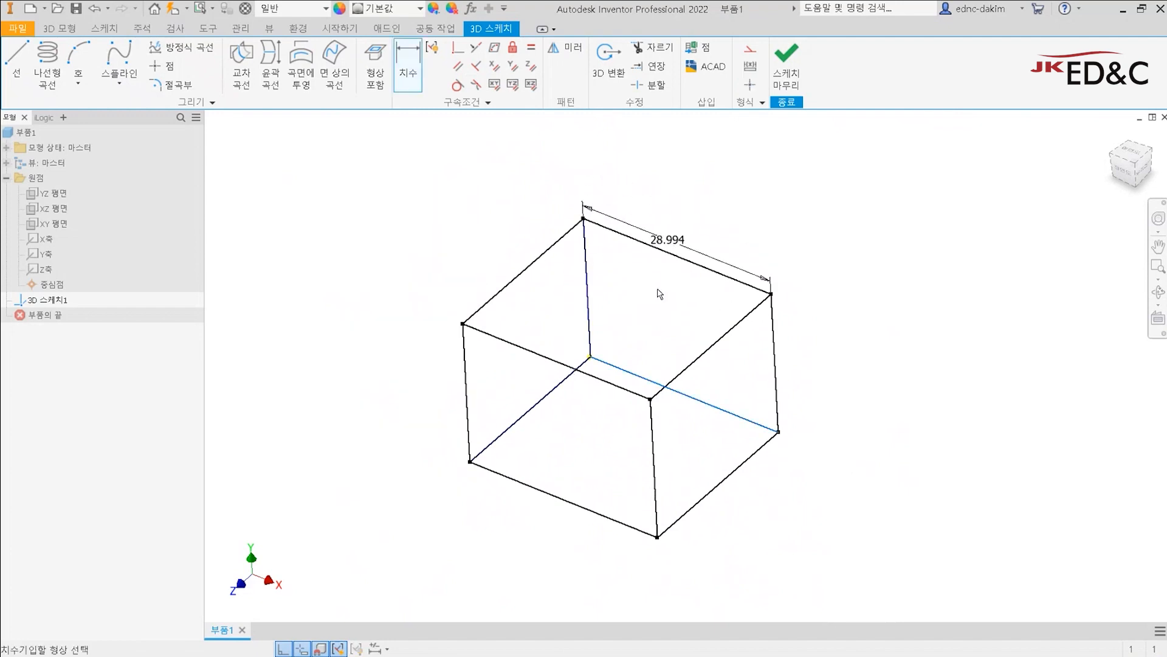
key("Escape")
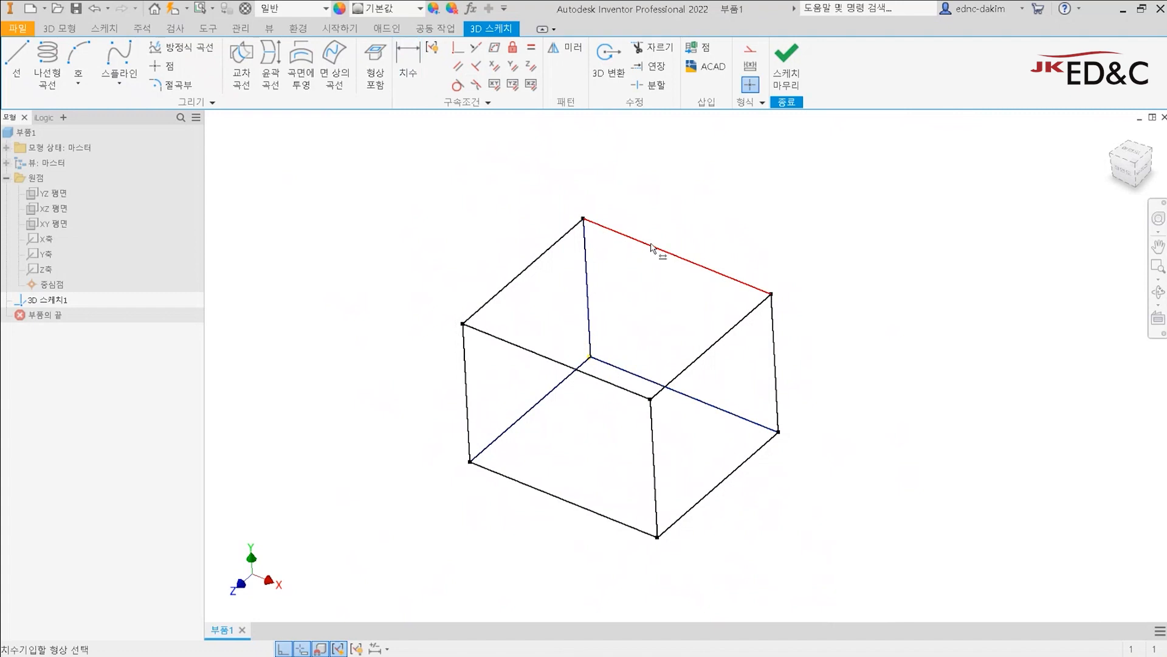
Step: Dimension the length of the rear upper edge along X, keeping its drawn length
left_click(651, 246)
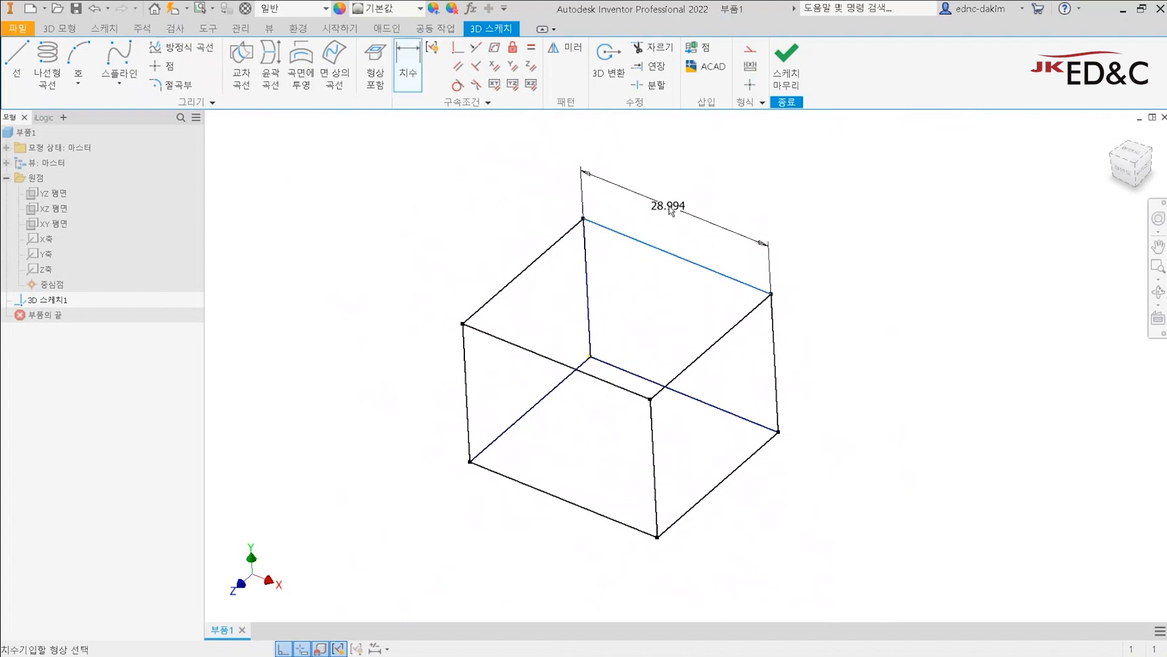
left_click(672, 213)
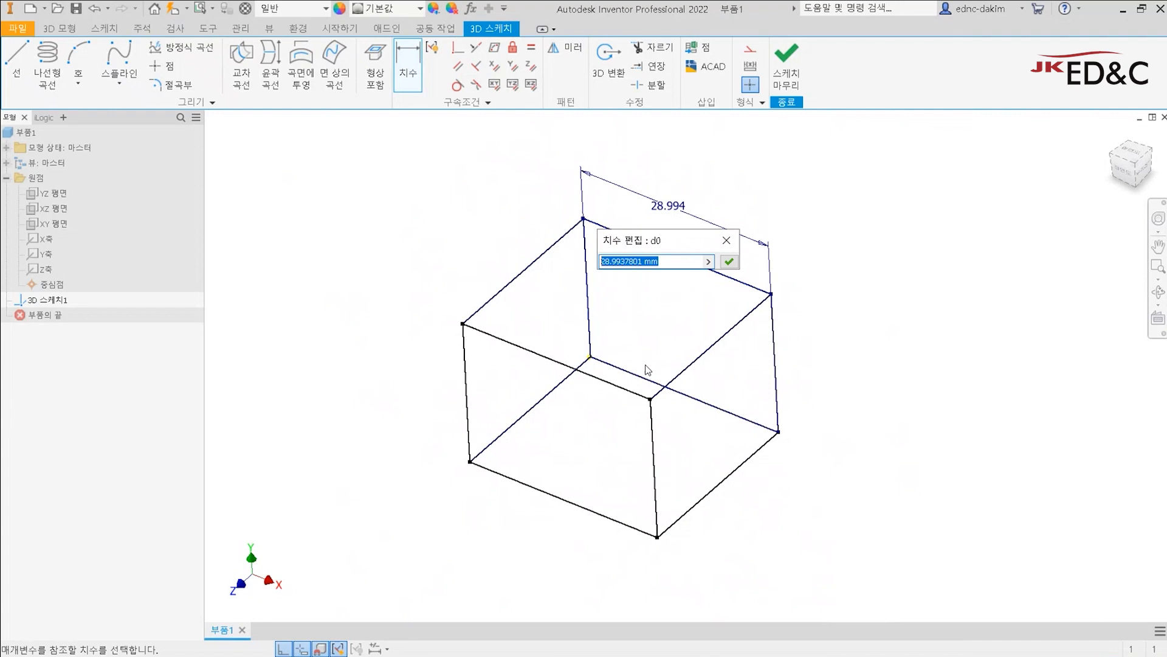
key("Escape")
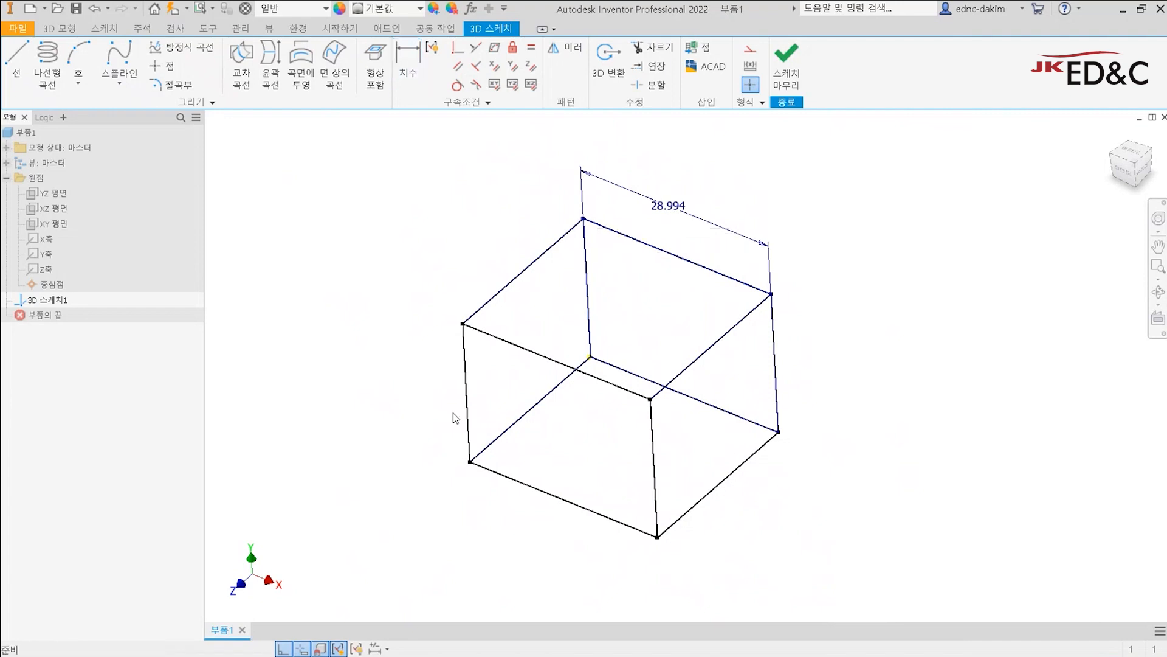
Step: Undo and redo the rear upper edge's length dimension twice
key("ctrl+z")
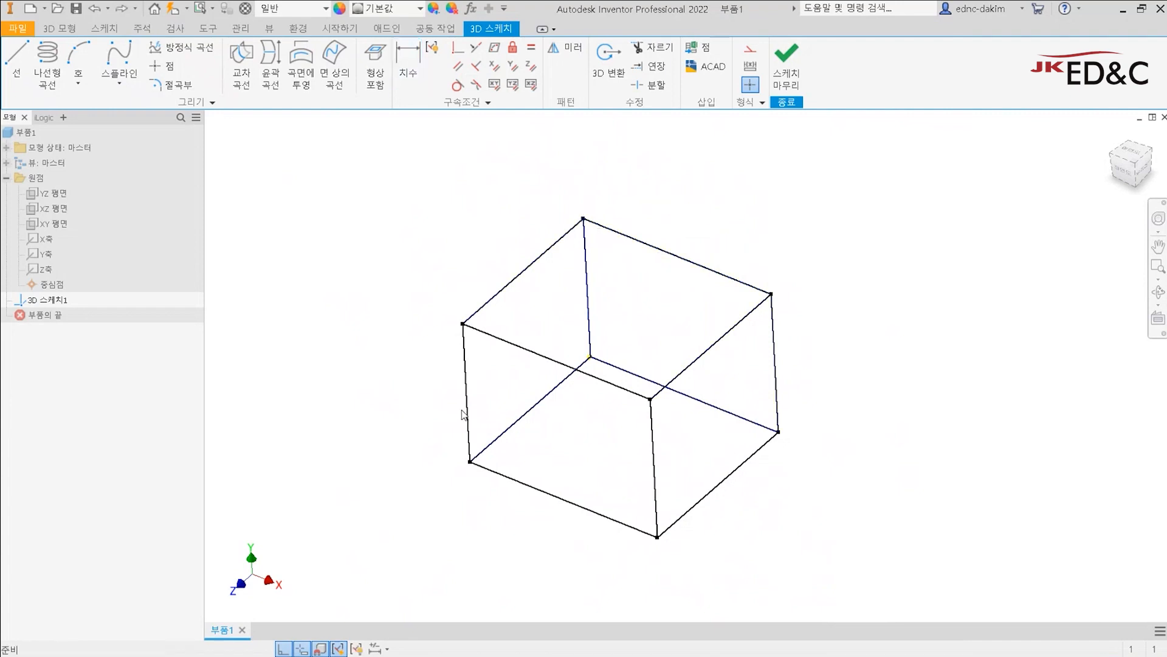
key("ctrl+y")
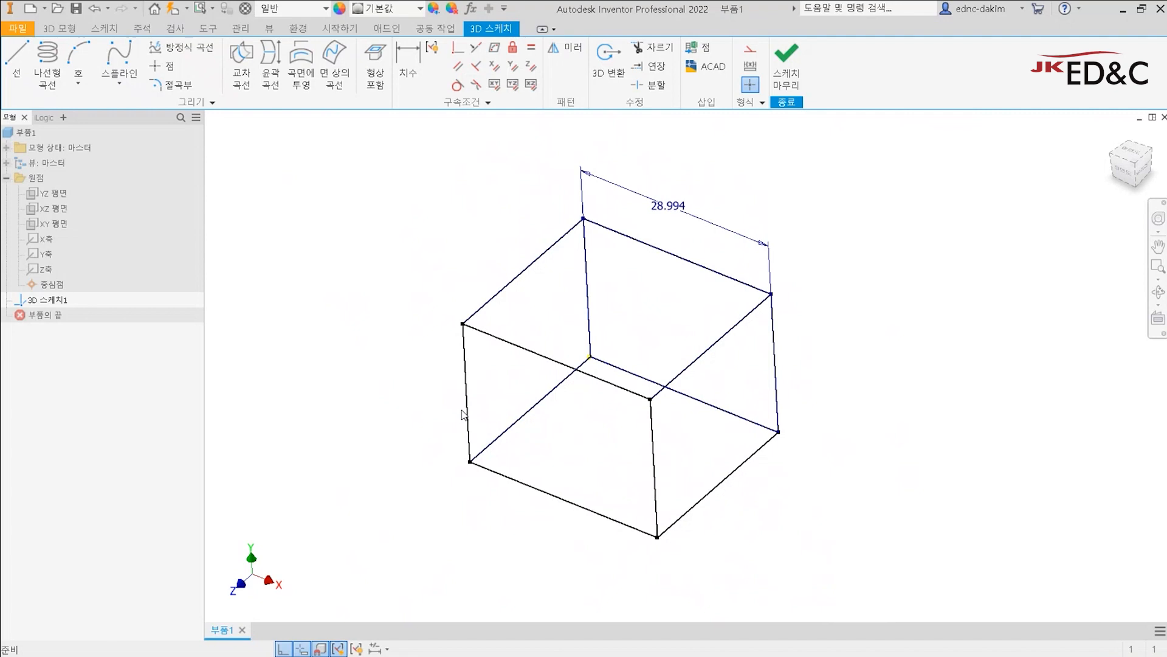
key("ctrl+z")
key("ctrl+y")
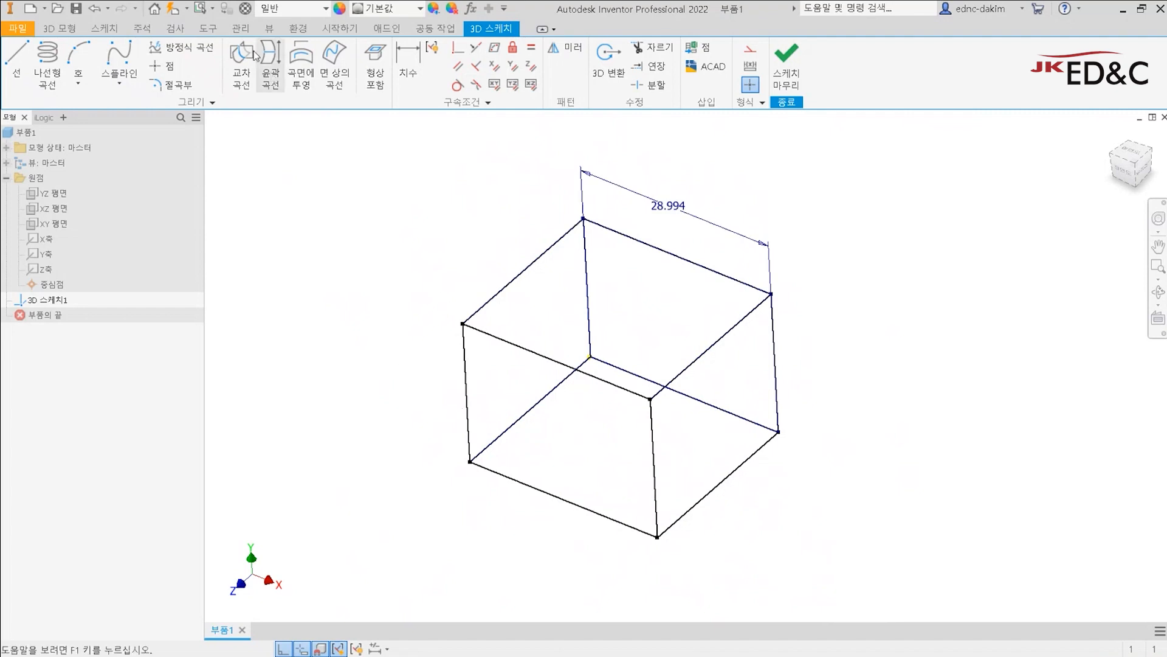
Step: Examine the keyboard shortcut assignments in the Customize dialog's command list without changing them
left_click(208, 28)
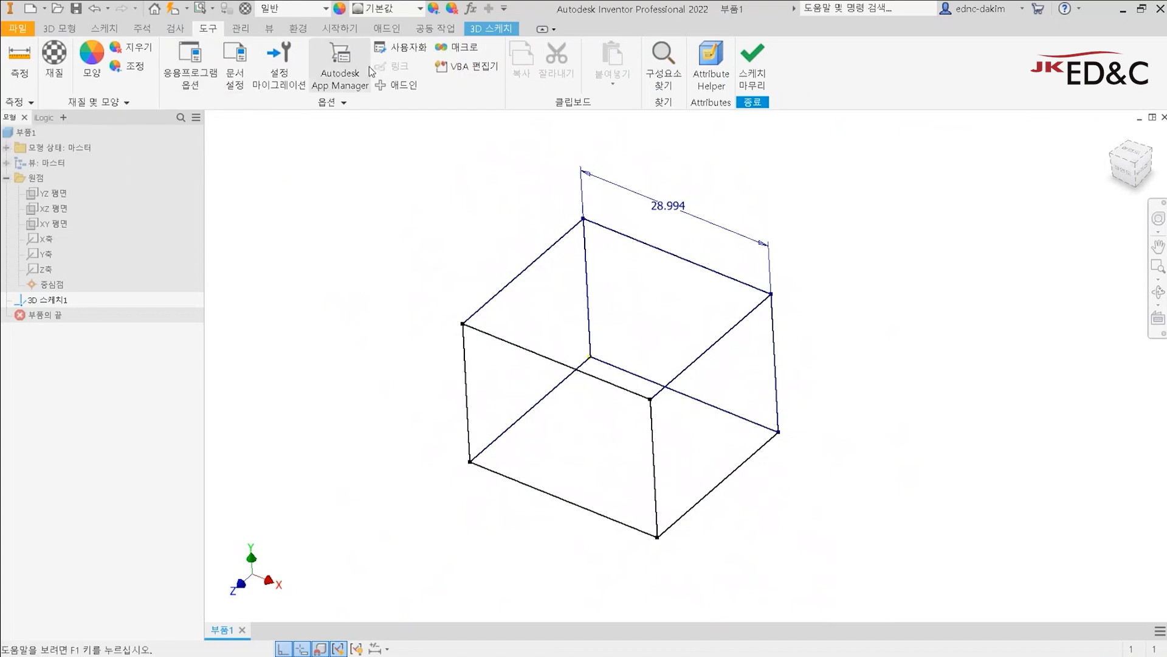
left_click(405, 53)
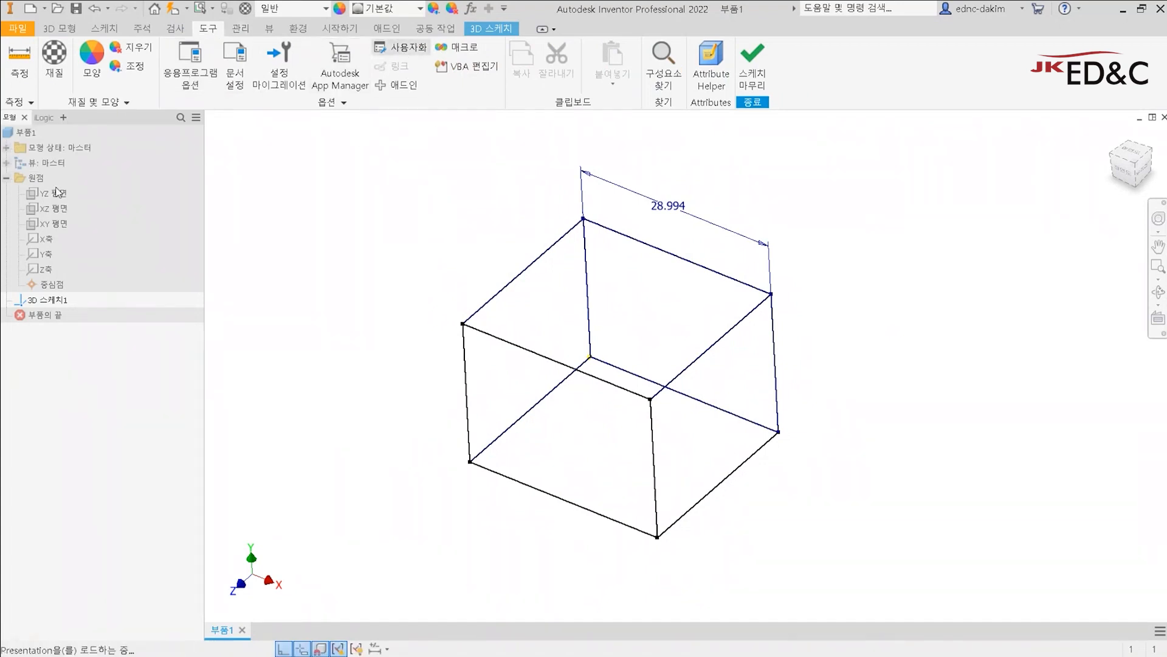
left_click(276, 63)
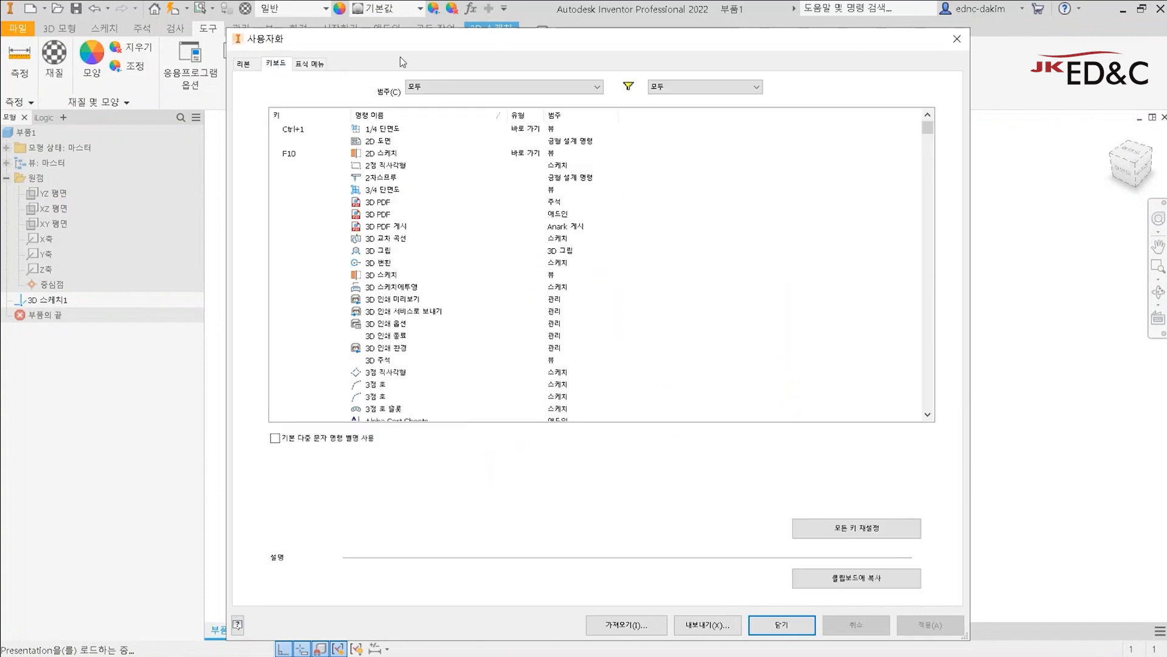
left_click_drag(404, 46, 396, 20)
scroll(463, 216, "down", 5)
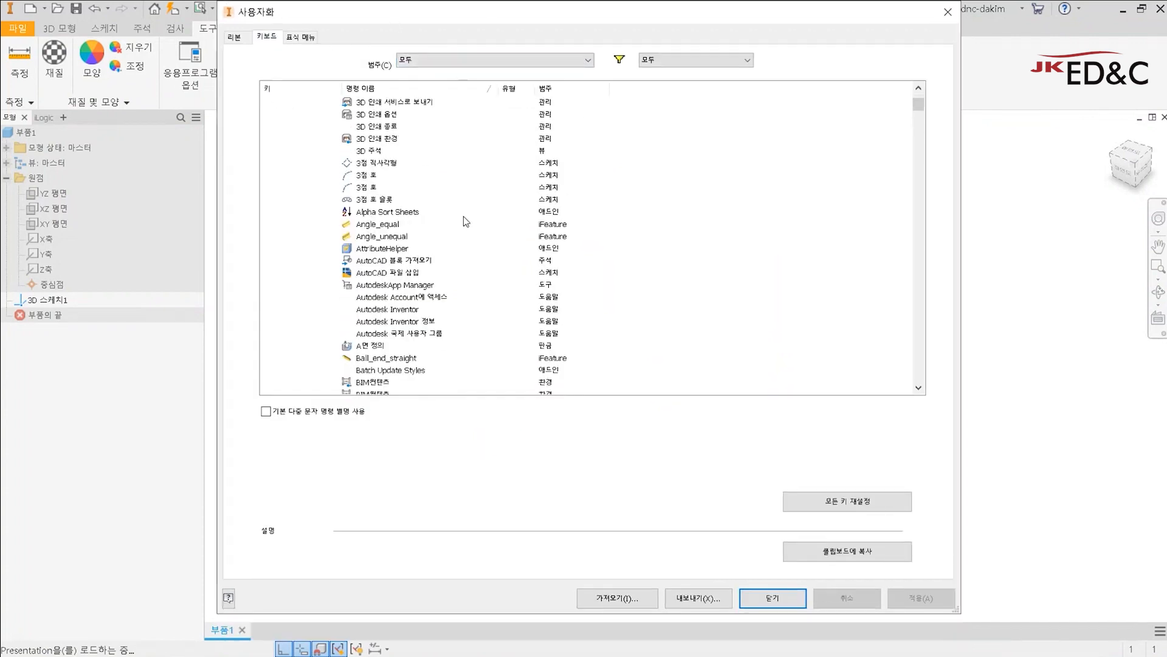
scroll(463, 219, "down", 10)
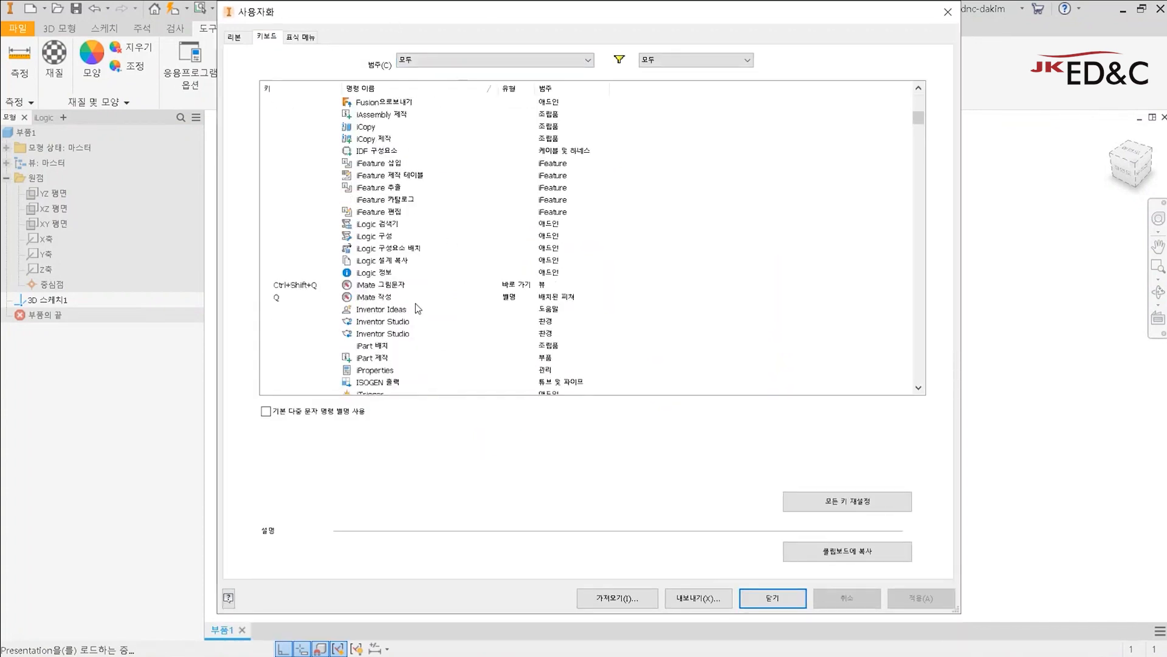
scroll(449, 324, "down", 5)
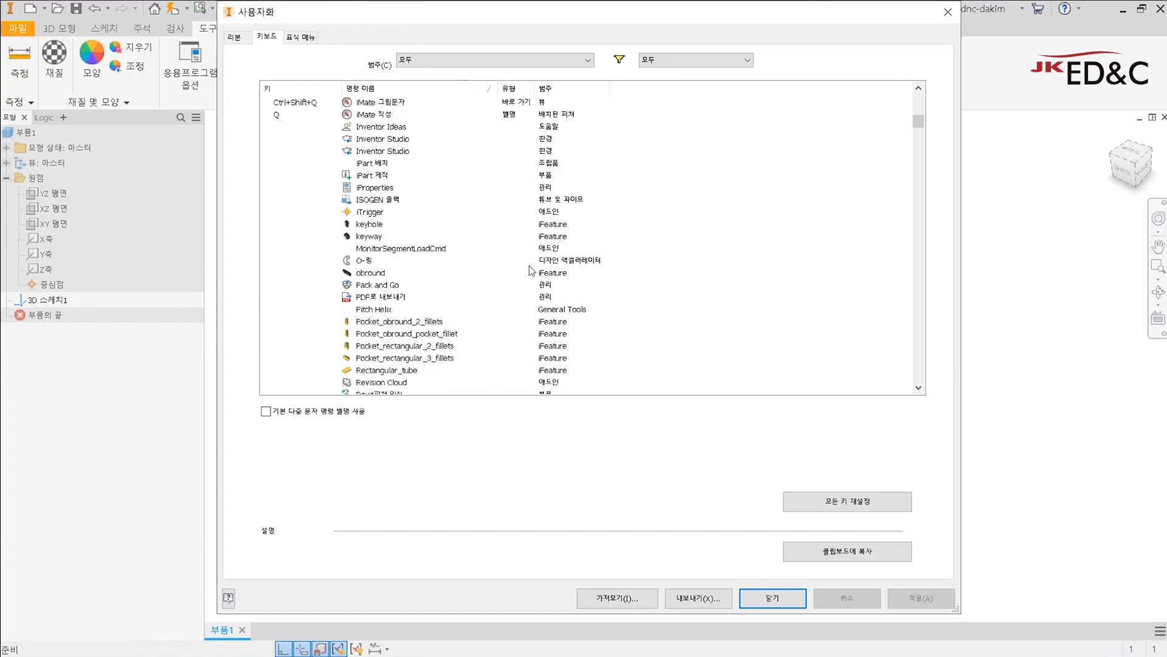
scroll(447, 246, "up", 20)
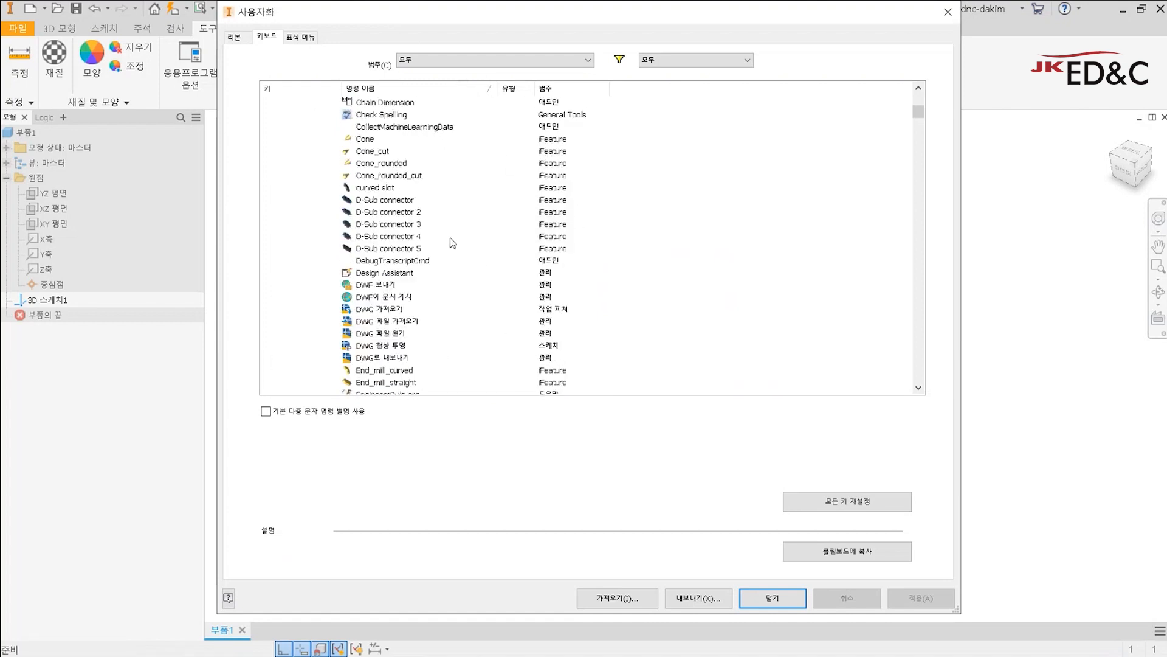
scroll(443, 227, "up", 3)
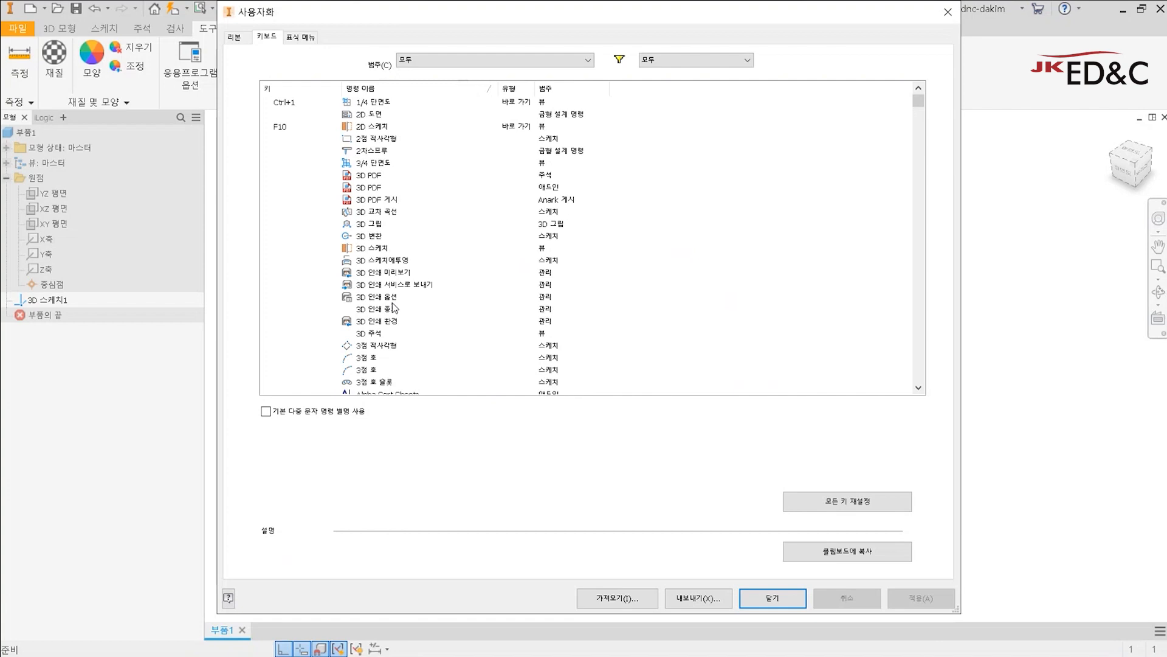
left_click(947, 13)
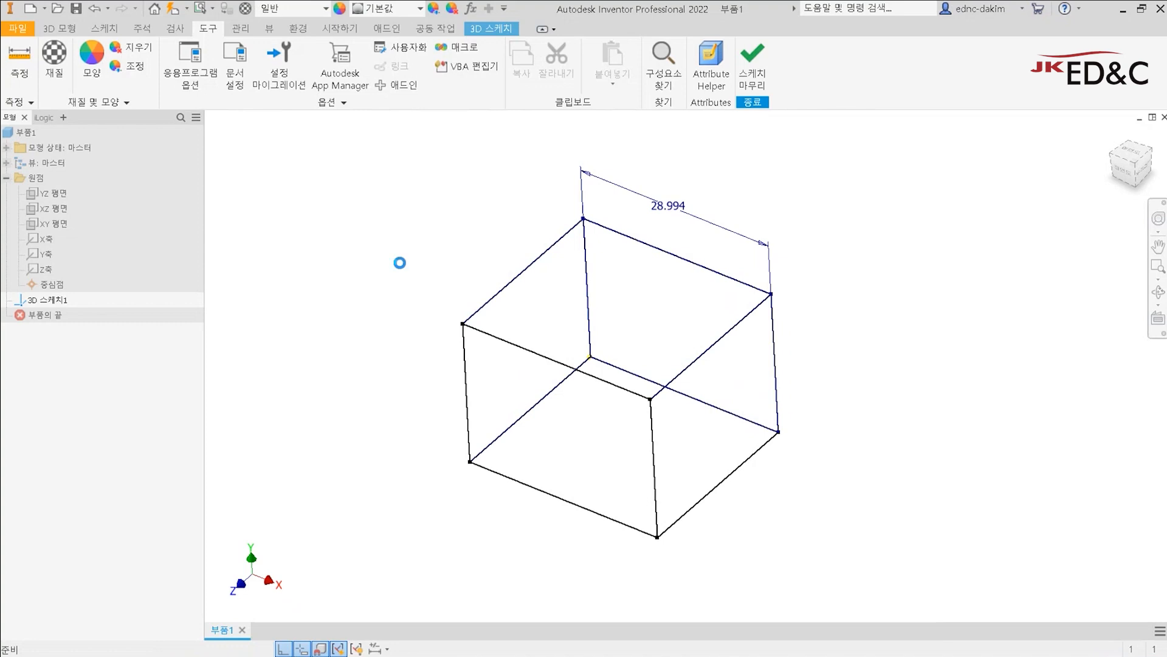
Step: Undo the rear upper edge's length dimension, and set the undo file size to 8000 MB in the application options
key("ctrl+z")
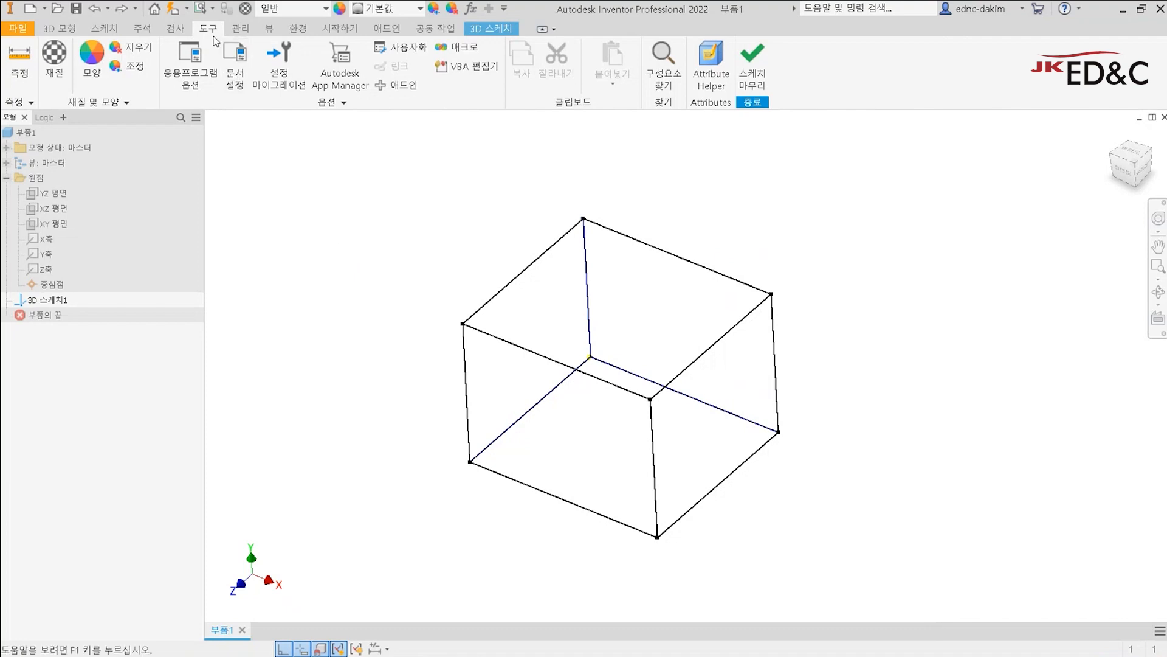
left_click(195, 63)
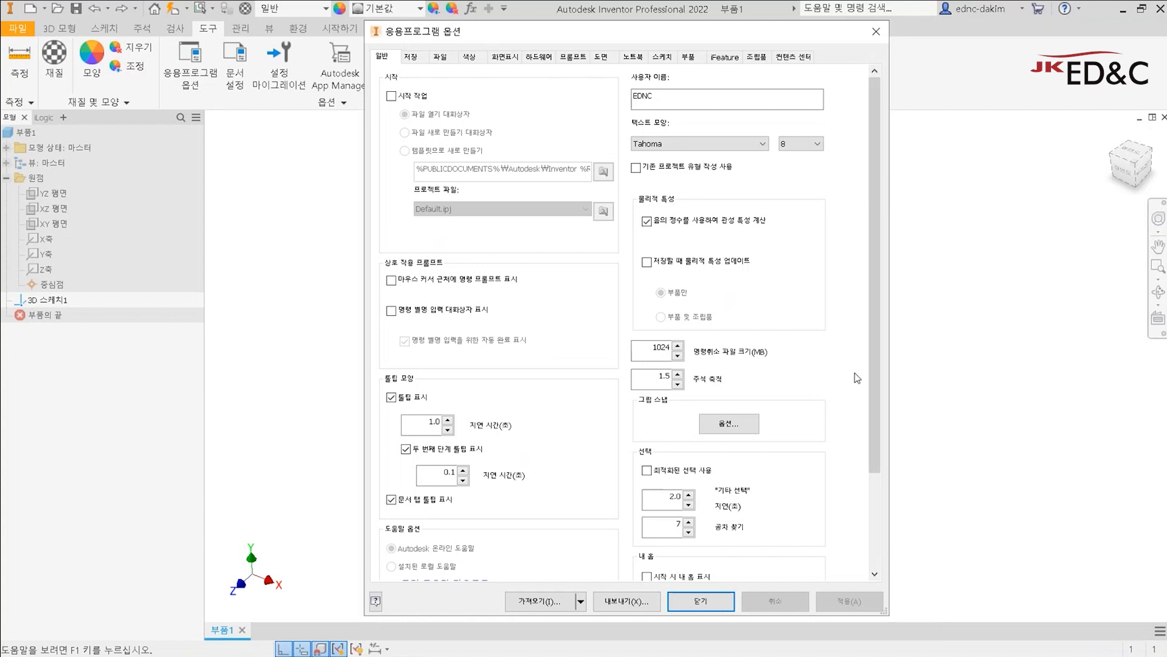
double_click(660, 348)
double_click(647, 352)
left_click(644, 351)
double_click(644, 351)
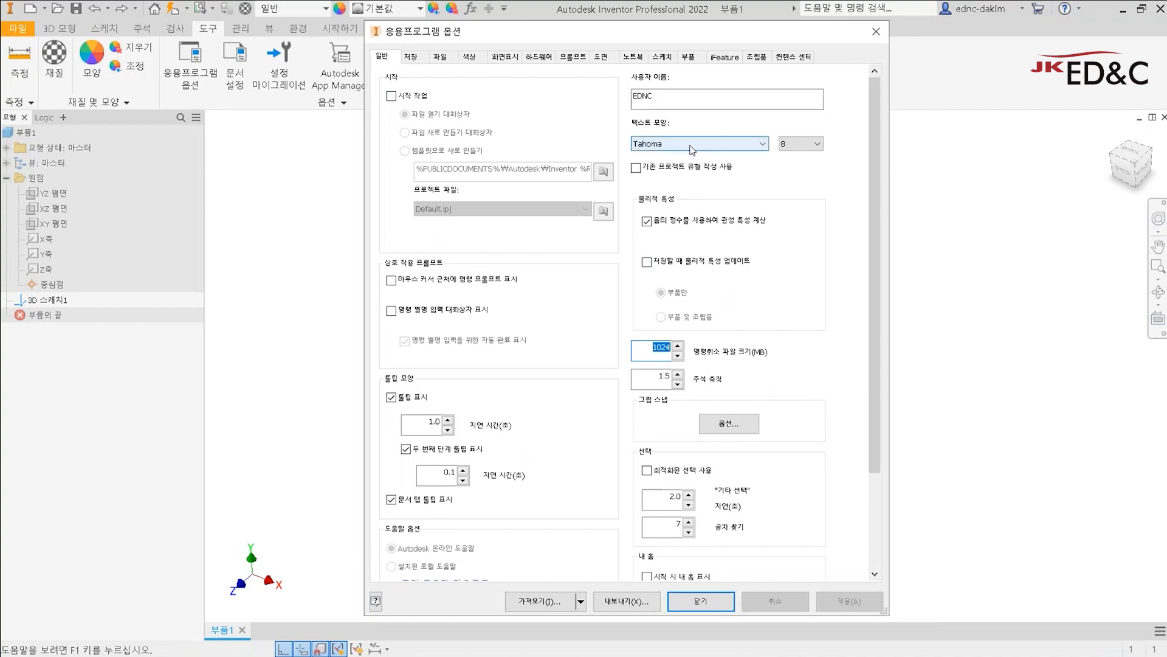
type("800")
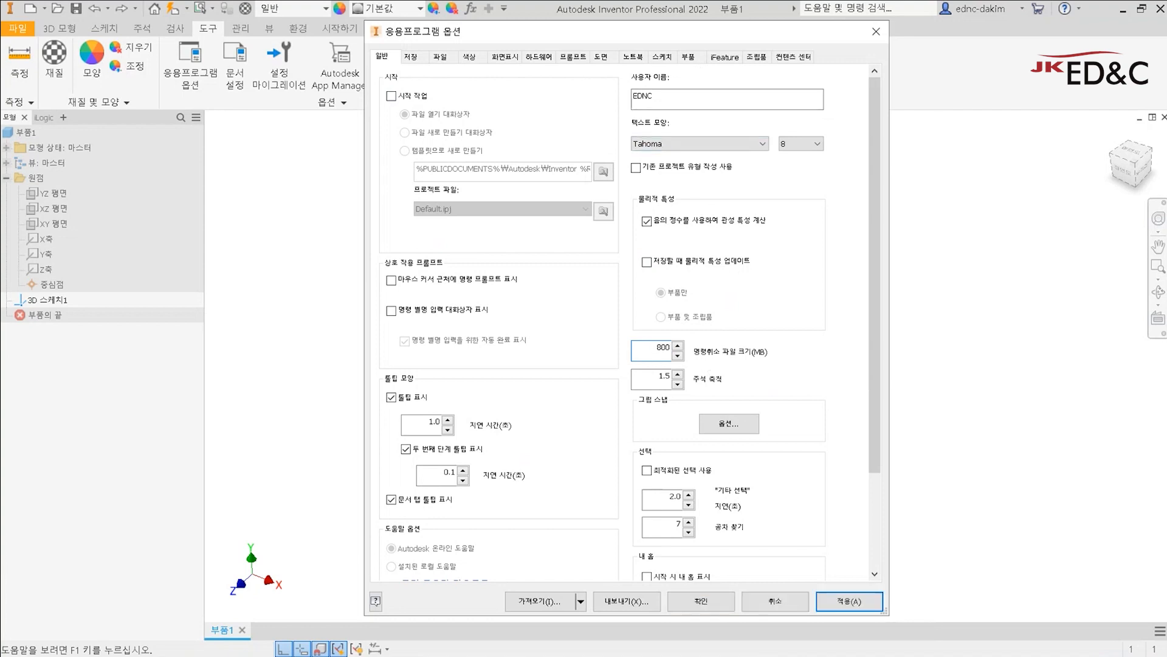
type("0")
key("Return")
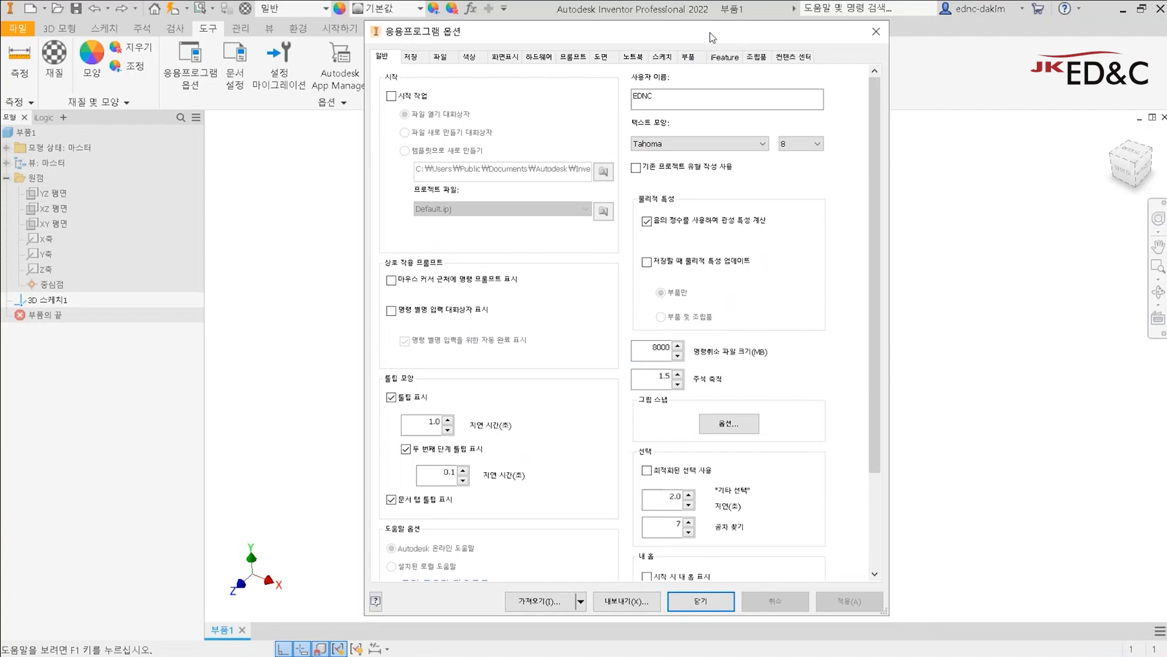
left_click_drag(646, 349, 685, 349)
left_click(874, 32)
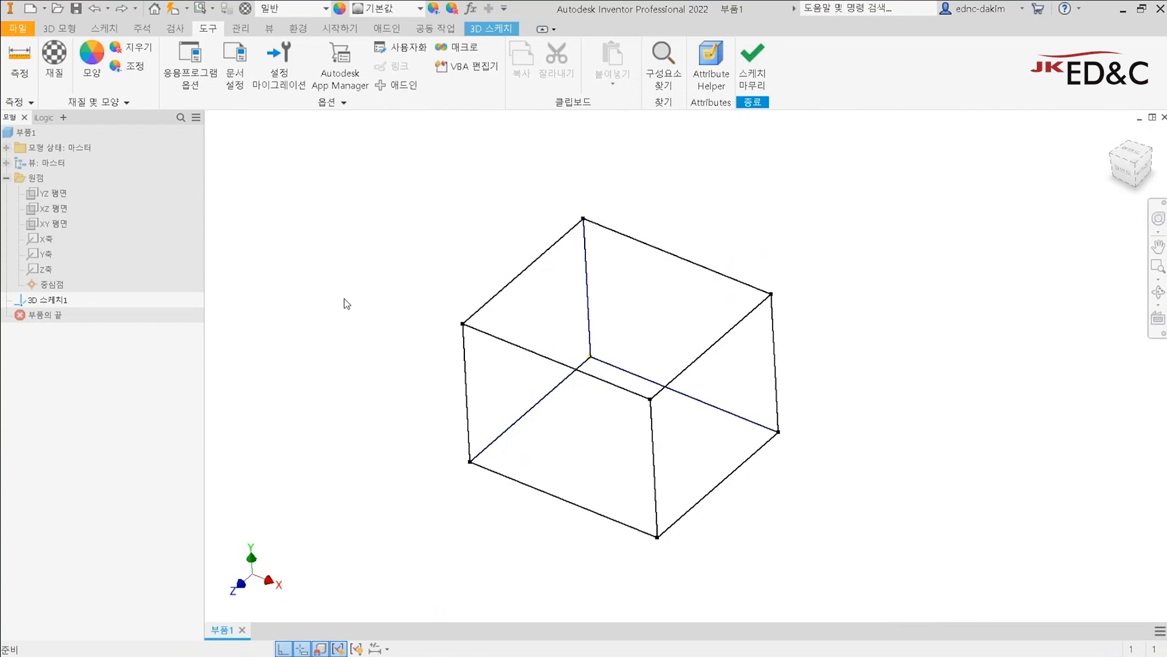
Step: Dimension the box's rear upper edge along X with a length of 3000 mm
right_click(373, 344)
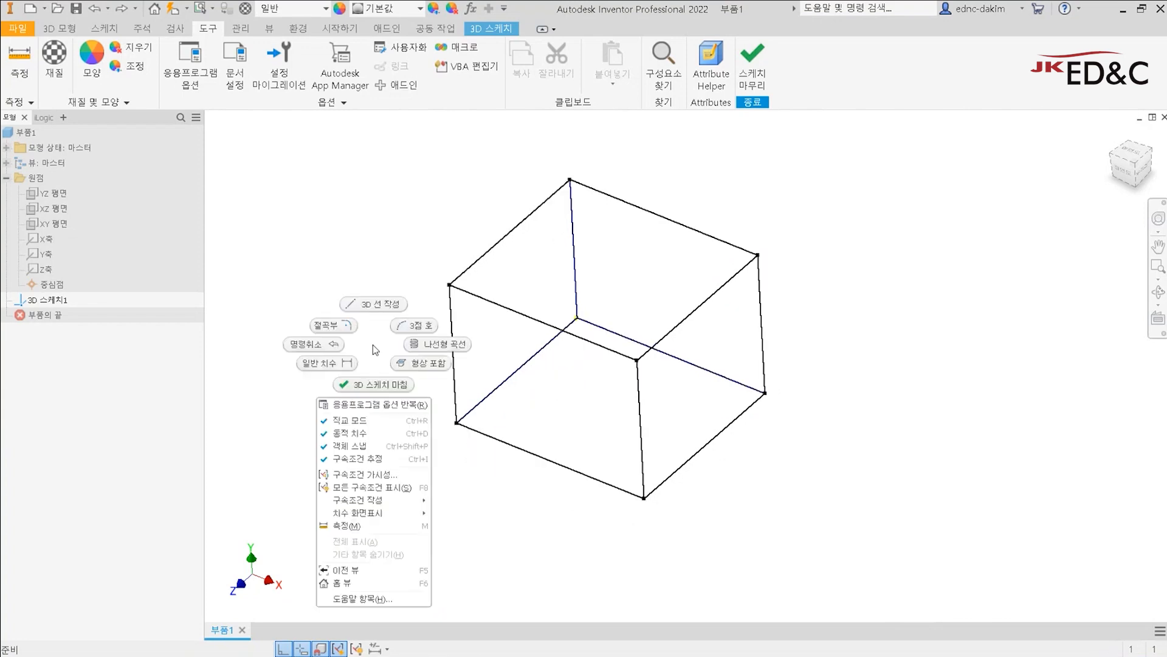
left_click(347, 365)
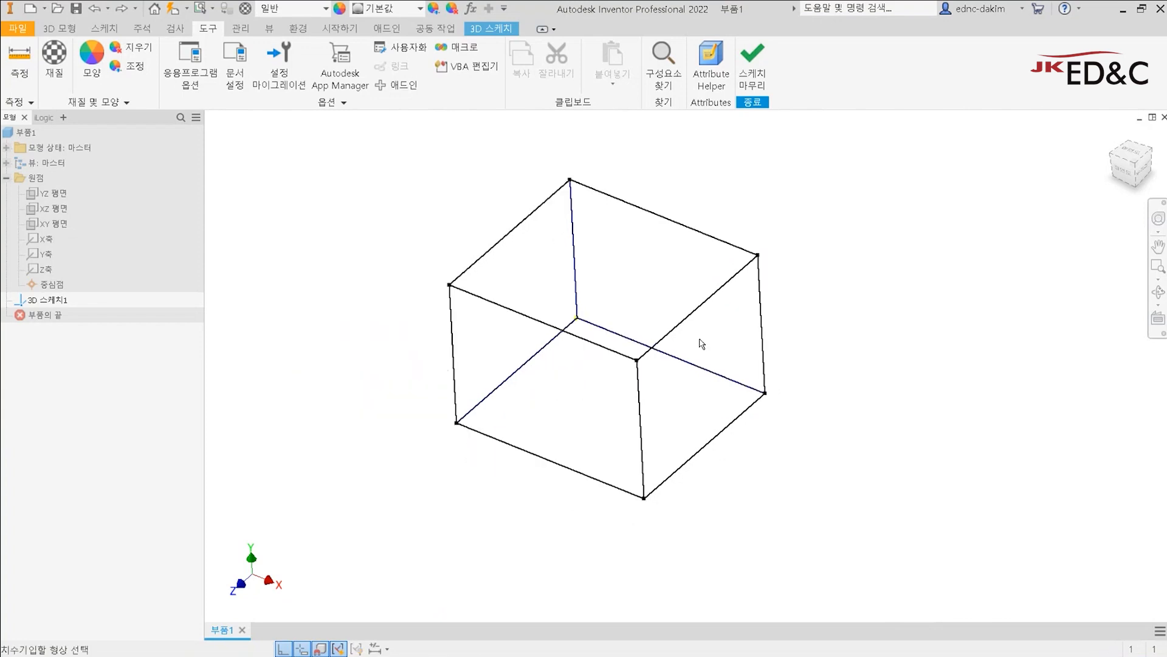
left_click(645, 213)
left_click(648, 190)
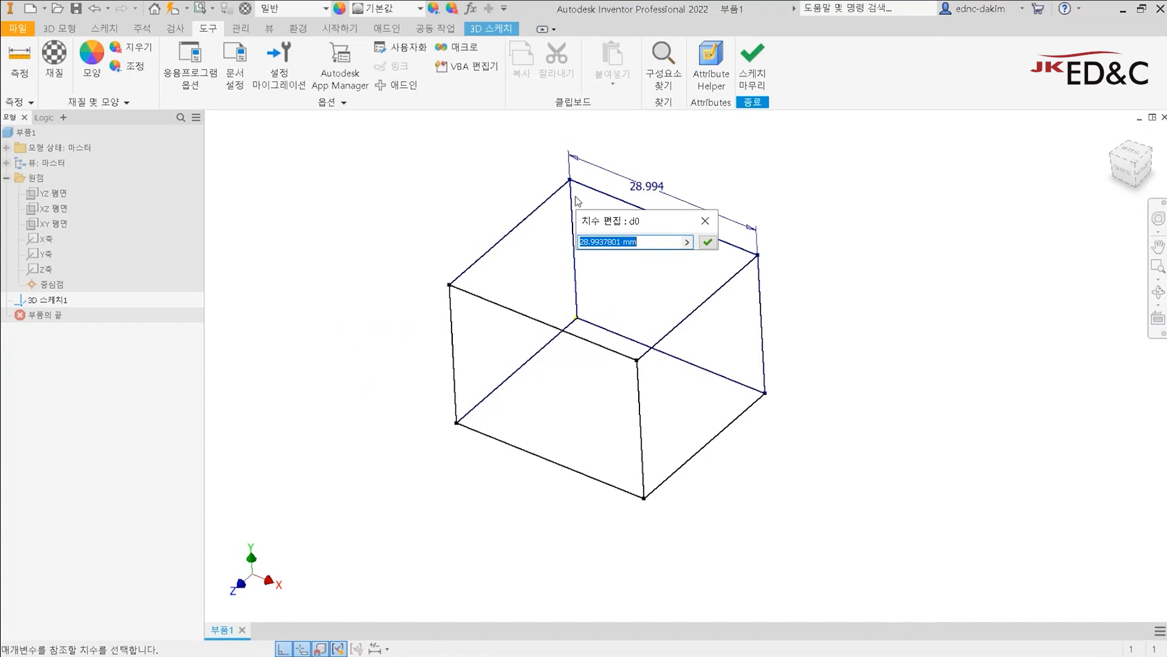
left_click_drag(648, 219, 455, 309)
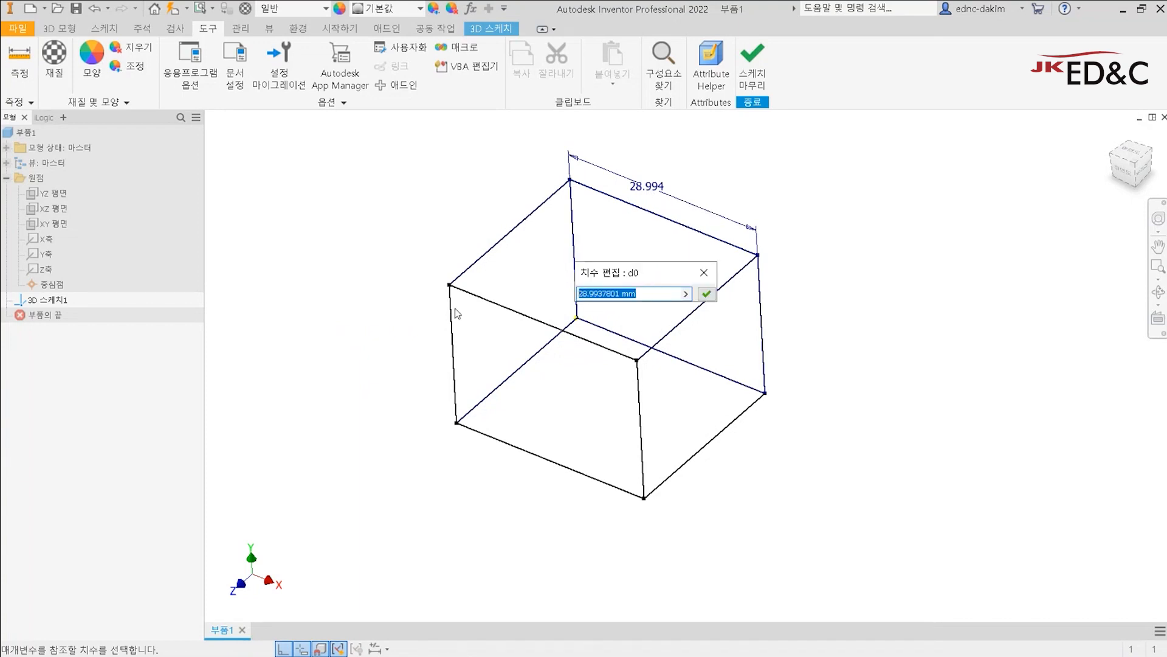
type("3000")
key("Return")
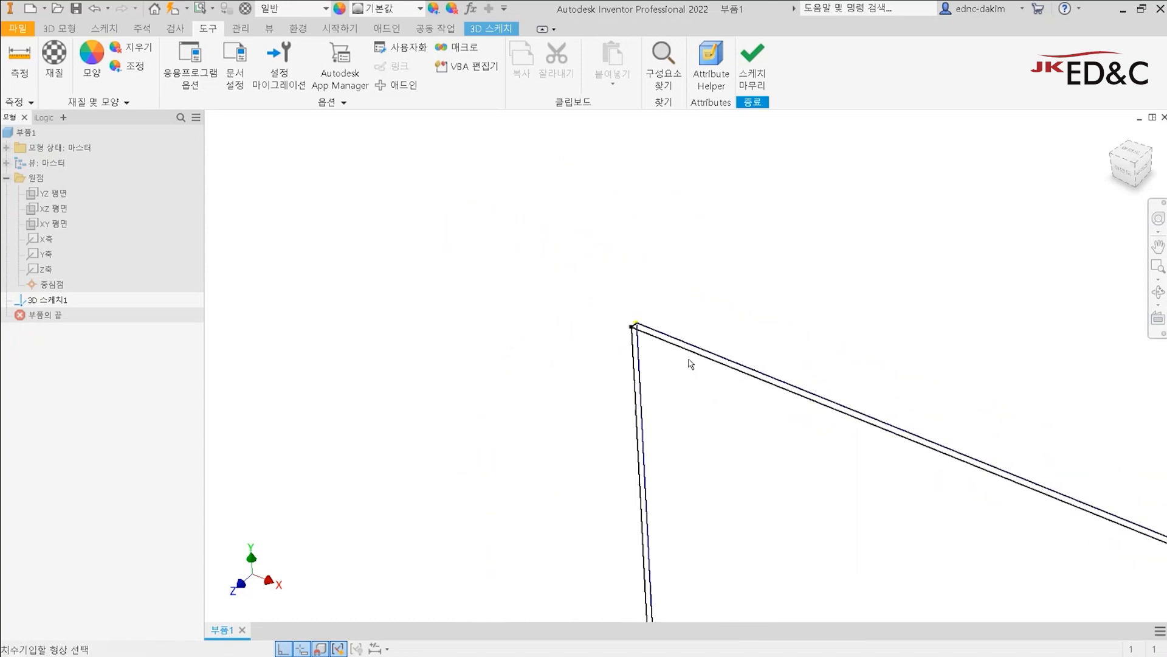
Step: Dimension the upper depth edge adjoining the rear upper edge with a length of 2500 mm
scroll(831, 446, "down", 3)
middle_click_drag(831, 446, 702, 343)
scroll(739, 358, "up", 2)
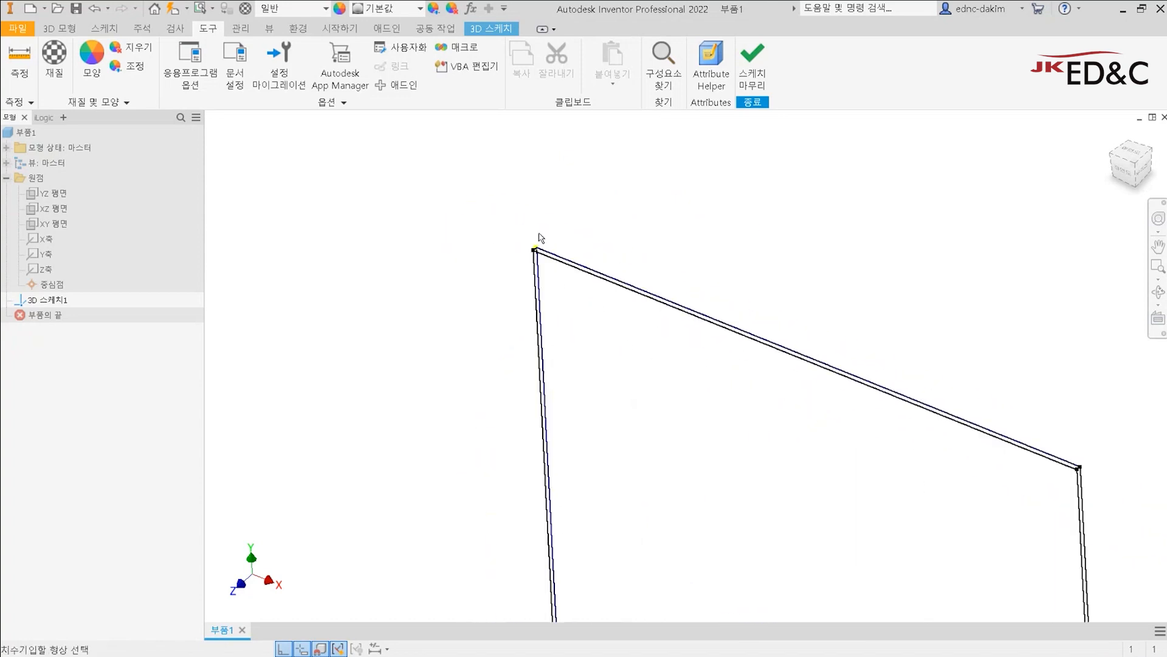
mouse_move(540, 237)
middle_mouse_down("shift")
mouse_move(557, 443)
mouse_move(479, 340)
middle_mouse_up("shift")
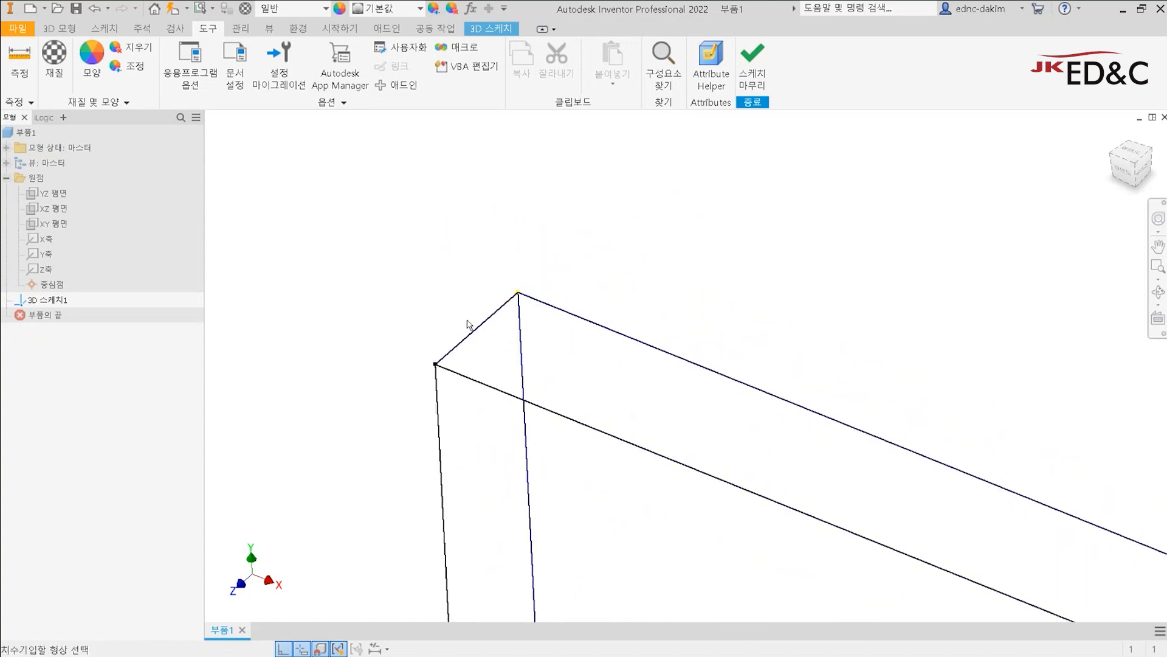
left_click(474, 331)
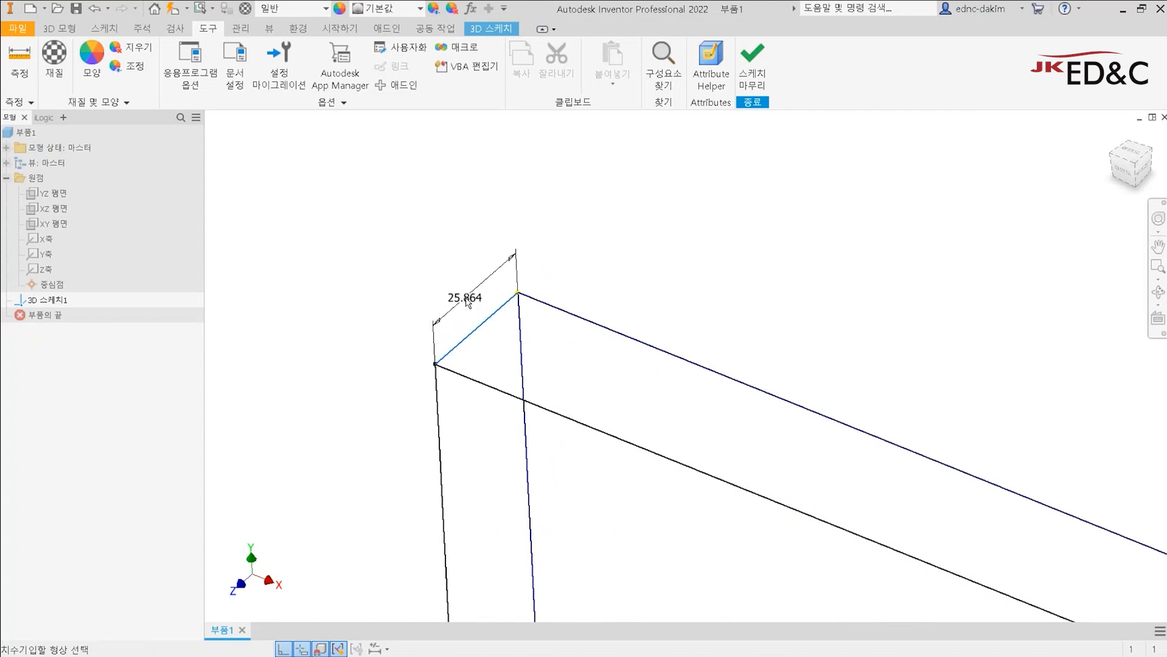
left_click(466, 303)
type("25")
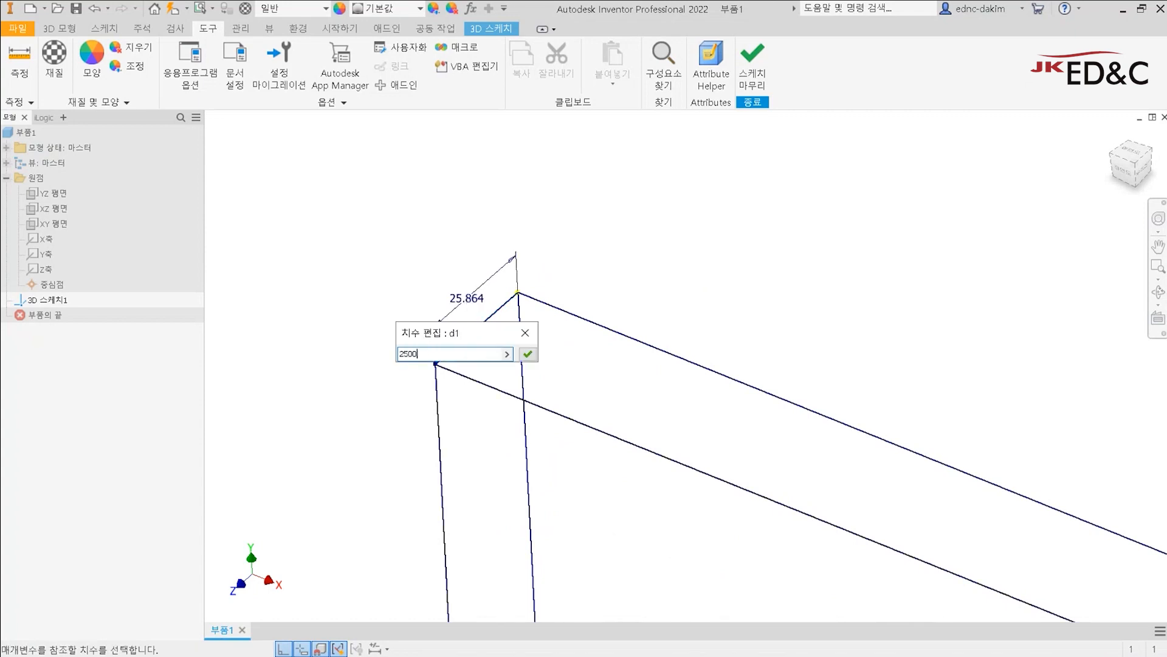
type("00")
key("Return")
Step: Dimension the box's vertical edge below the front end of the 2500 mm edge with a height of 1800 mm
scroll(606, 409, "down", 5)
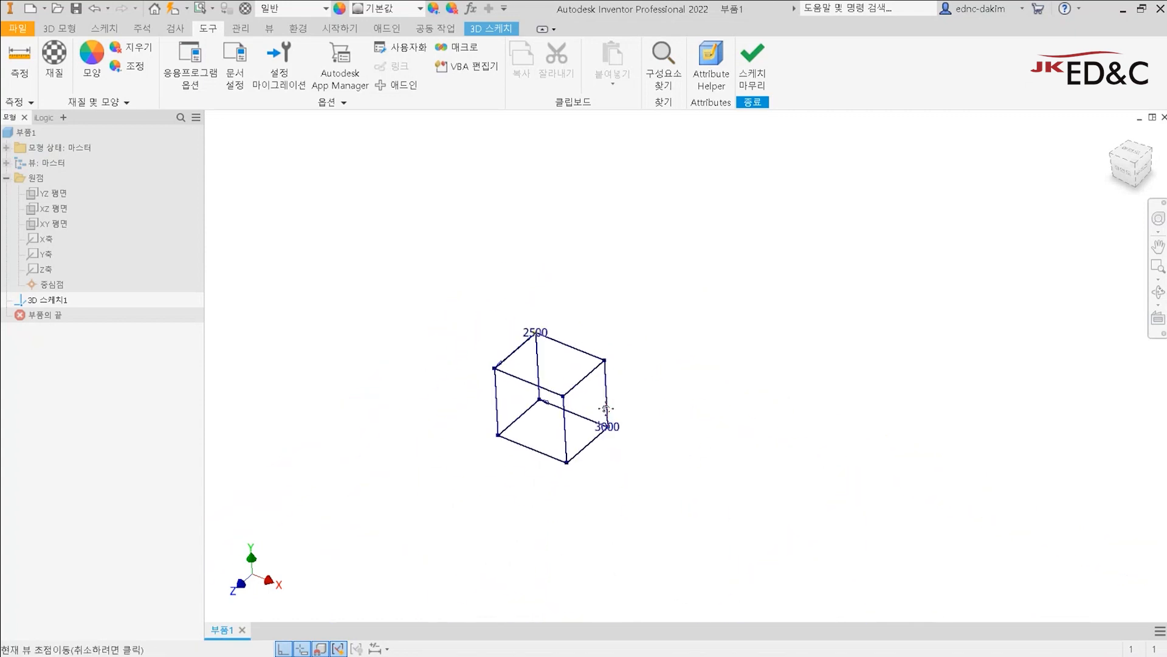
scroll(606, 409, "up", 2)
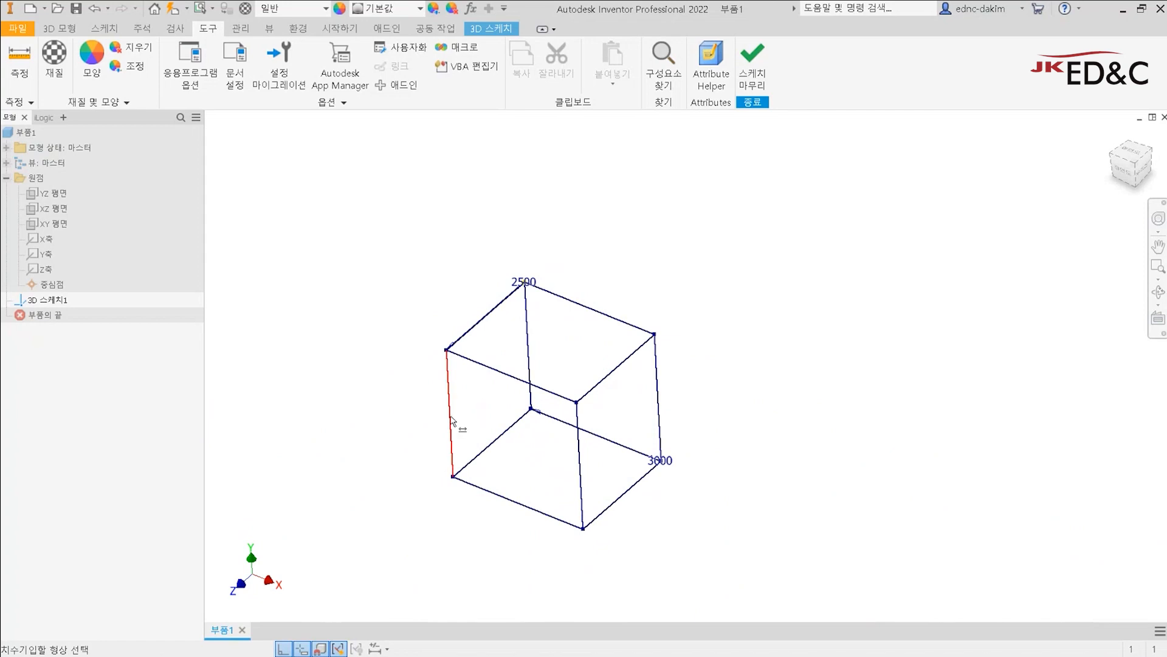
left_click(452, 447)
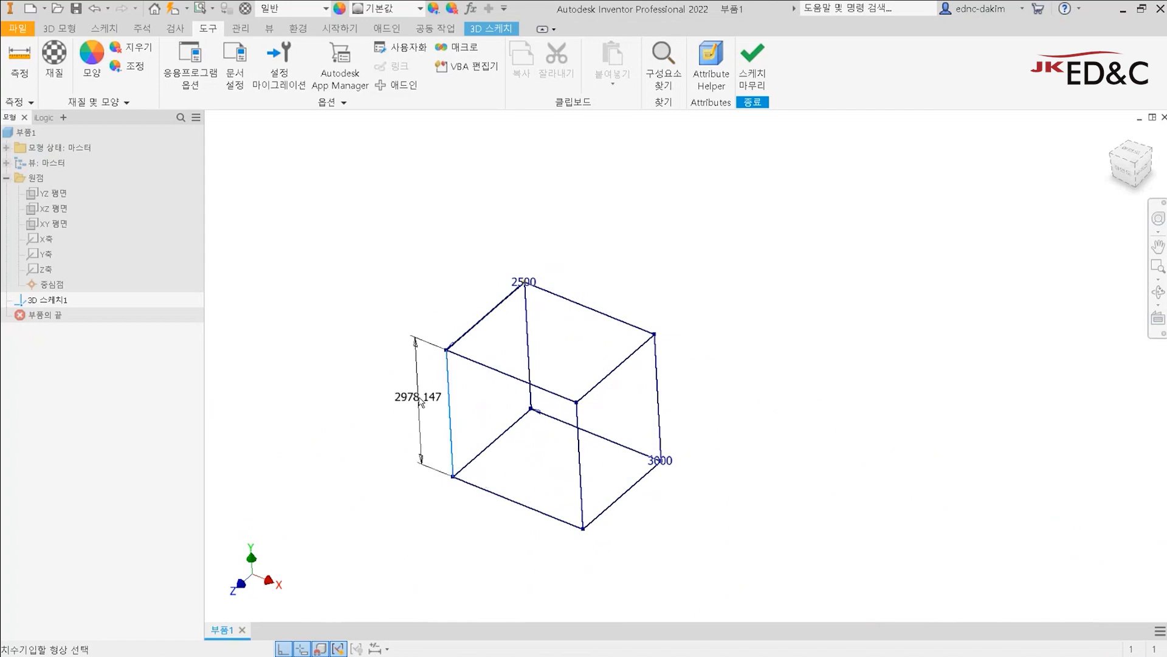
left_click(421, 402)
left_click_drag(427, 428, 339, 277)
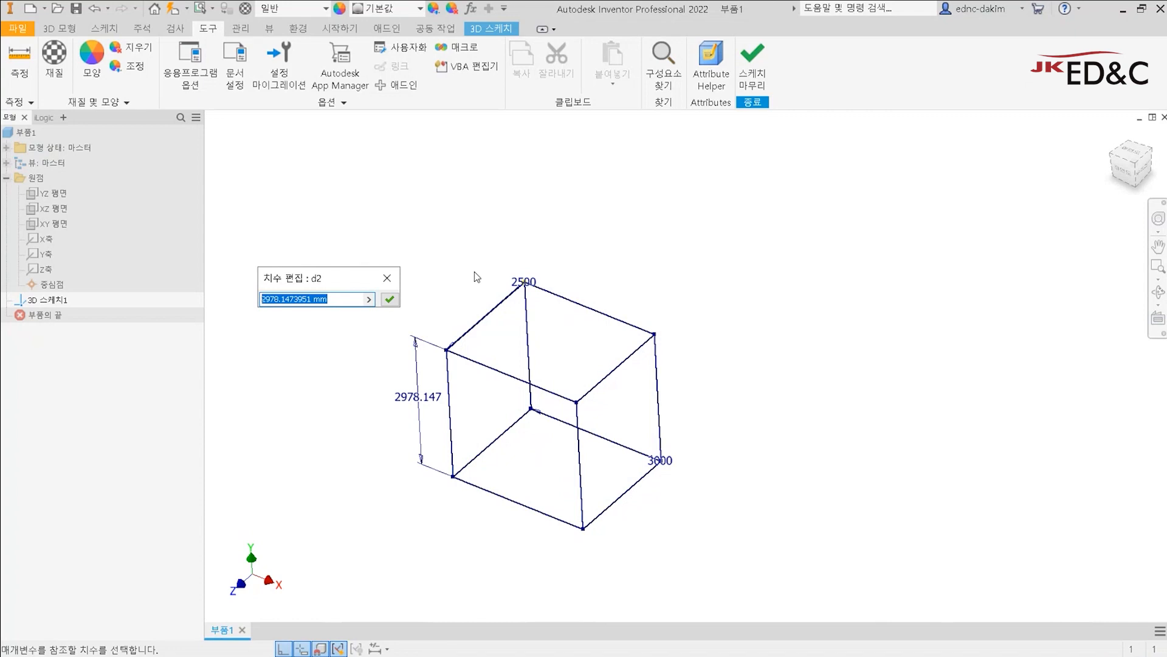
type("1800")
key("Return")
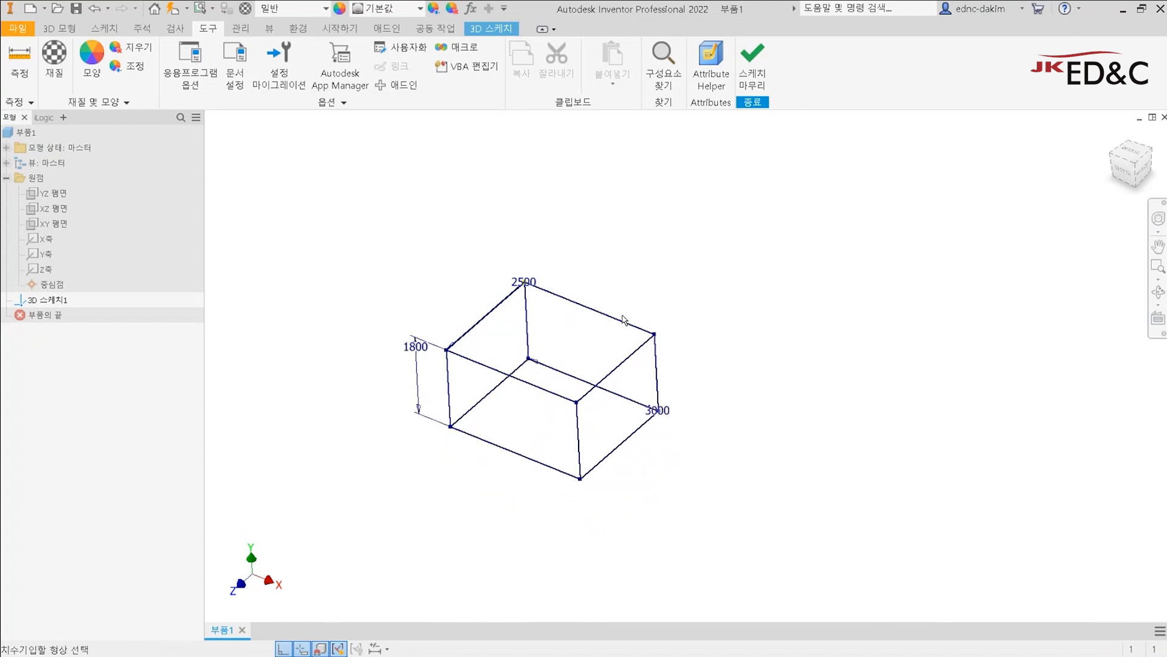
key("Escape")
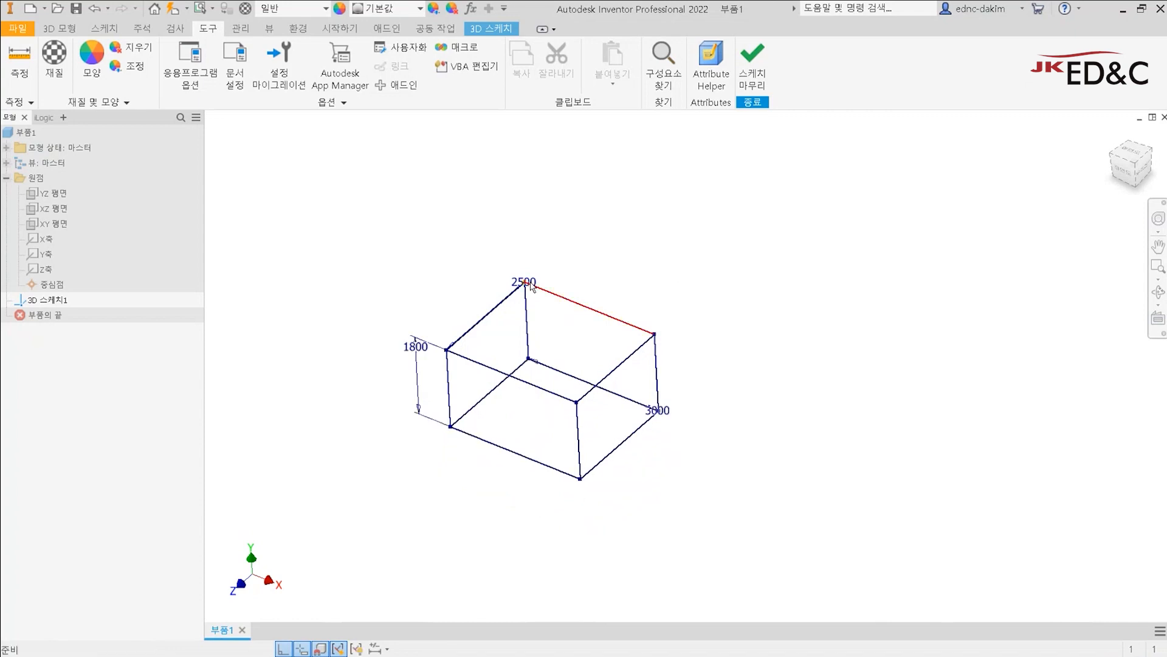
Step: Reposition the 2500 mm depth dimension so it sits clear outside the upper edge
scroll(531, 287, "up", 5)
left_click_drag(502, 284, 359, 336)
scroll(594, 444, "down", 5)
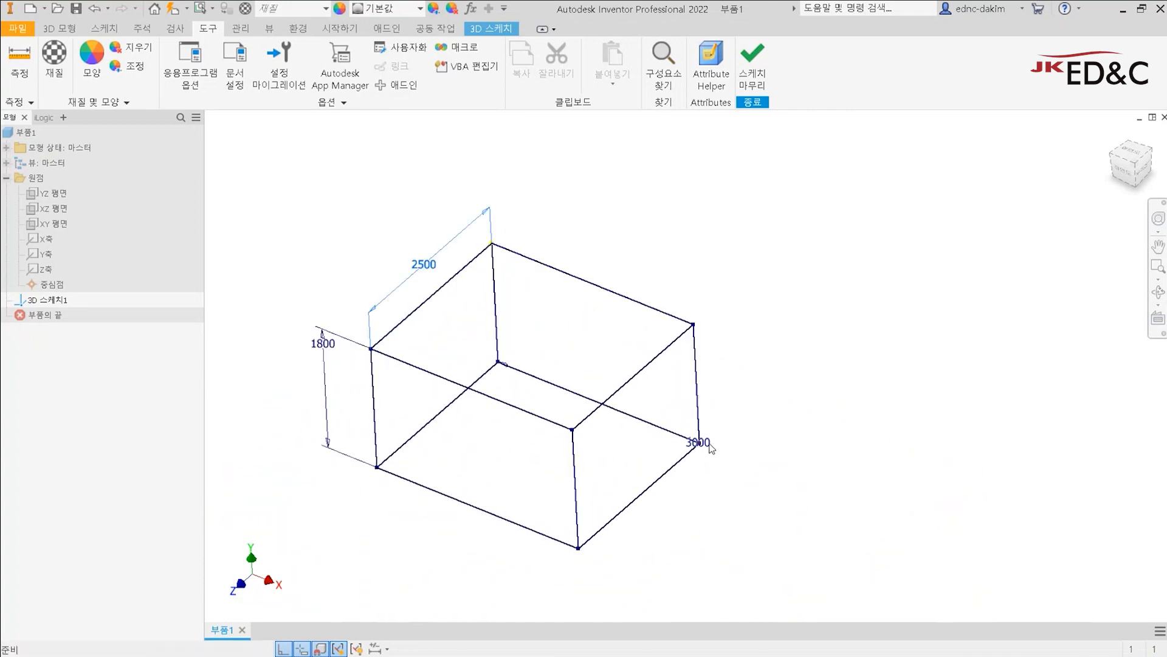
left_click(710, 445)
left_click(695, 446)
left_click(690, 437)
mouse_move(598, 425)
middle_mouse_down()
mouse_move(759, 326)
mouse_move(698, 398)
middle_mouse_up()
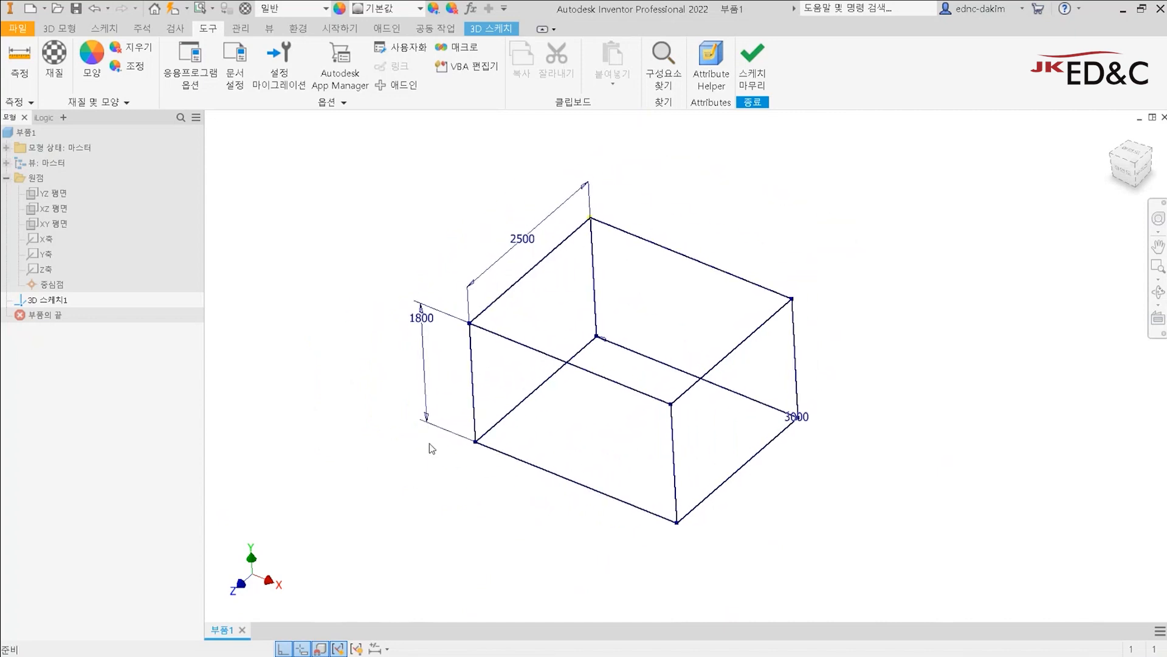
left_click(691, 257)
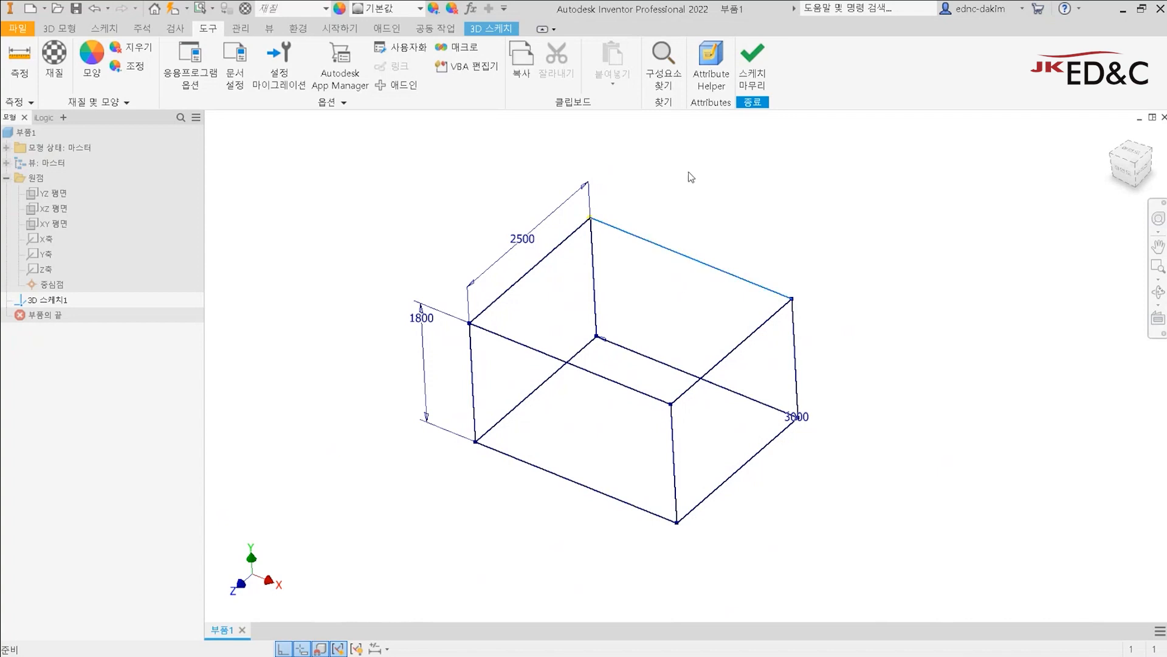
left_click(697, 329)
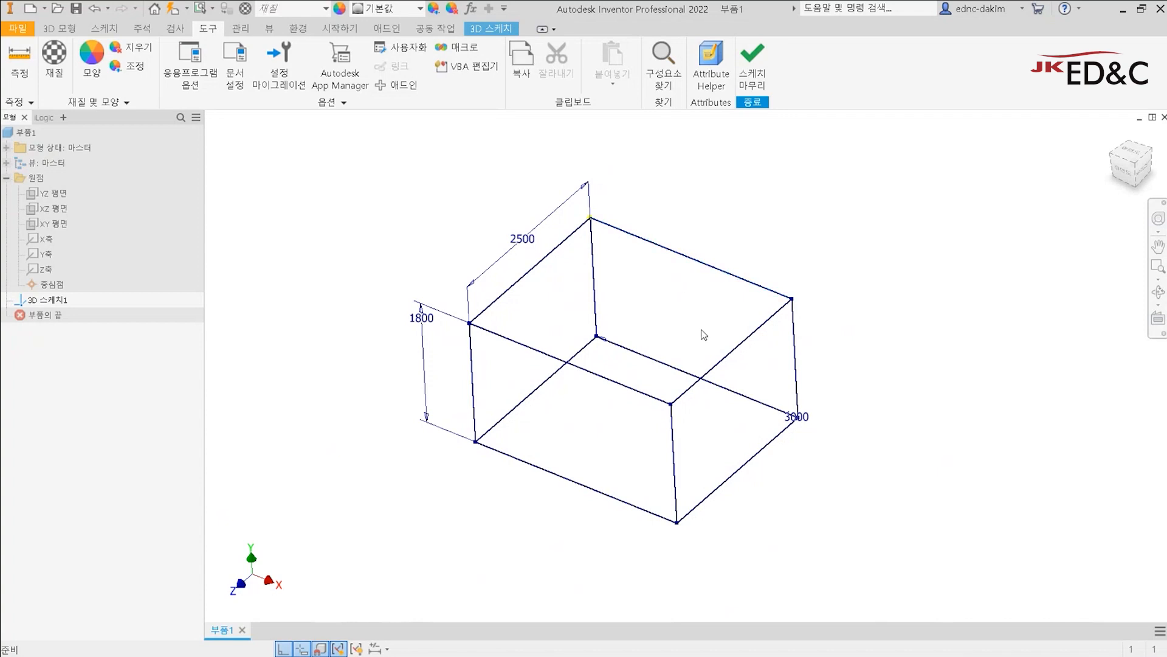
left_click(737, 471)
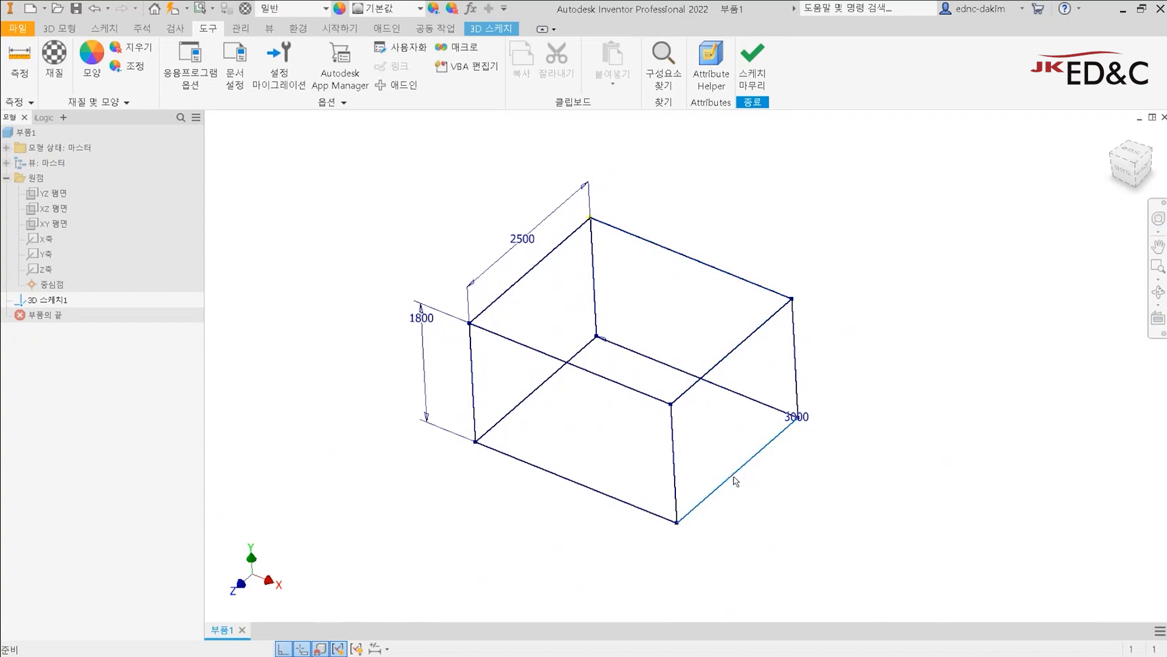
left_click(596, 495)
left_click(569, 516)
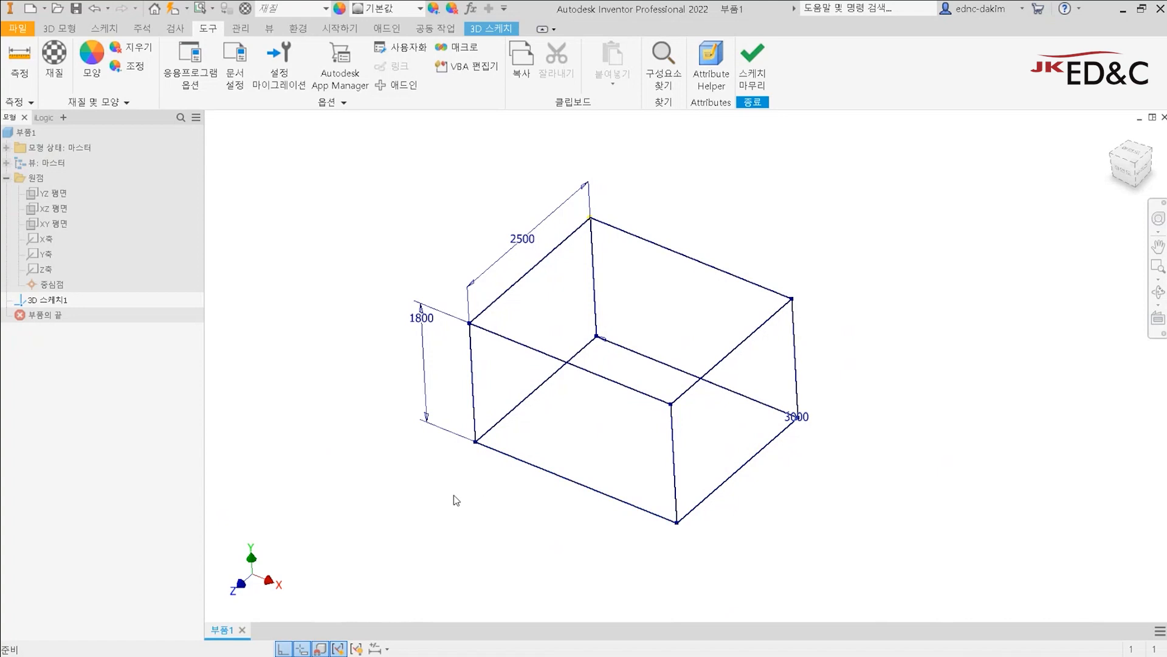
mouse_move(619, 496)
middle_mouse_down()
mouse_move(555, 472)
mouse_move(535, 444)
middle_mouse_up()
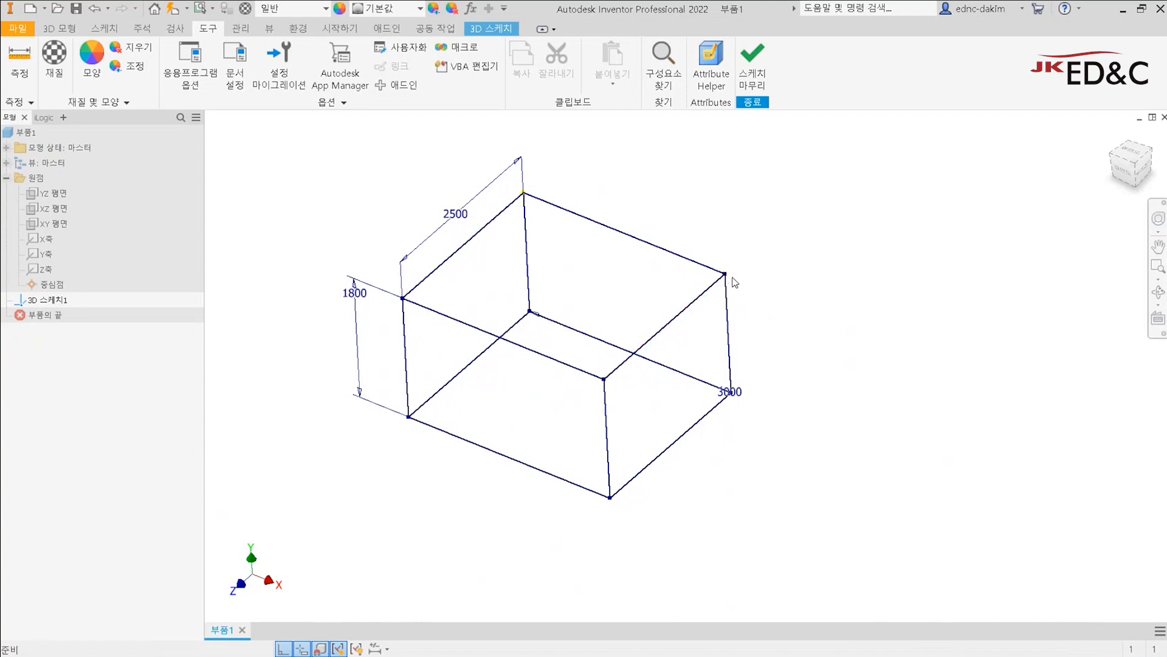
Step: Start saving the part, agree to finish the 3D sketch, and choose the 인벤터실습폴더_New folder as the save location
key("ctrl+s")
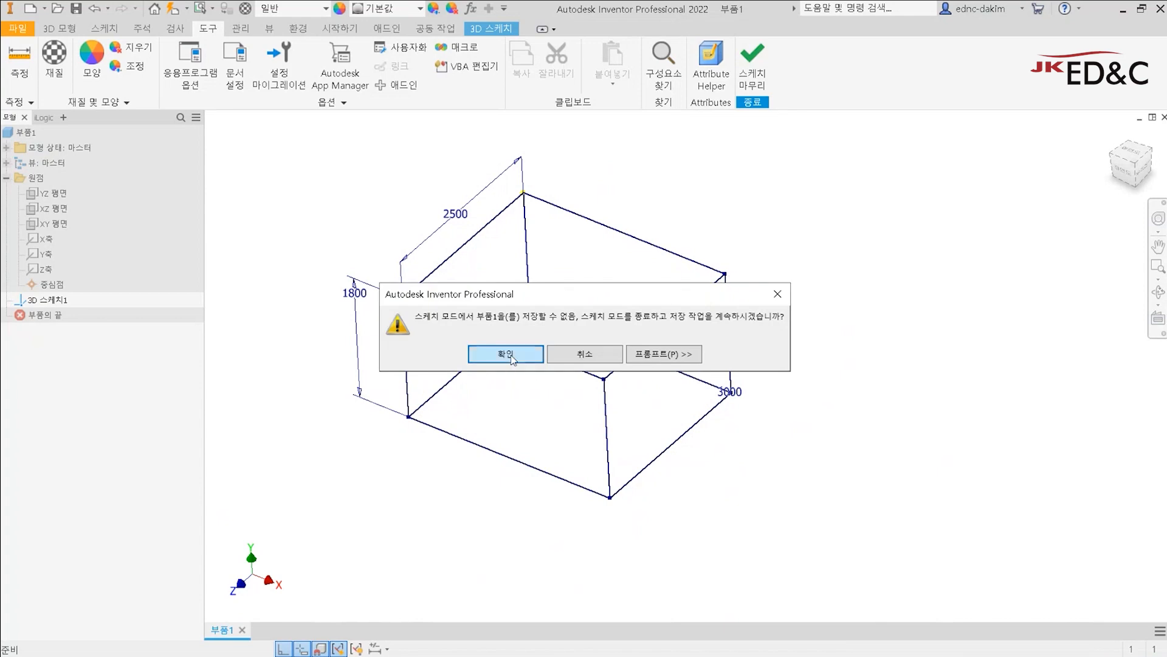
left_click_drag(545, 302, 547, 230)
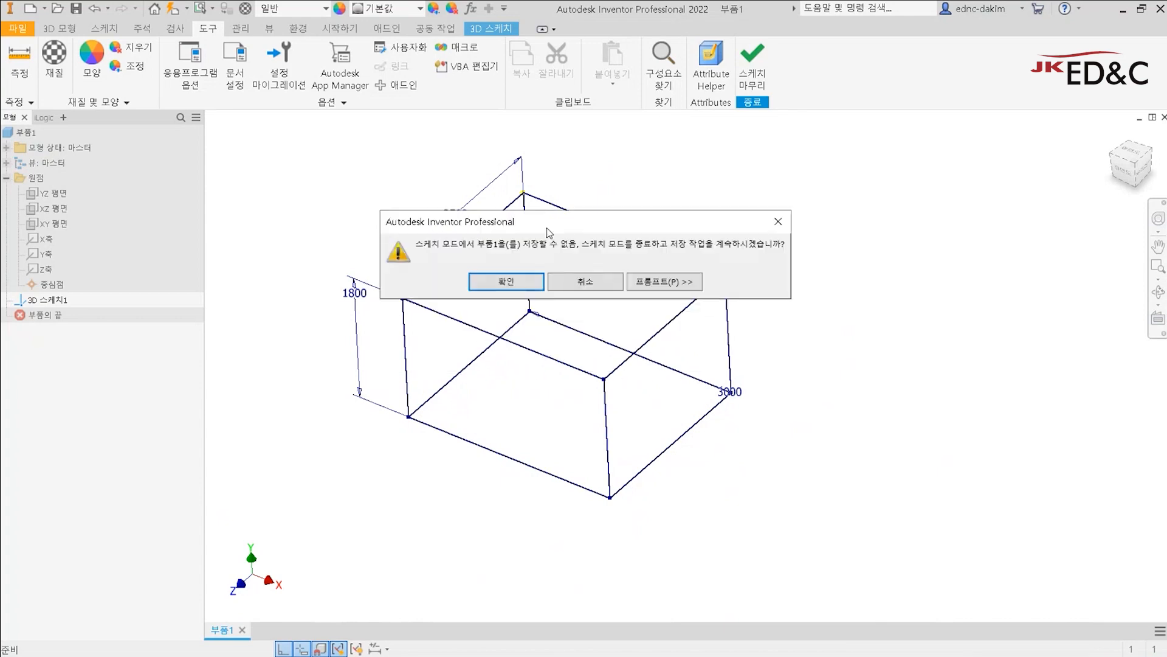
left_click_drag(547, 229, 483, 204)
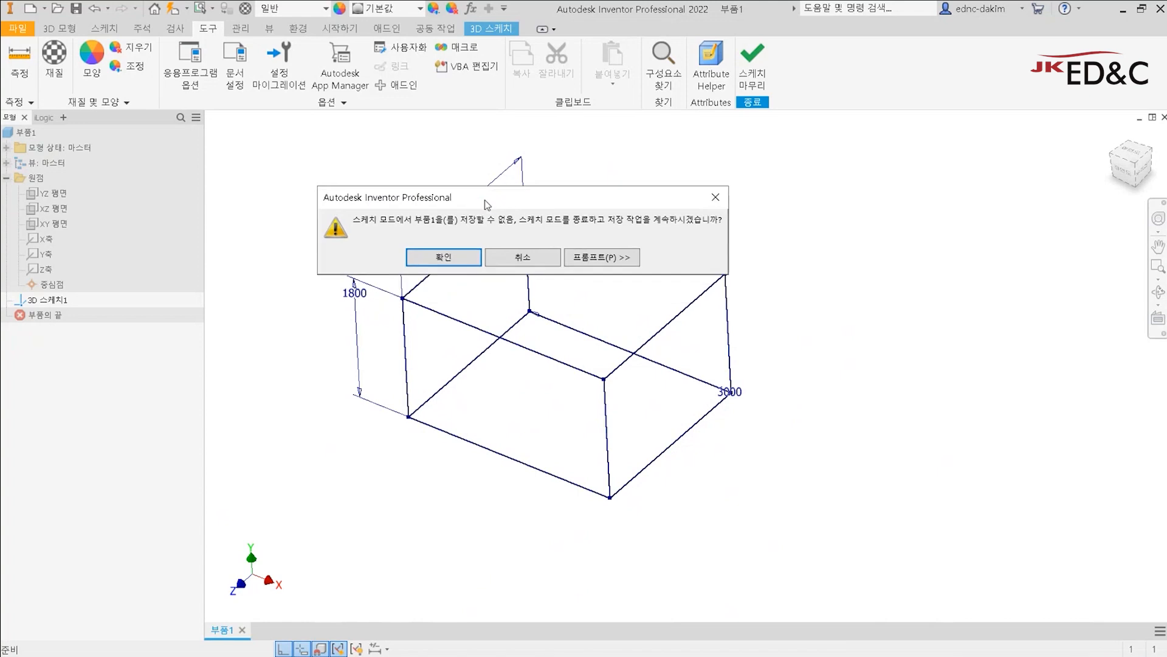
left_click(445, 256)
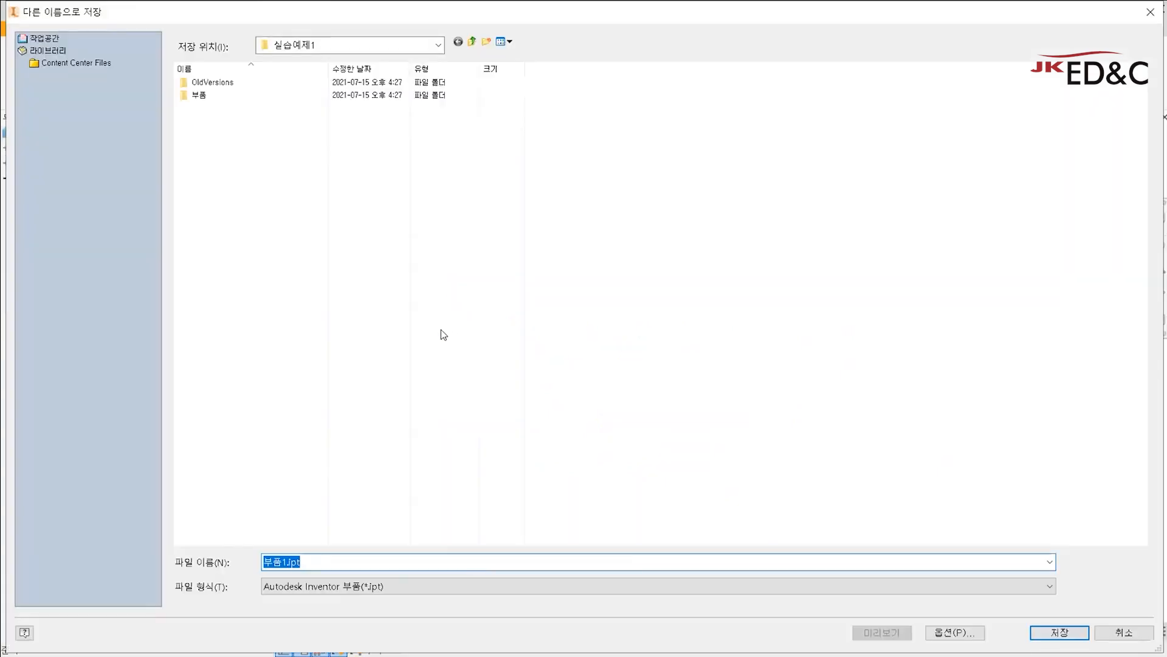
left_click(362, 51)
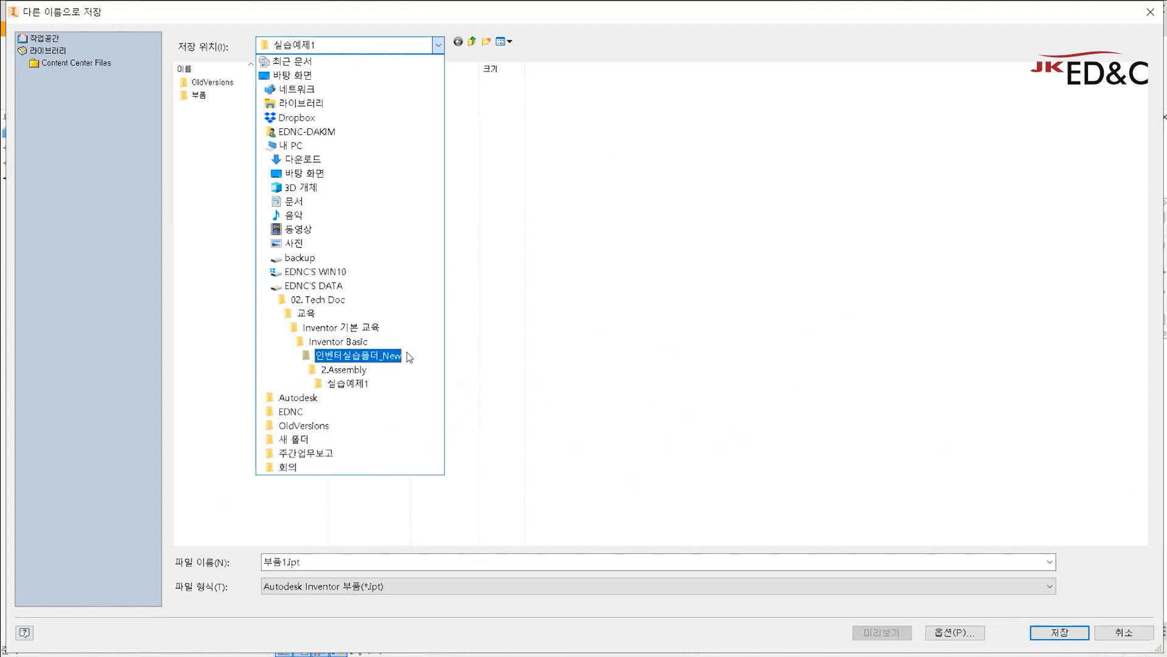
left_click(358, 356)
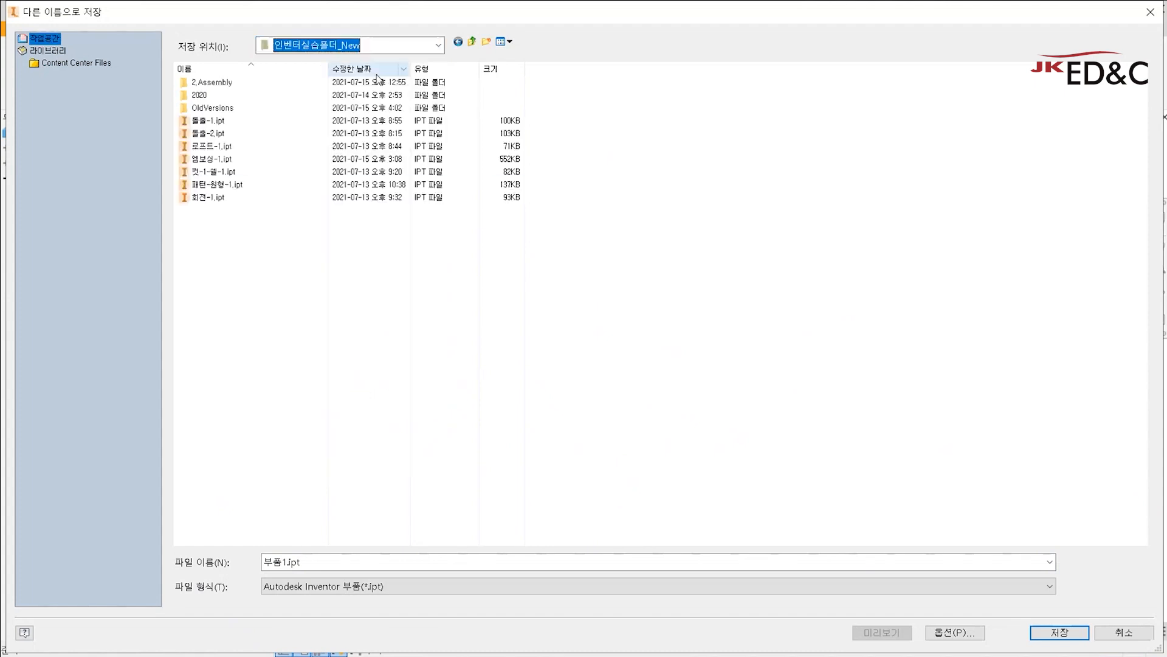
left_click(334, 319)
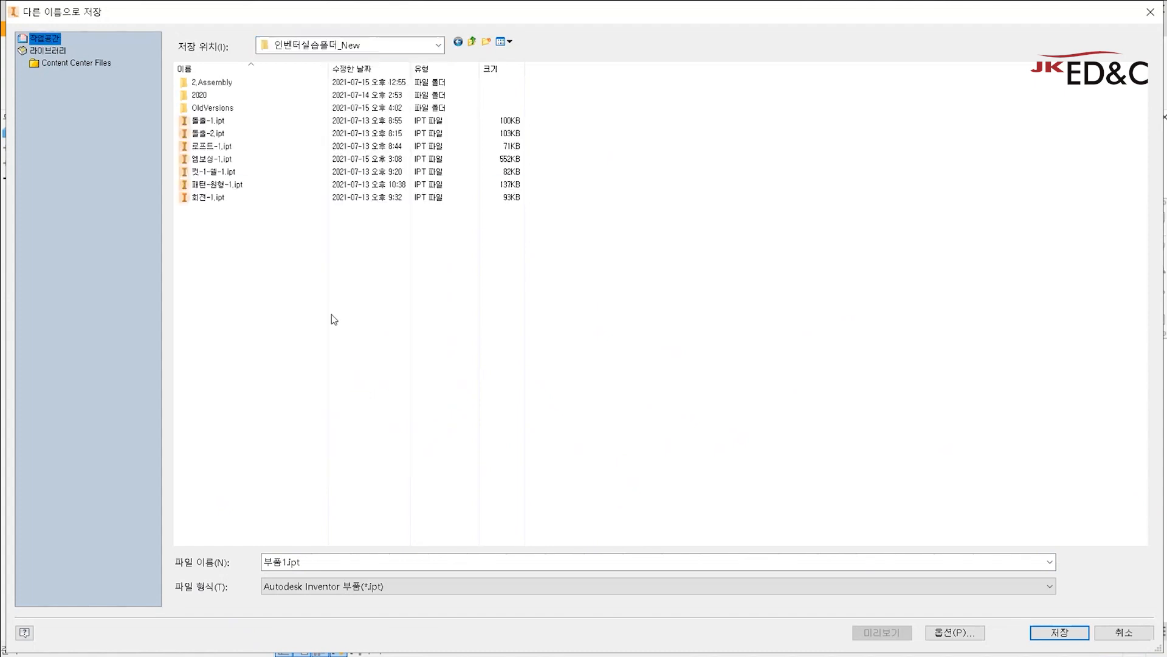
Step: Name the part file 프레임 골격 and save it in the Autodesk Inventor part format
left_click(391, 562)
key("BackSpace")
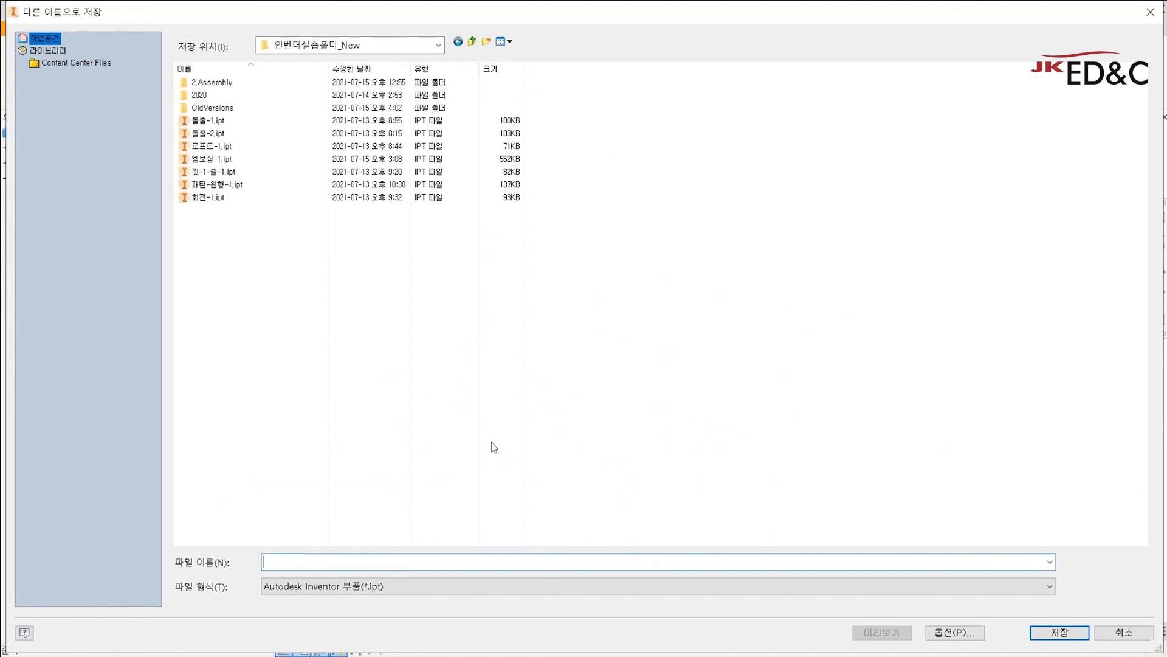
type("프레임 골격")
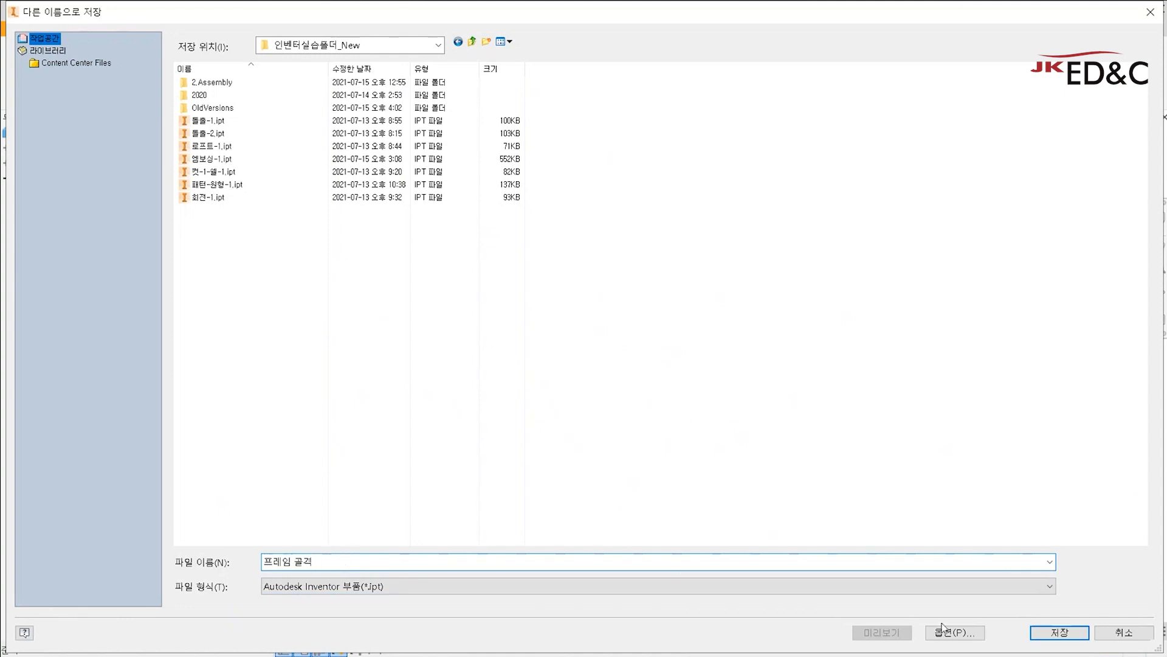
left_click(1069, 636)
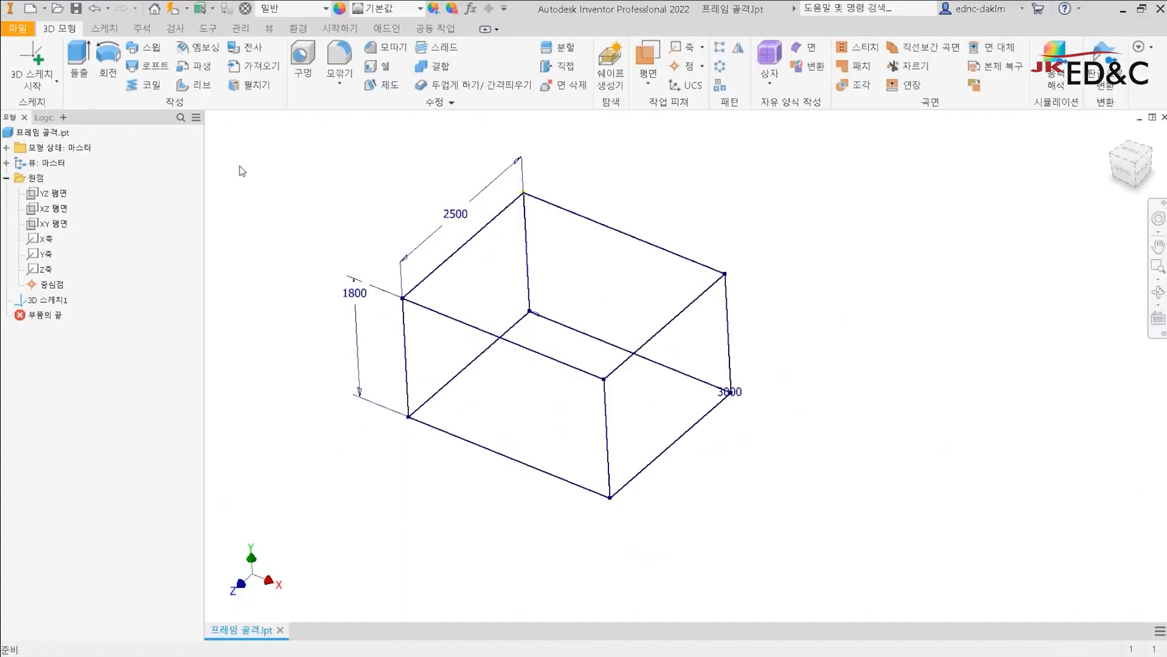
Step: Close the skeleton part and create a new assembly from the Standard.iam template
left_click_drag(254, 148, 793, 520)
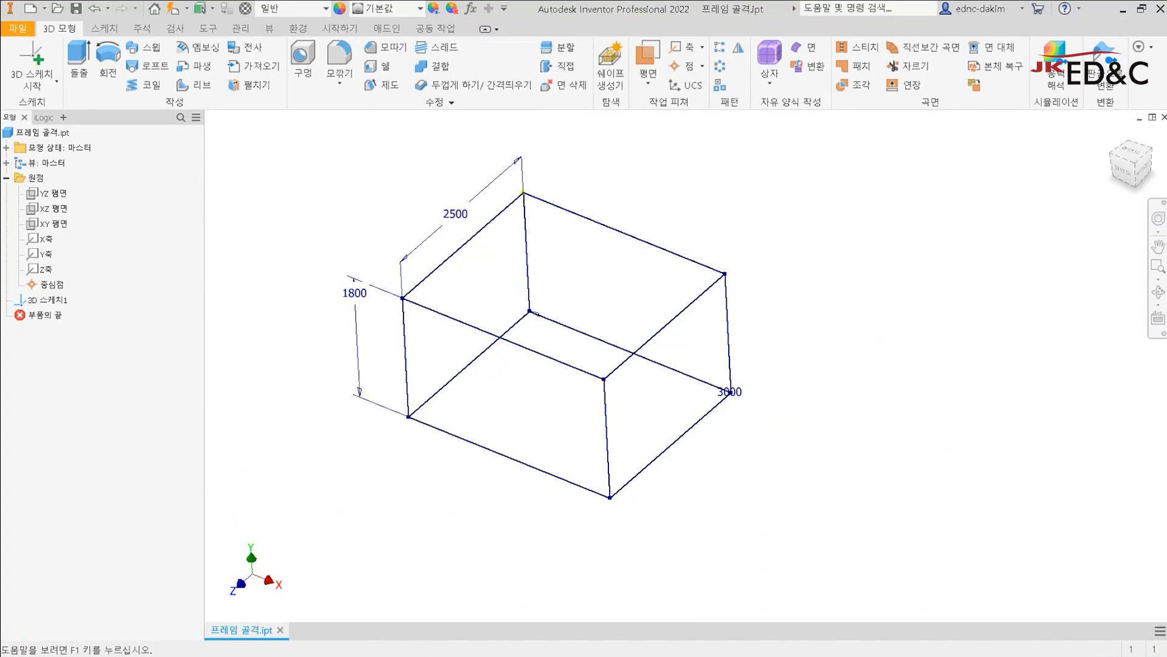
left_click(1163, 116)
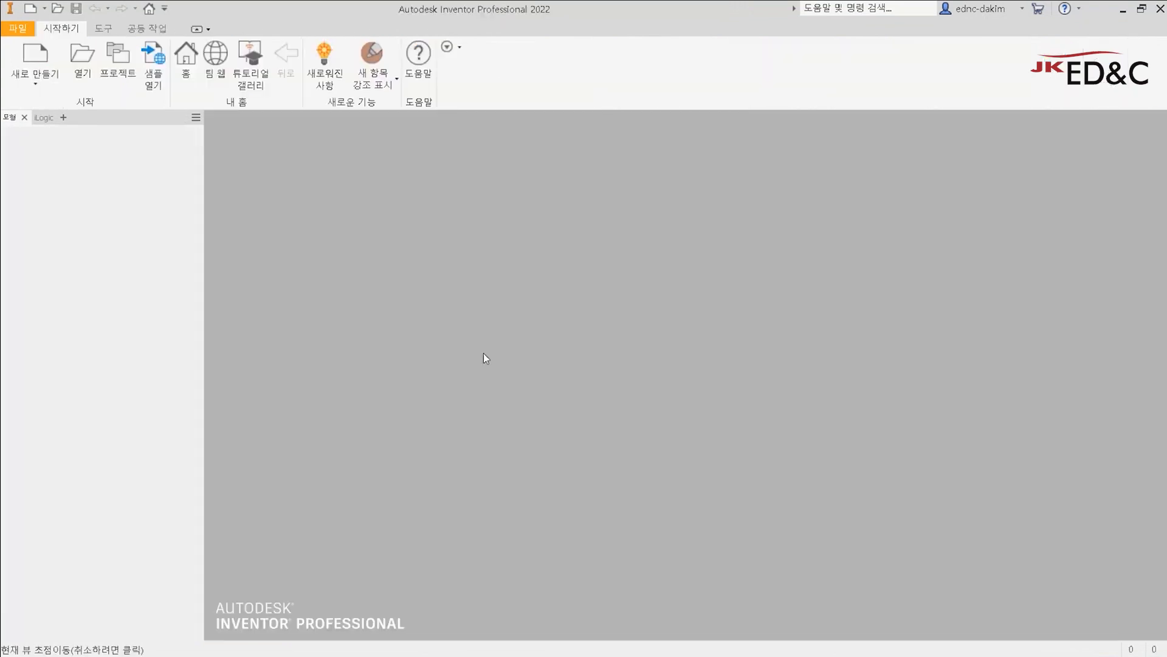
left_click(34, 58)
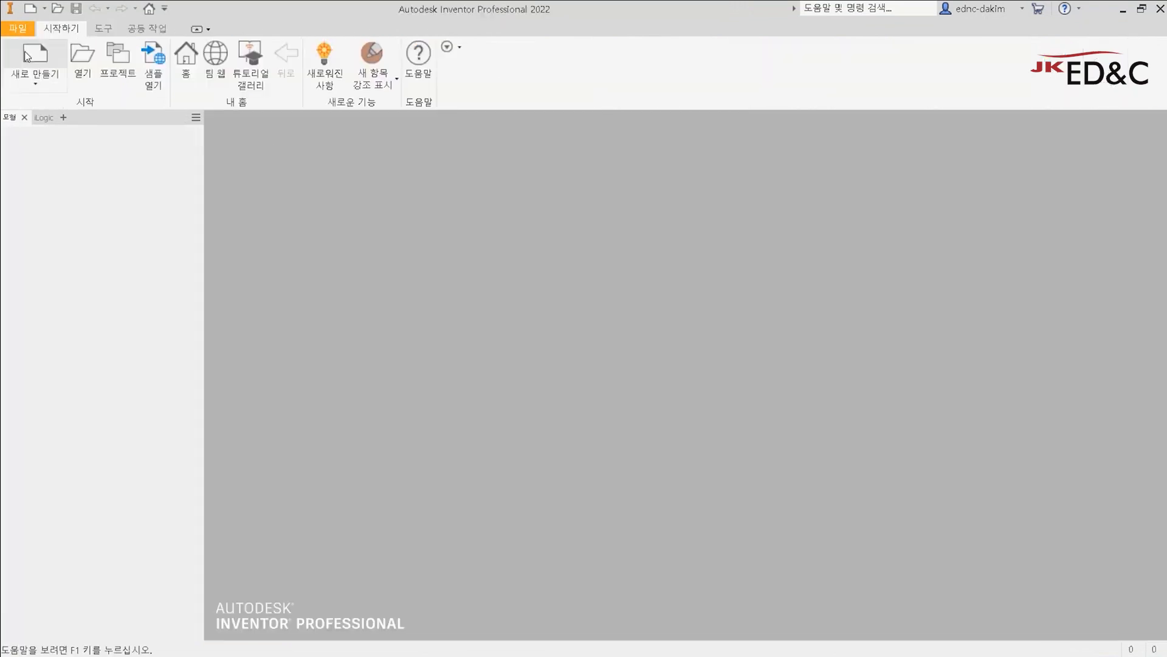
left_click(535, 246)
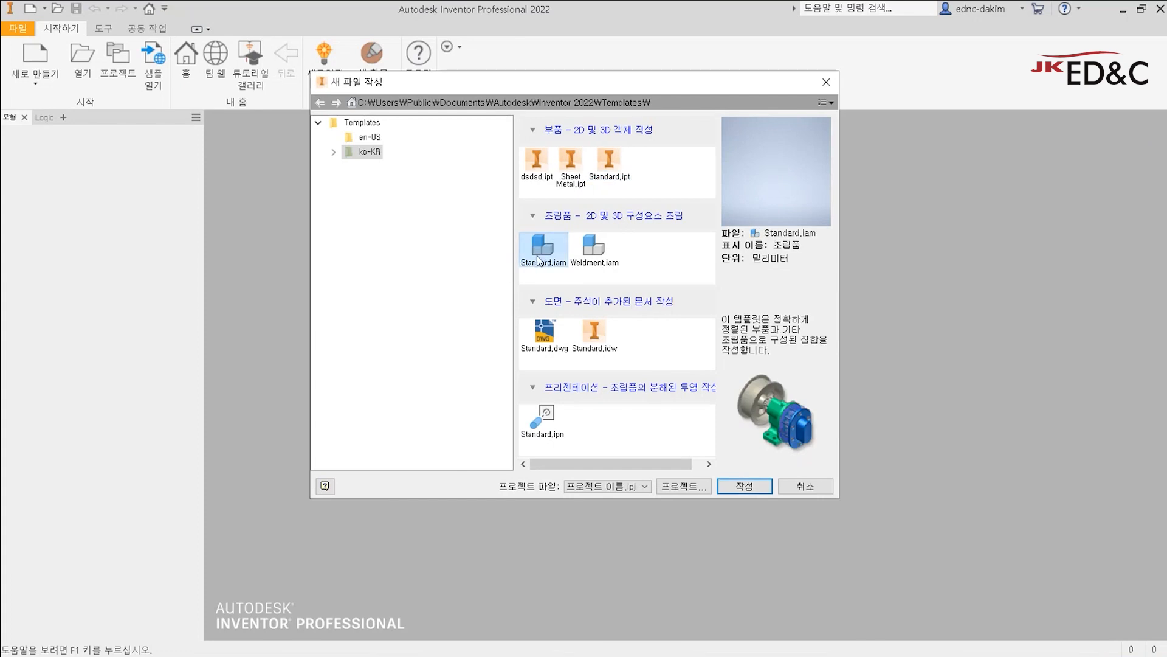
double_click(535, 245)
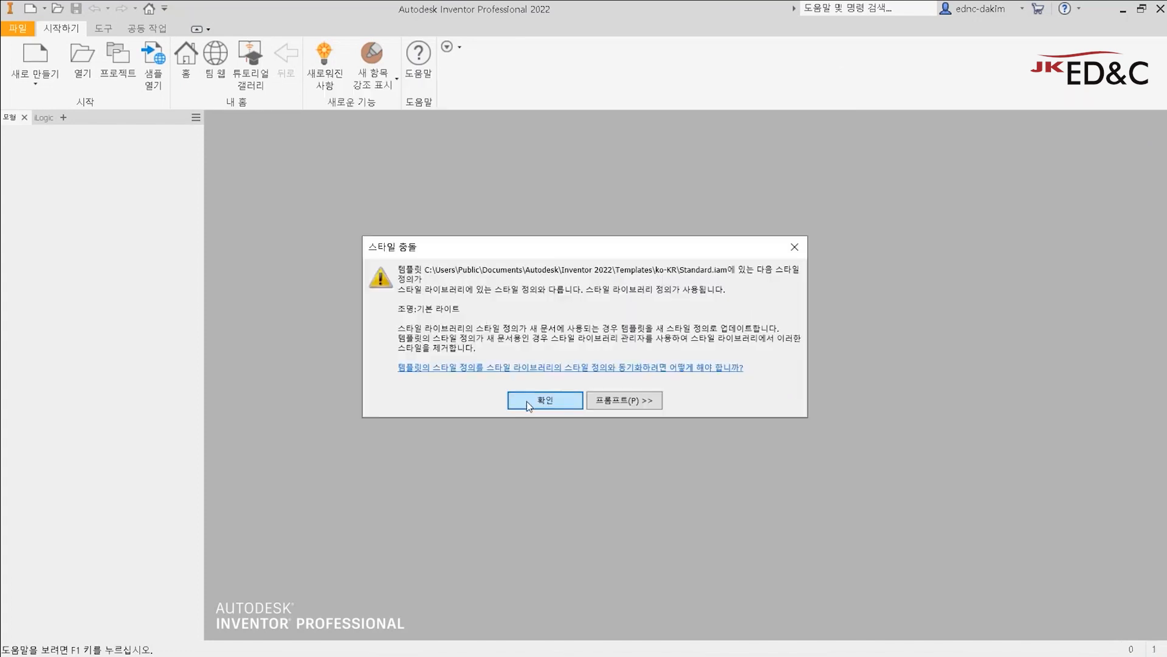
left_click(528, 401)
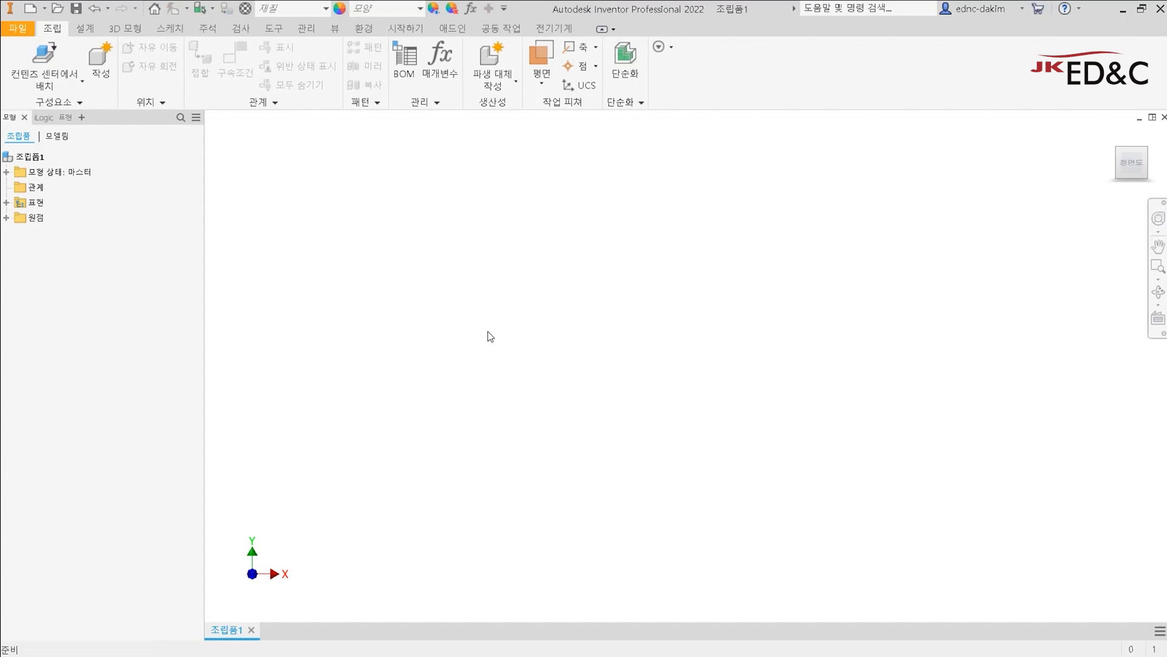
Step: Choose 프레임 골격.ipt from the 인벤터실습폴더_New folder as the component to place in the assembly
left_click_drag(325, 206, 735, 445)
left_click(56, 90)
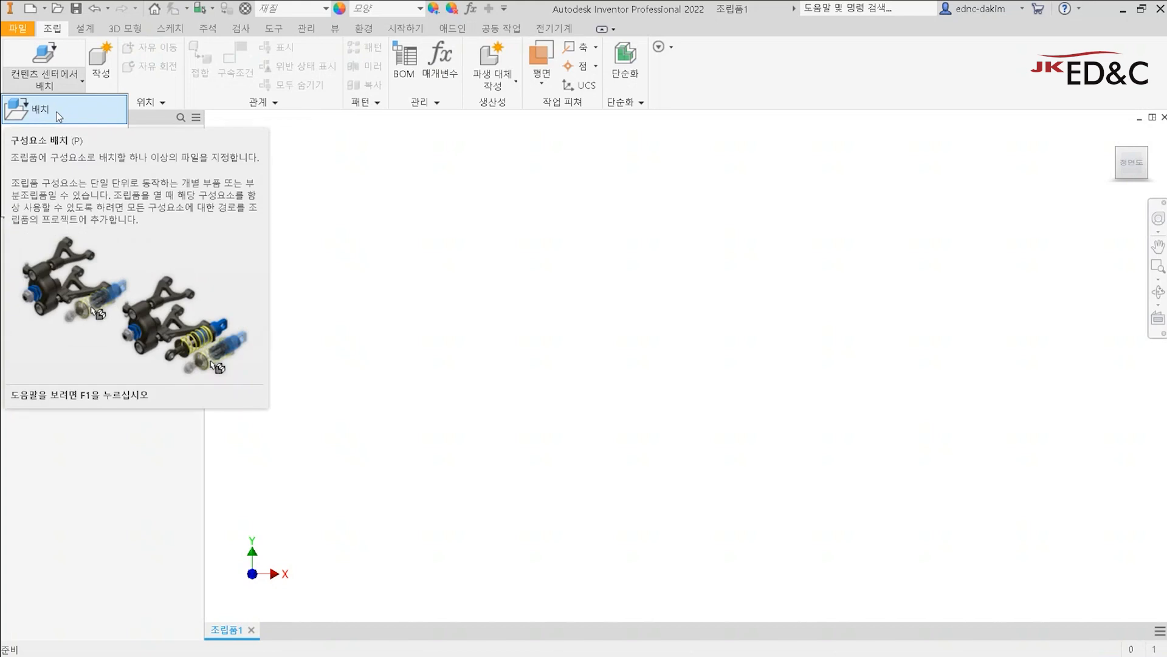
left_click(59, 114)
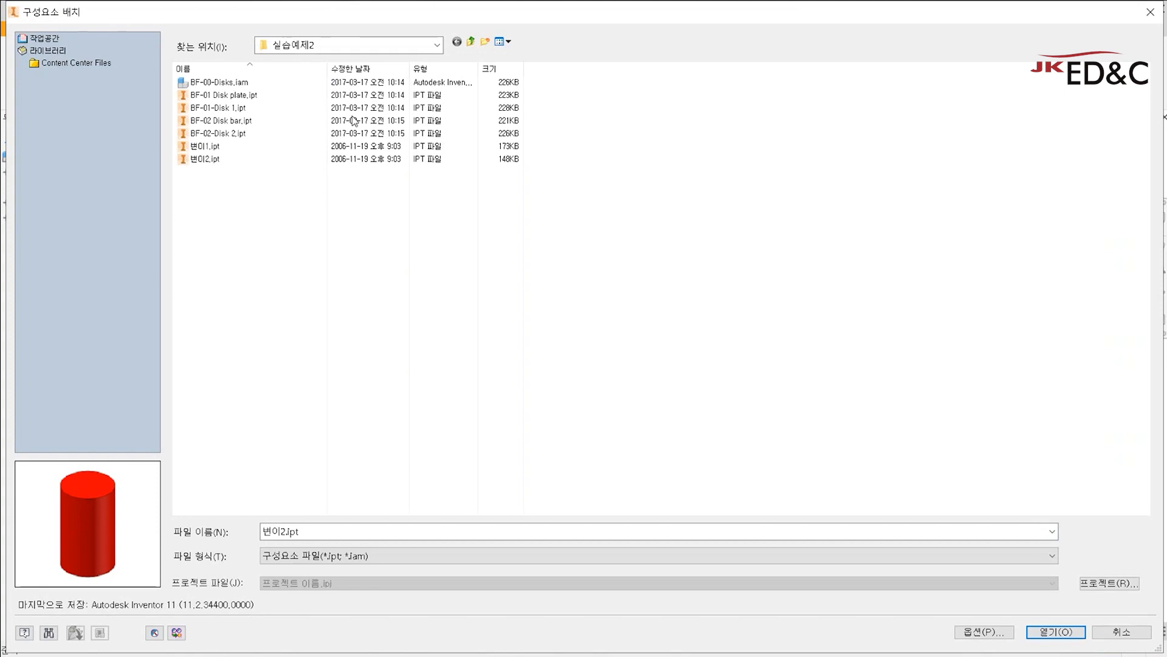
left_click(385, 52)
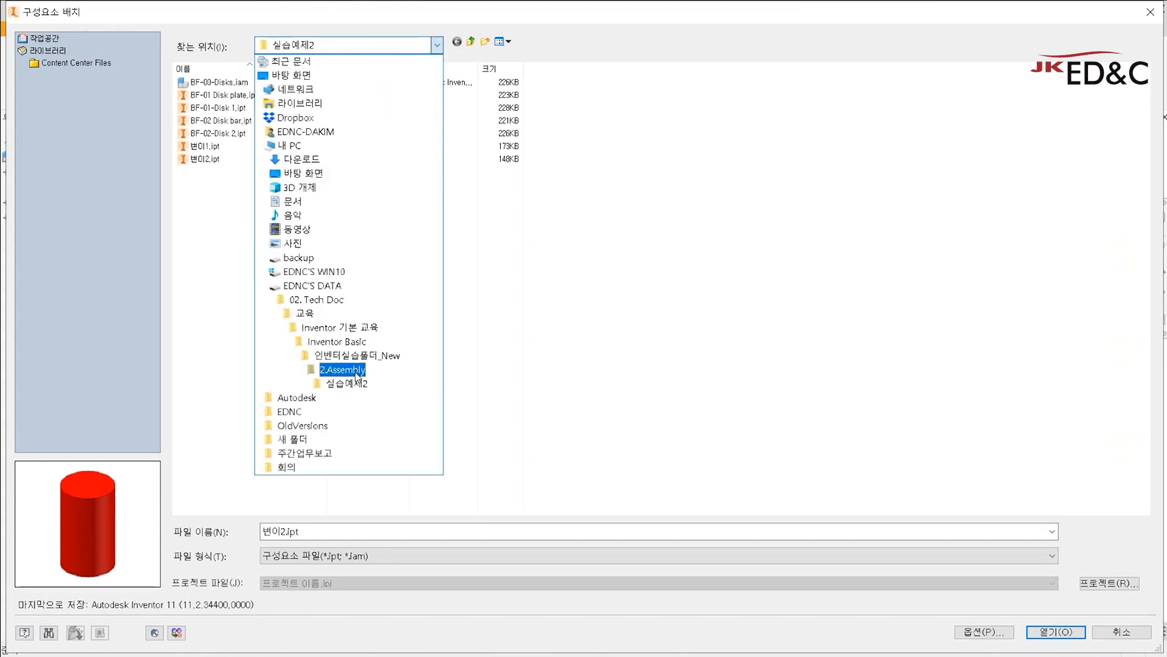
left_click(368, 357)
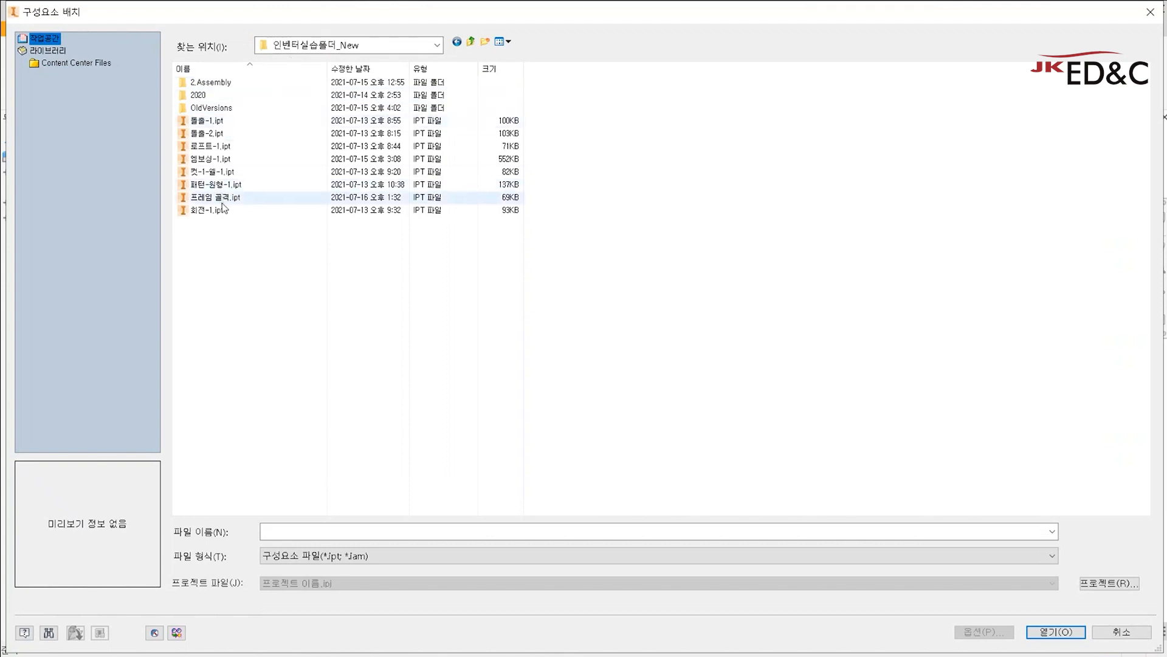
left_click(219, 198)
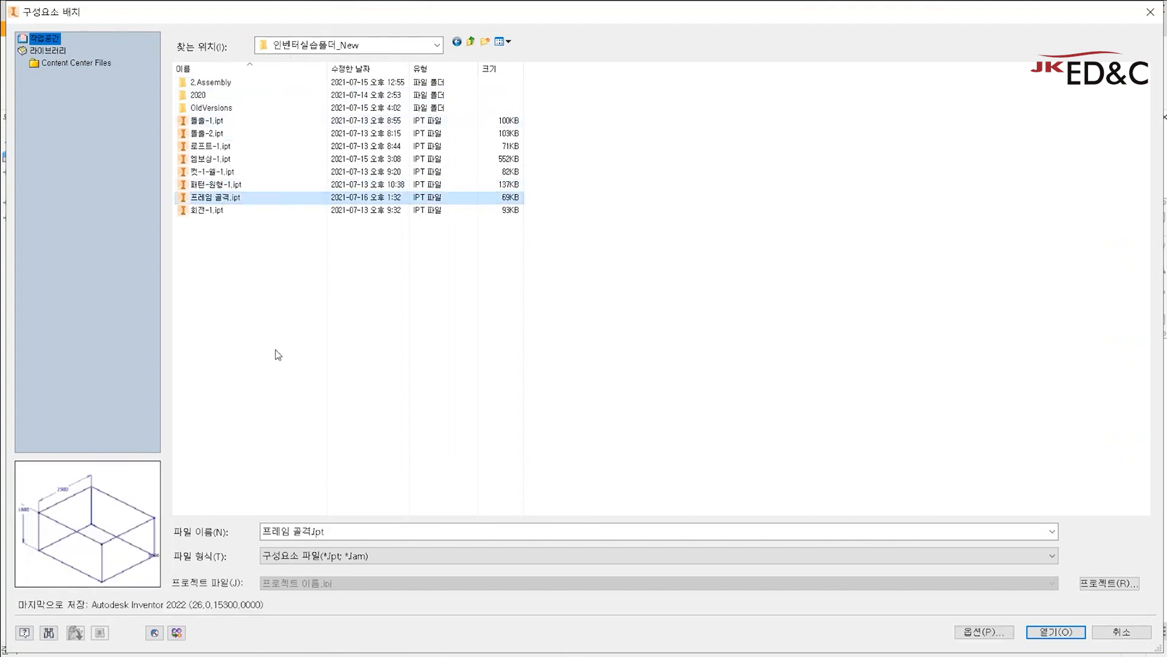
left_click(1057, 631)
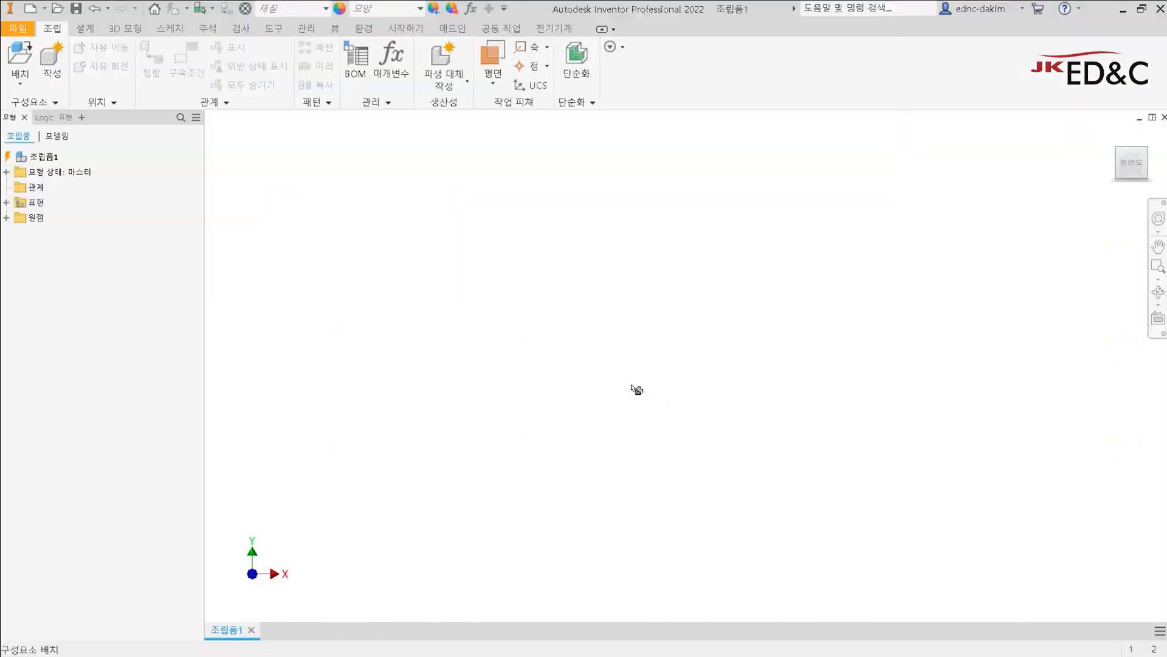
Step: Place the skeleton component in the assembly, grounded at the origin
left_click(687, 389)
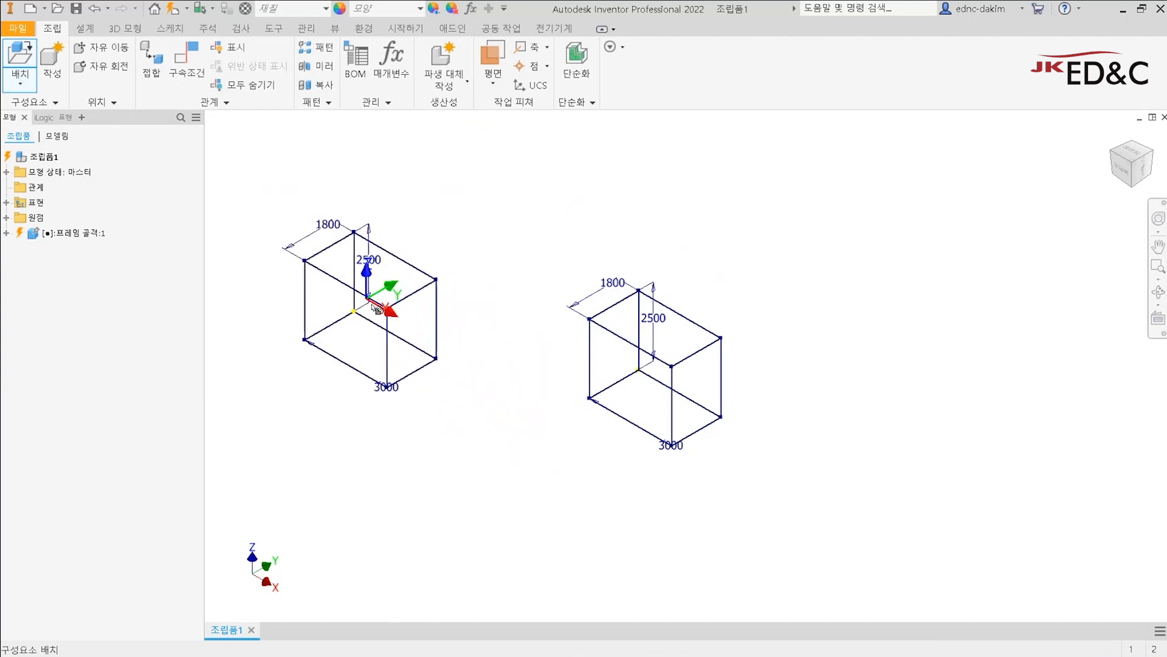
right_click(390, 315)
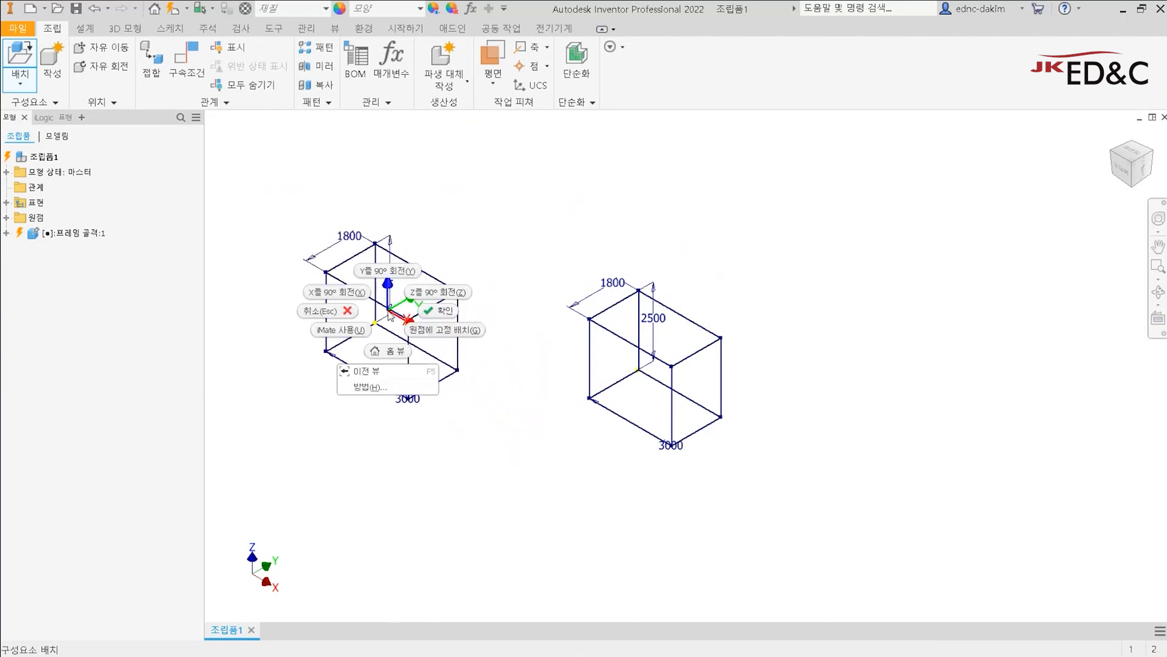
left_click(428, 334)
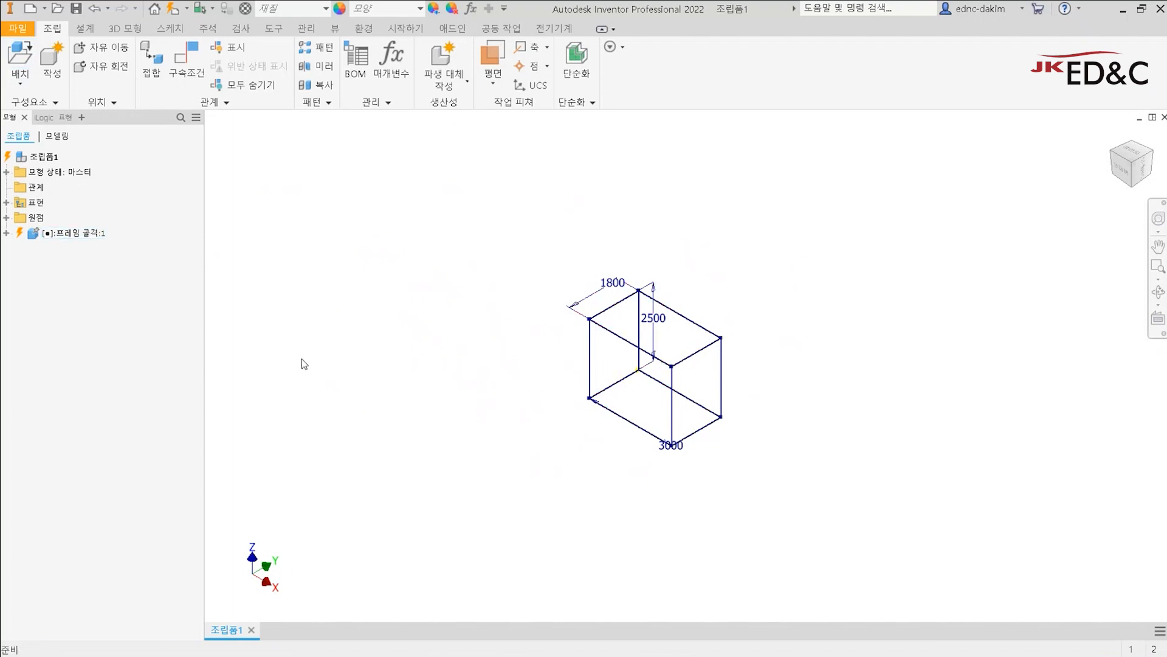
Step: Check the skeleton component's origin centre point against the assembly's own origin centre point
left_click(7, 233)
left_click(19, 263)
left_click(64, 369)
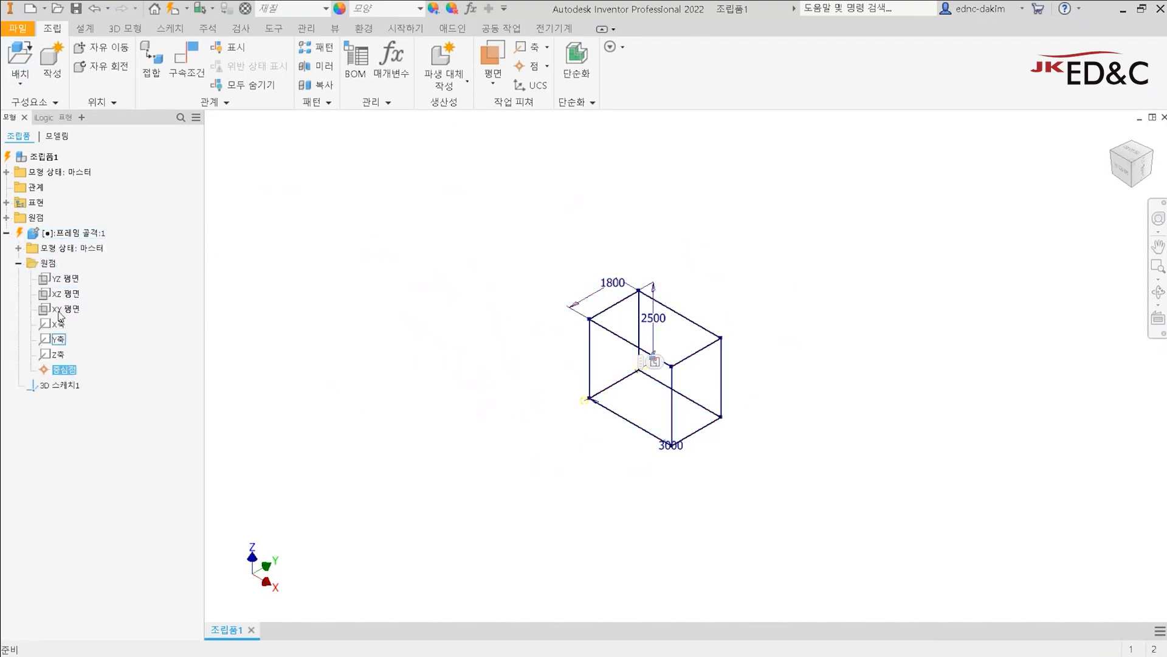
left_click(6, 217)
left_click(53, 324)
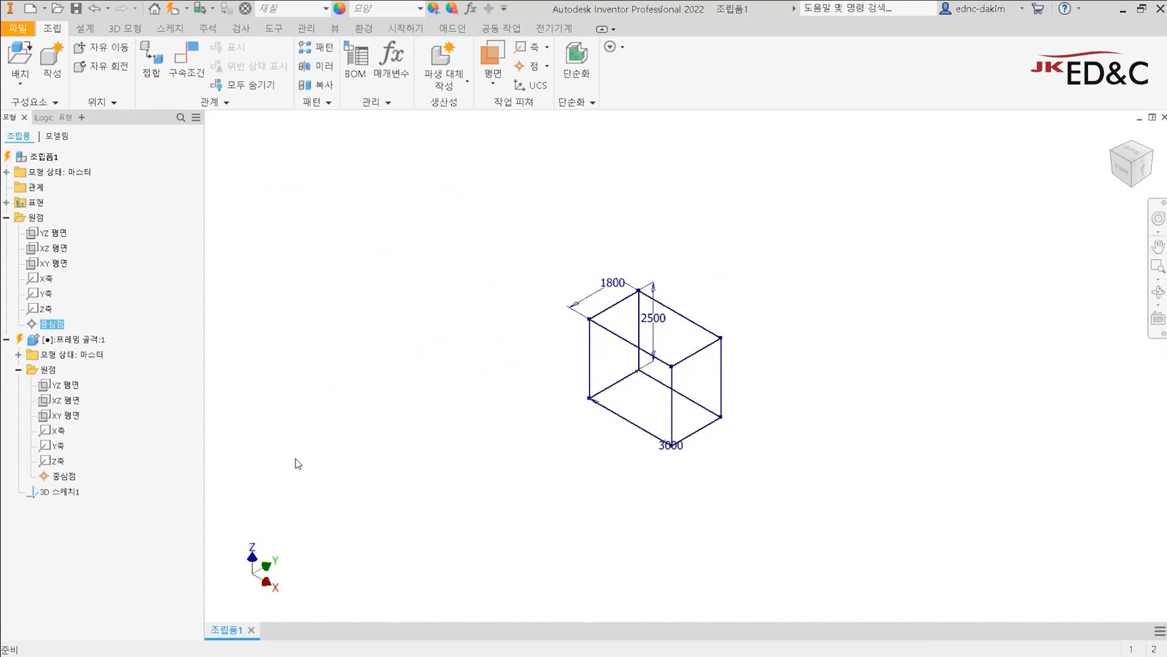
left_click(428, 339)
Step: Save the assembly under the name 프레임-1 in the 인벤터실습폴더_New folder
left_click(86, 29)
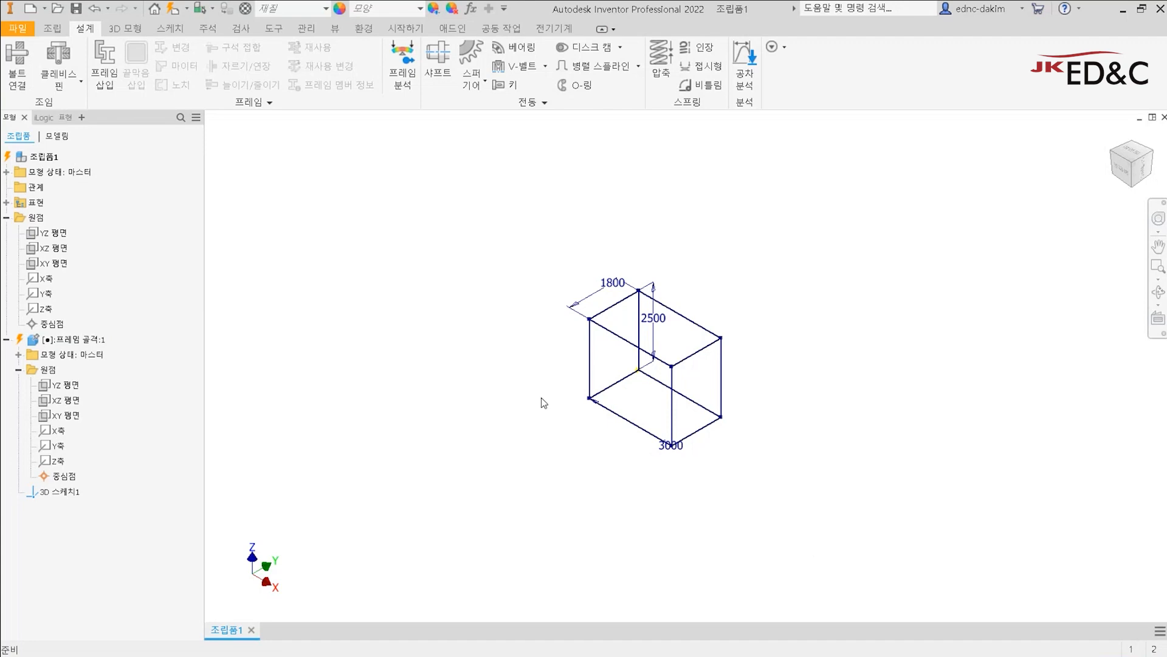
key("ctrl+s")
left_click(539, 418)
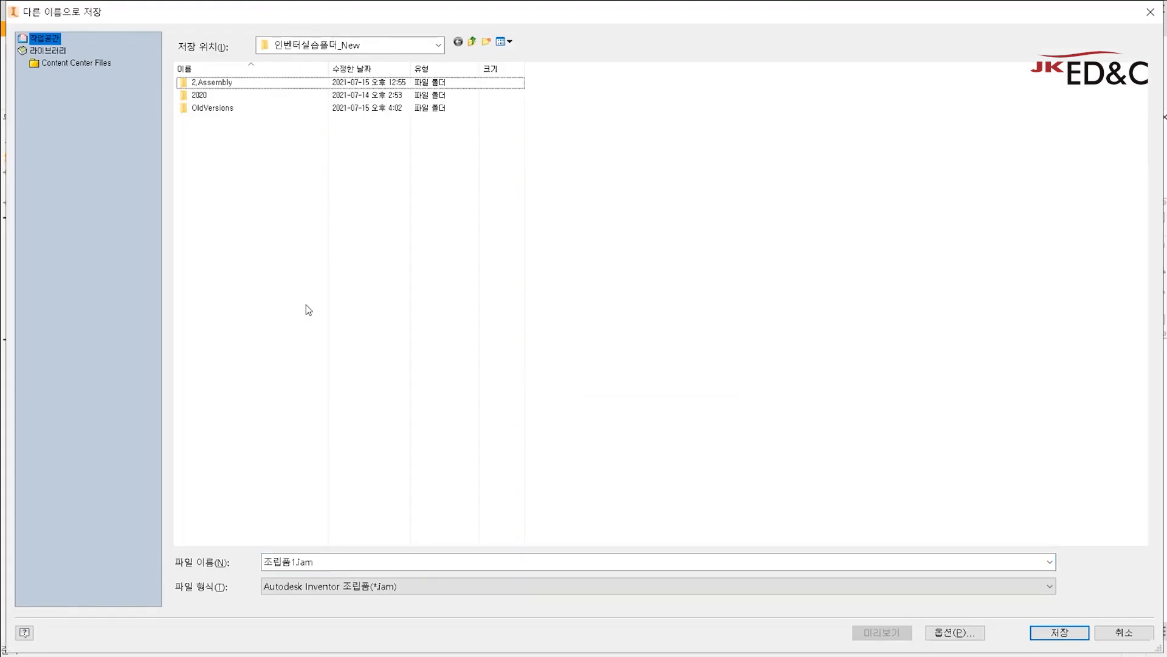
left_click(354, 561)
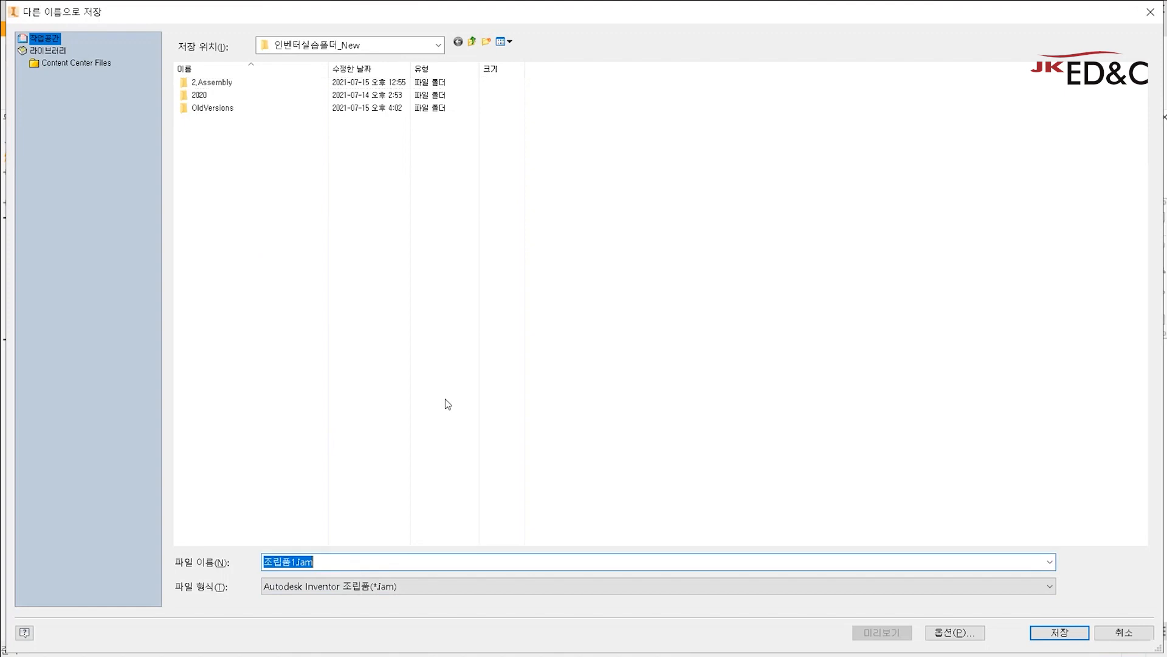
type("프ㄹ")
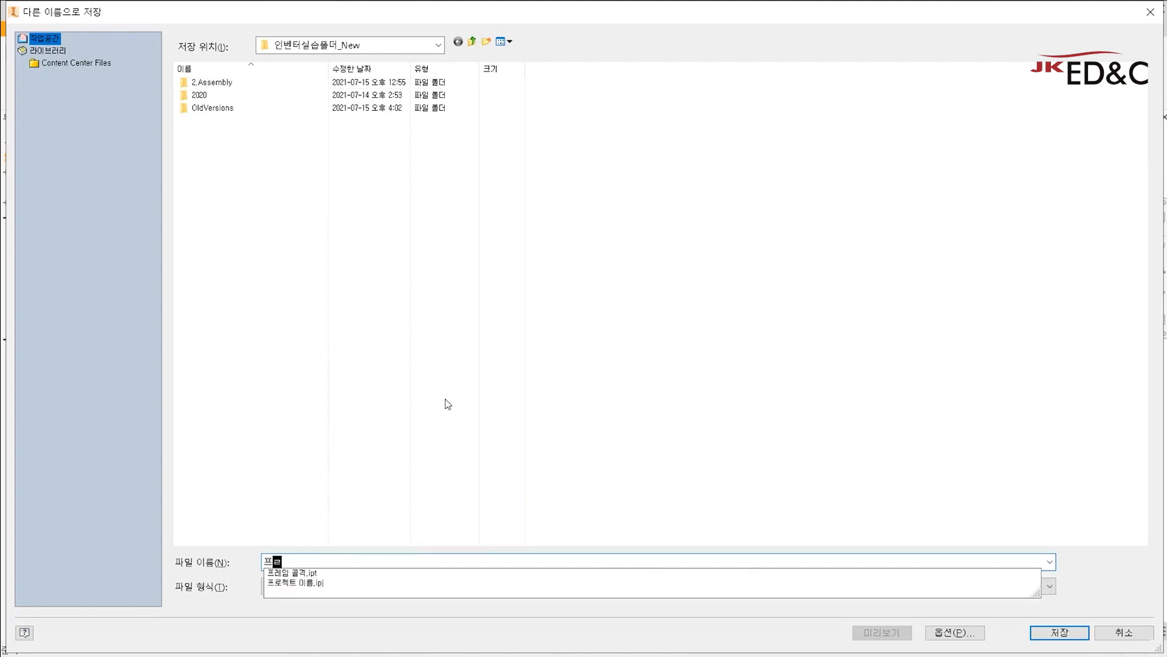
type("레임-1")
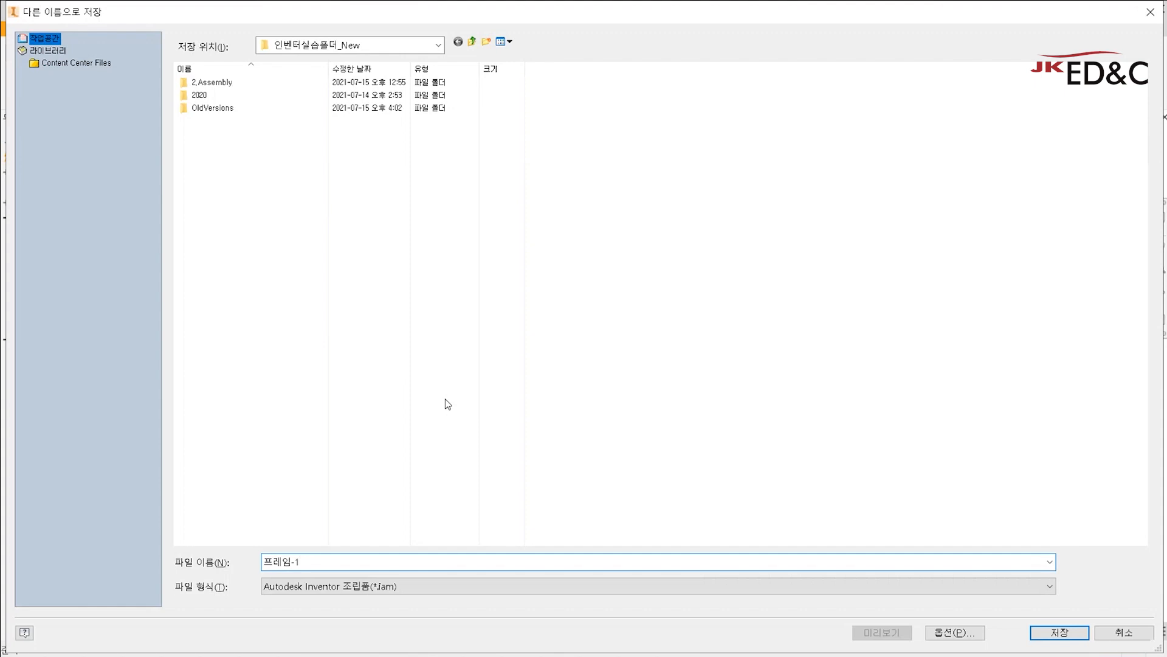
key("Return")
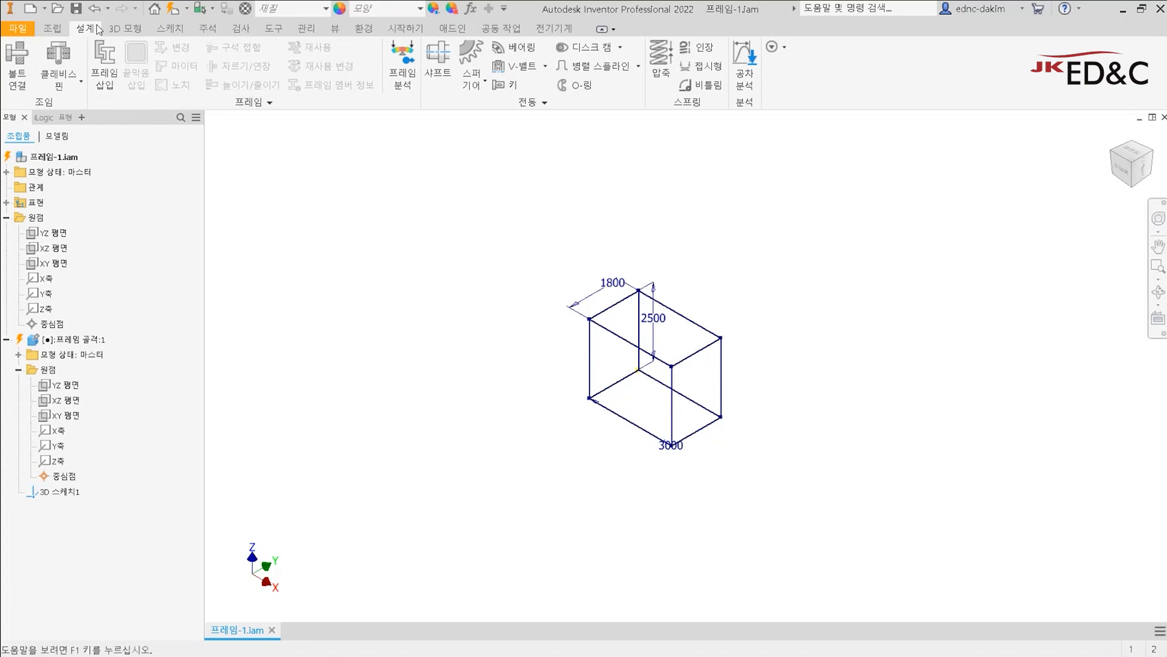
Step: Start Insert Frame, keep the member category 사각형/직사각형 튜브, and check which standards are available for it
left_click(118, 76)
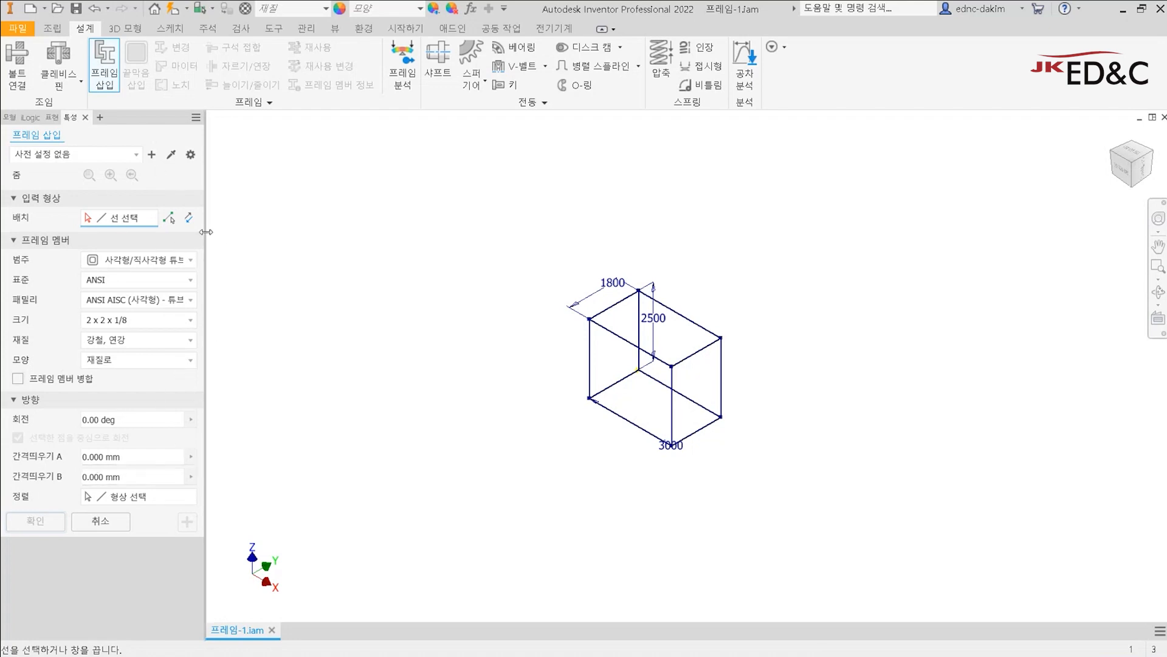
left_click_drag(206, 232, 227, 243)
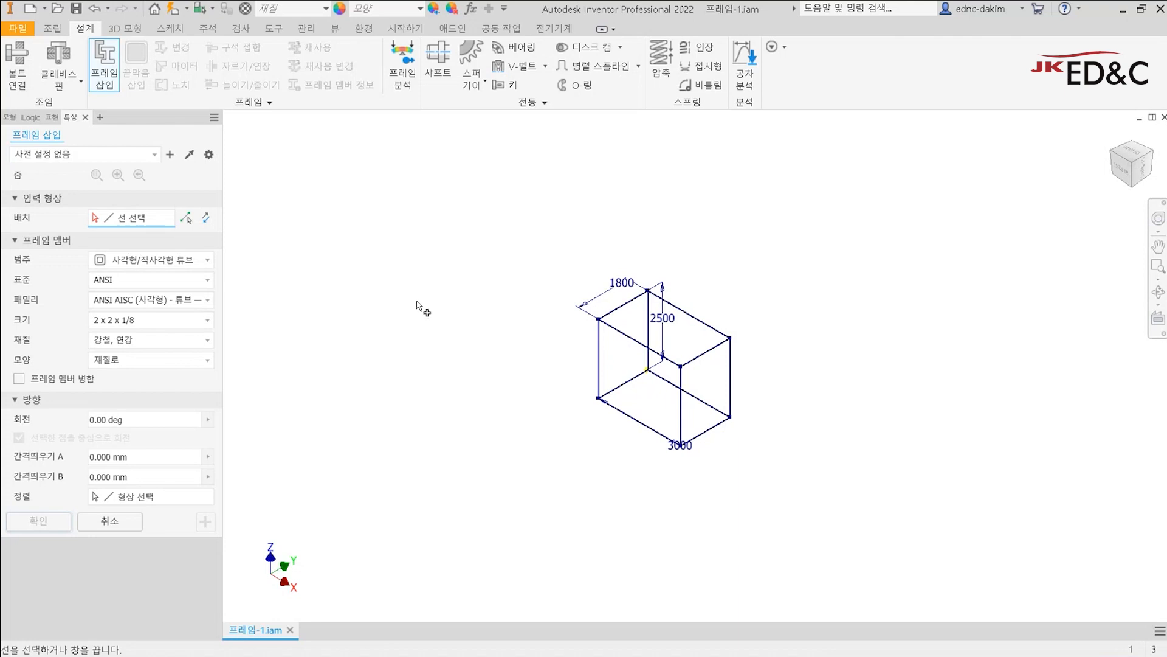
left_click(174, 270)
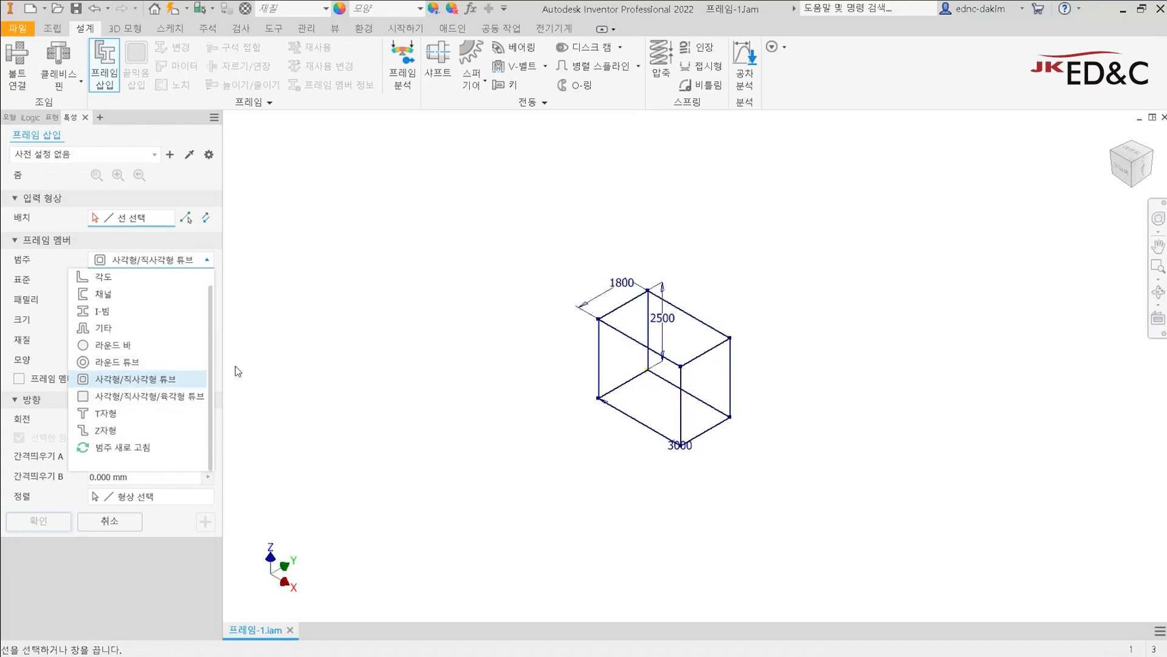
left_click(118, 381)
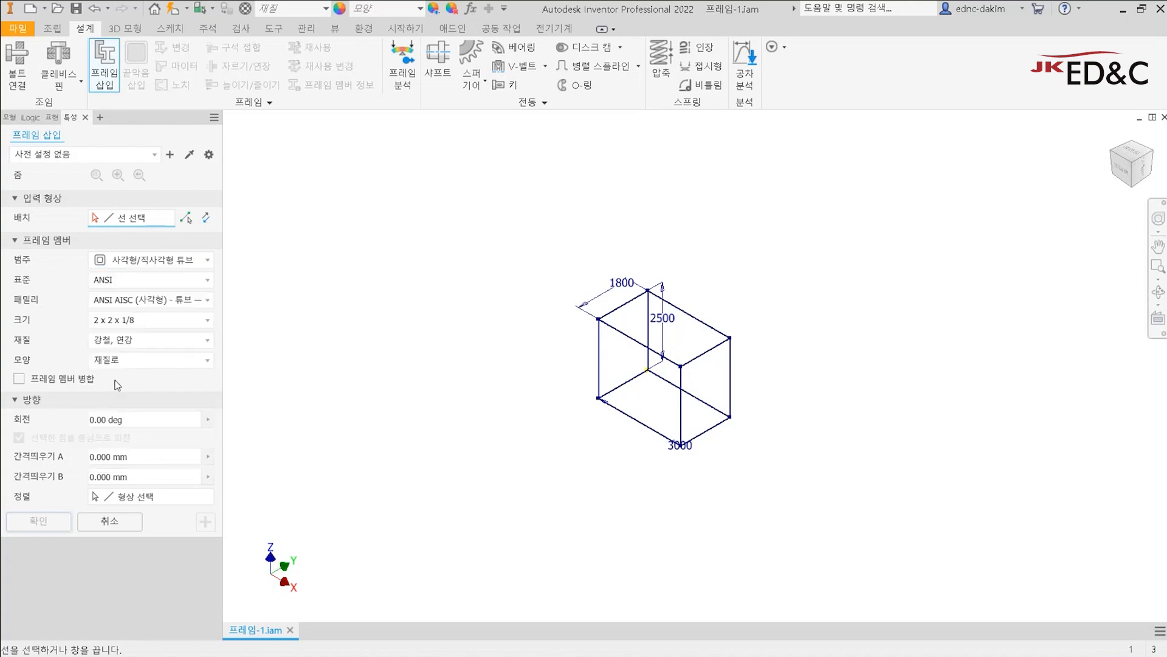
left_click(189, 280)
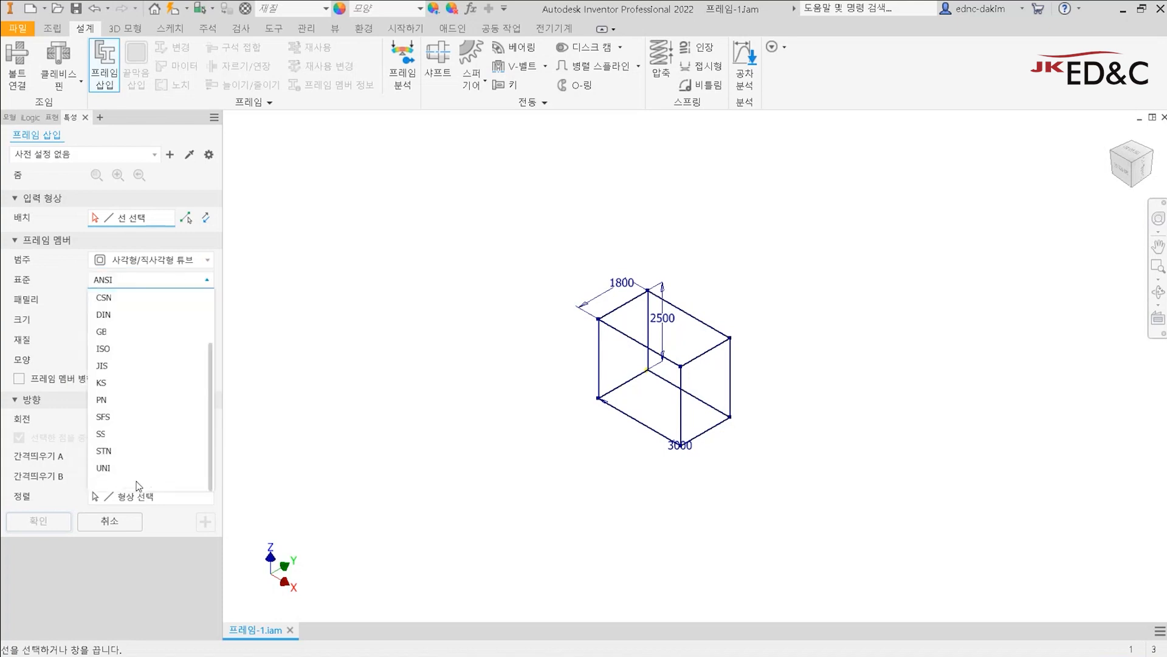
left_click(343, 323)
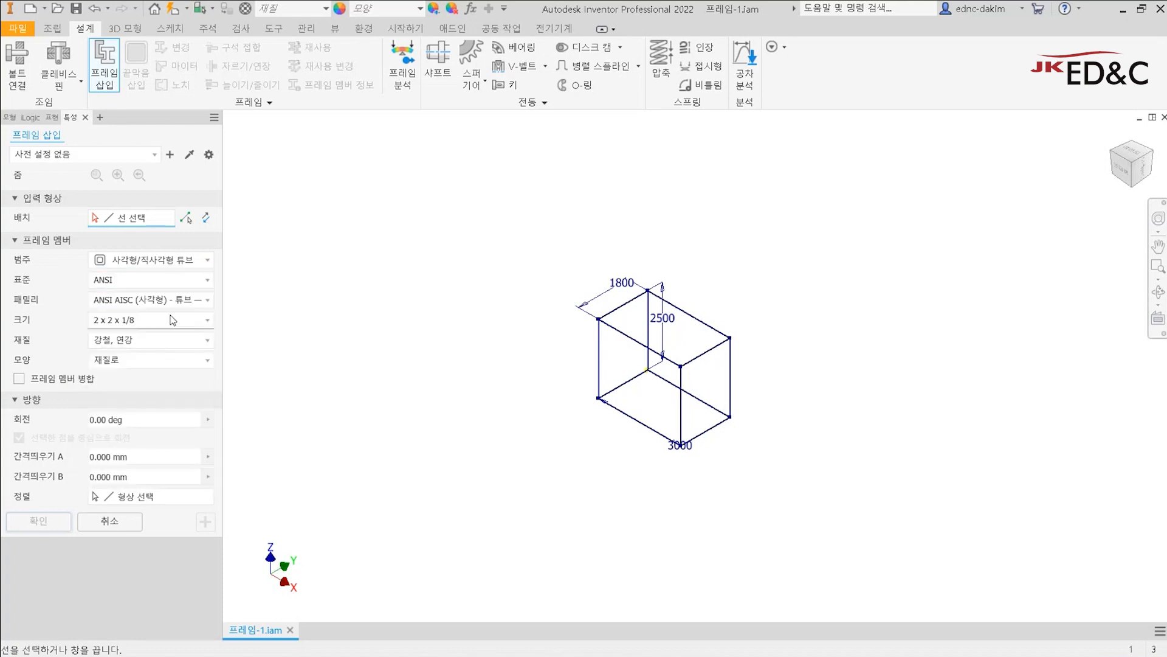
left_click(149, 283)
left_click(149, 284)
Step: Set the member category to 사각형/직사각형/육각형 튜브 and the standard to ISO, keeping the ISO 1035/2 - 1980 family
left_click(152, 261)
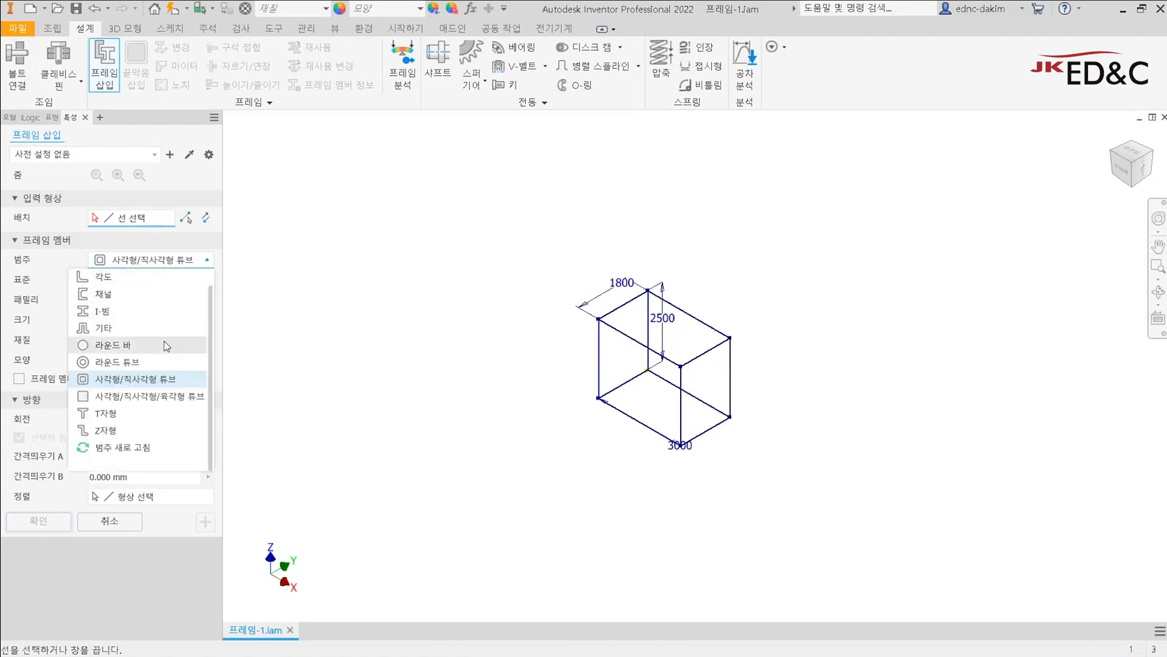
left_click(138, 403)
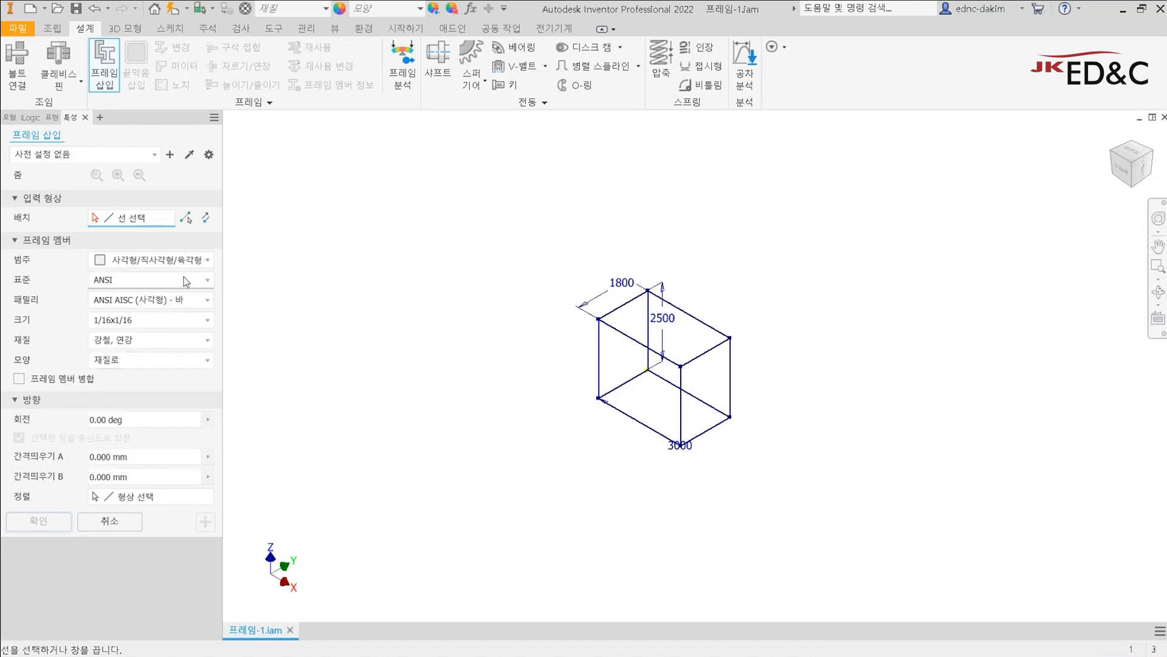
left_click(135, 278)
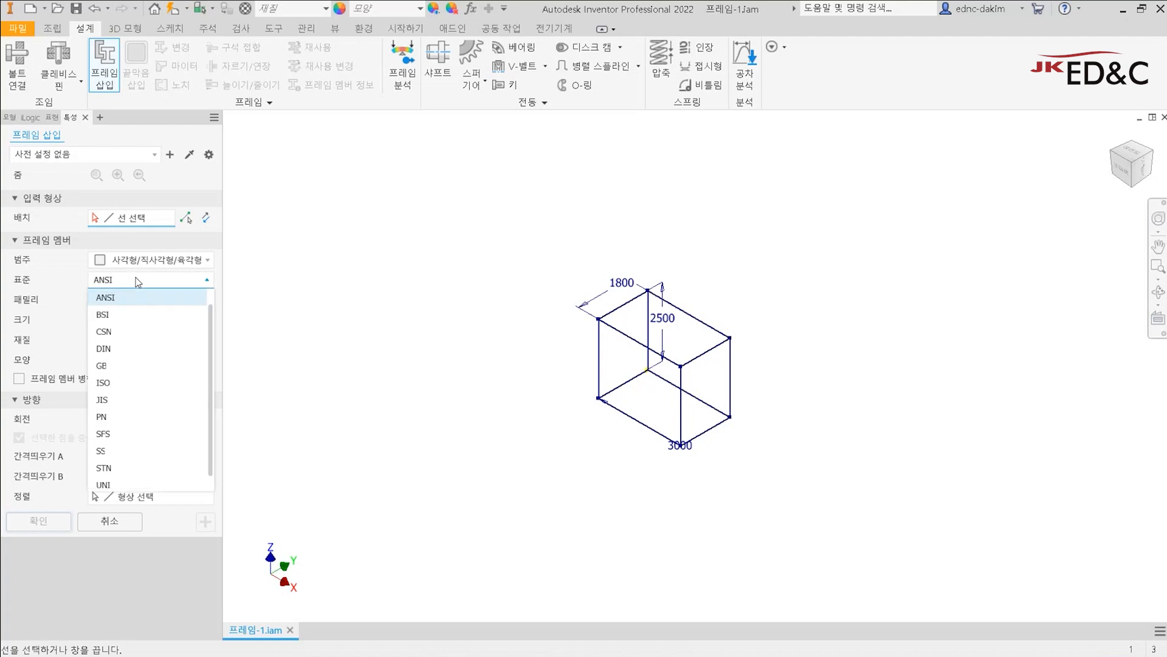
left_click(155, 381)
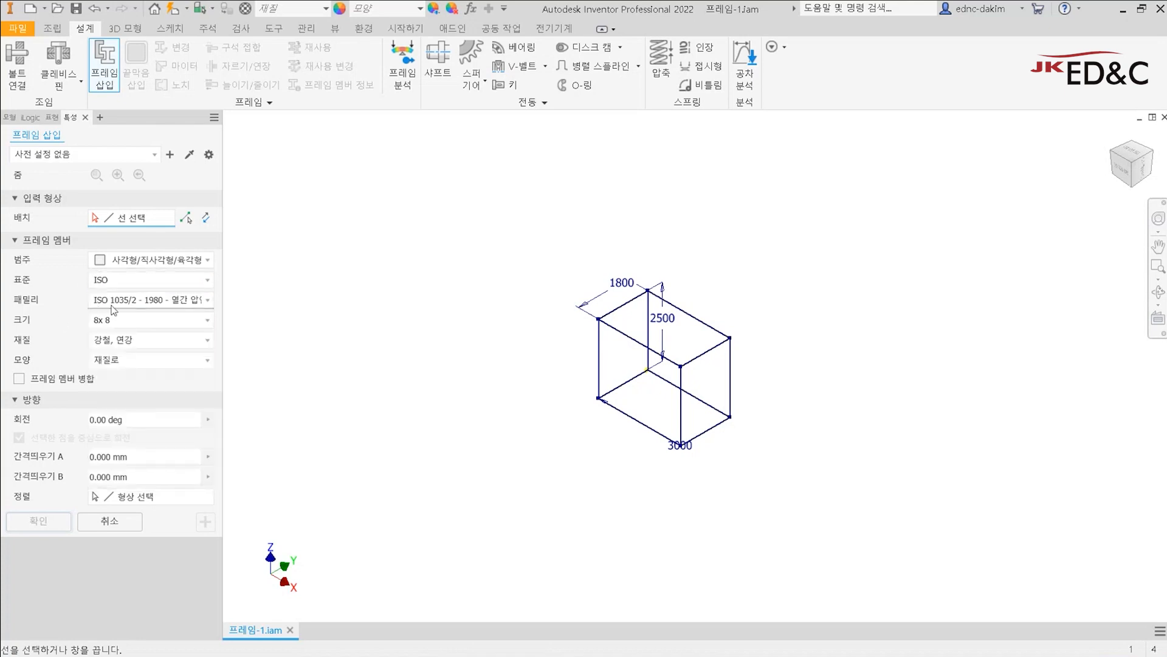
left_click(187, 302)
left_click(187, 304)
left_click(195, 305)
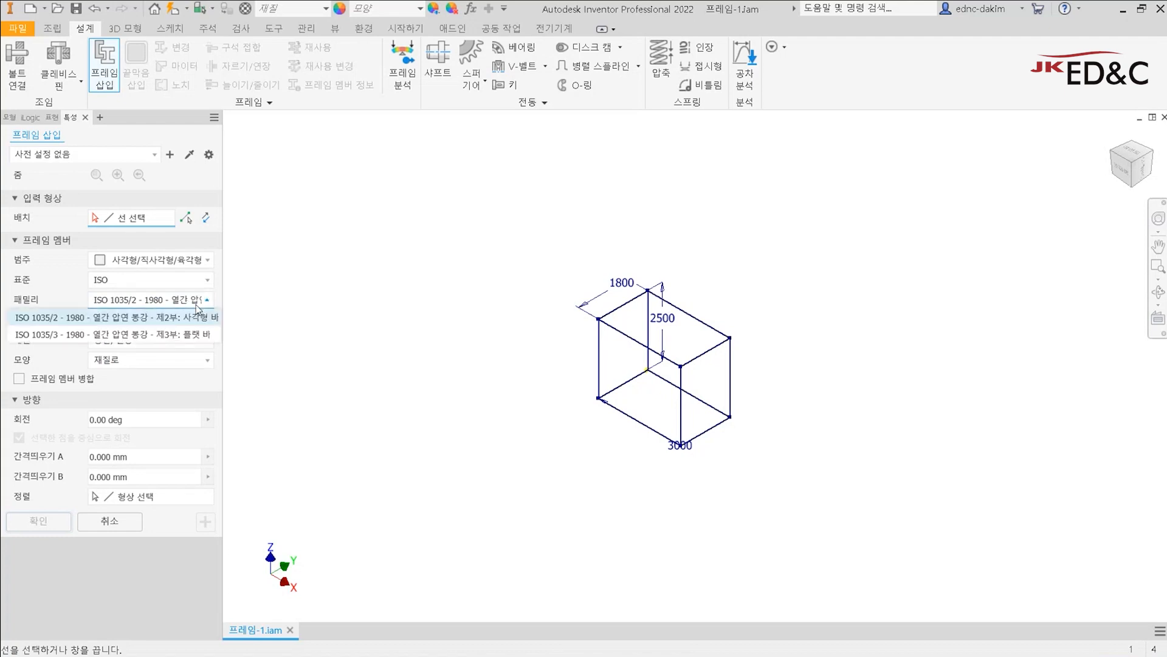
left_click(187, 304)
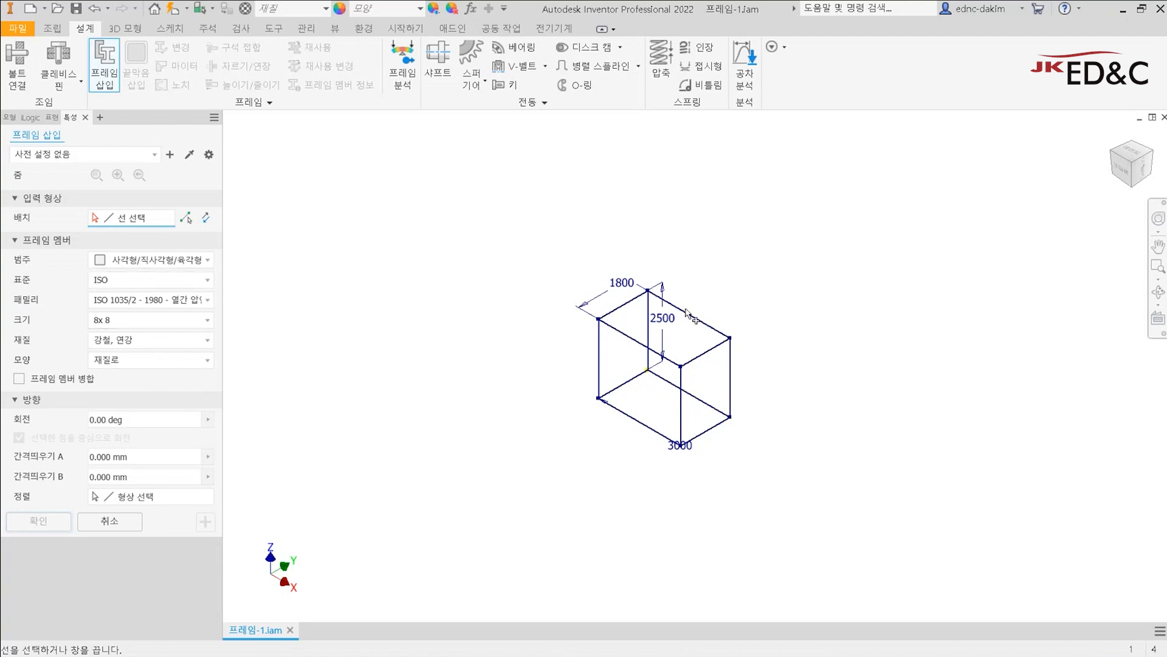
Step: Preview the 8x8 section on the skeleton's 1800 mm top edge and change the member category to 사각형/직사각형 튜브
scroll(632, 309, "up", 10)
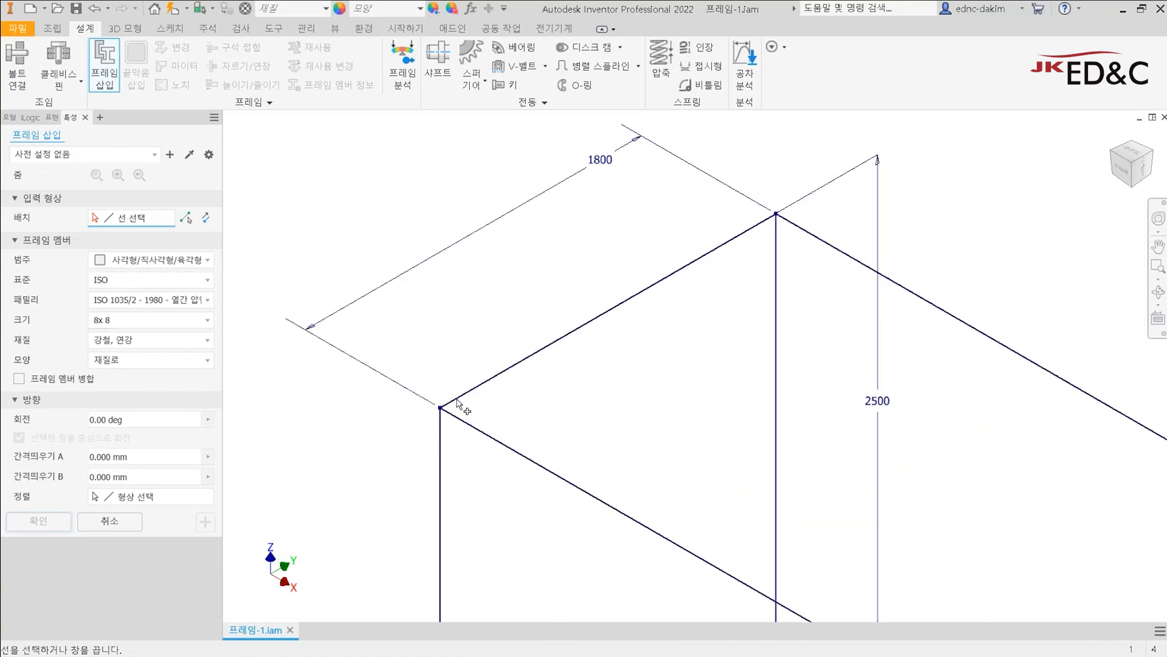
scroll(462, 401, "up", 6)
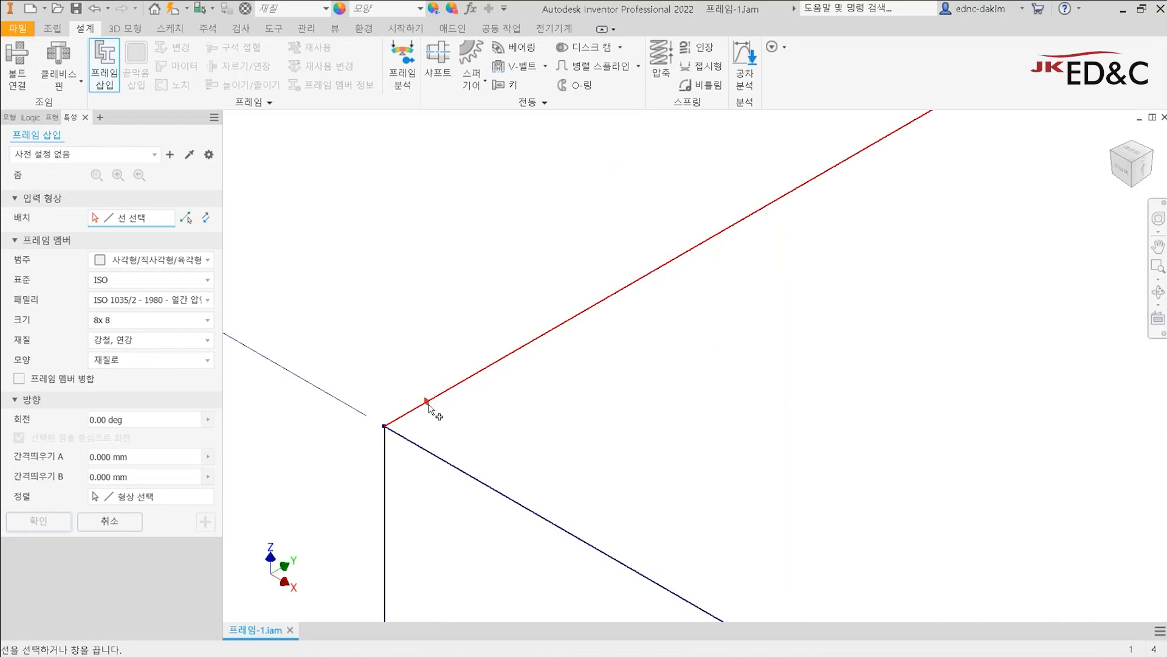
scroll(426, 400, "up", 2)
scroll(426, 400, "down", 4)
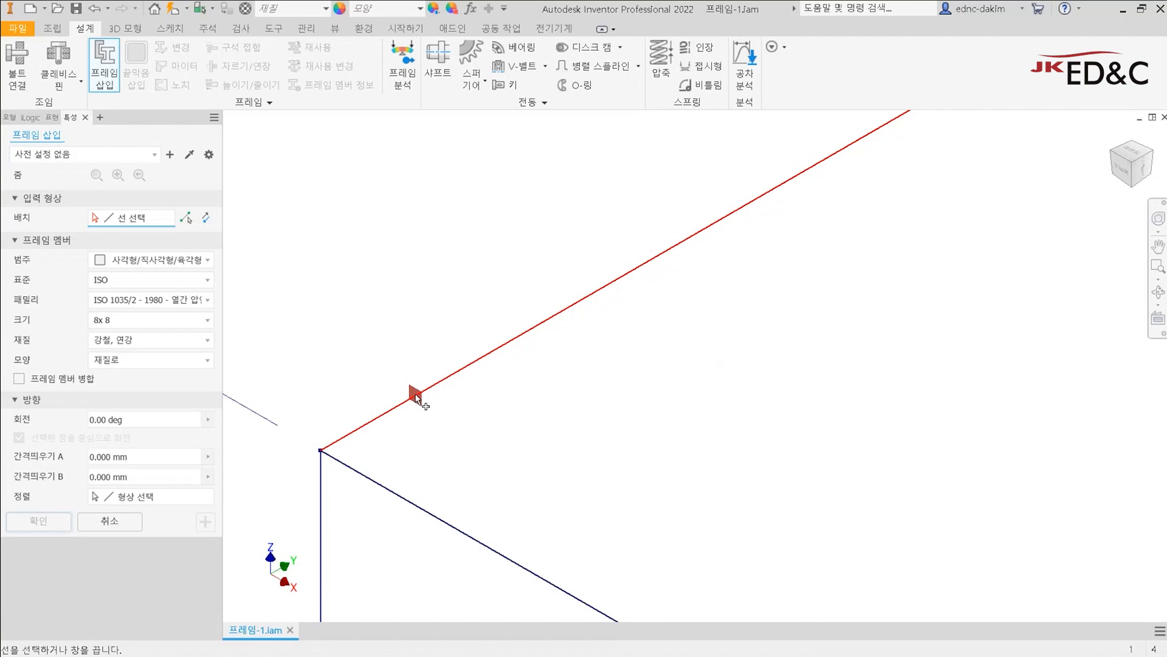
left_click(189, 268)
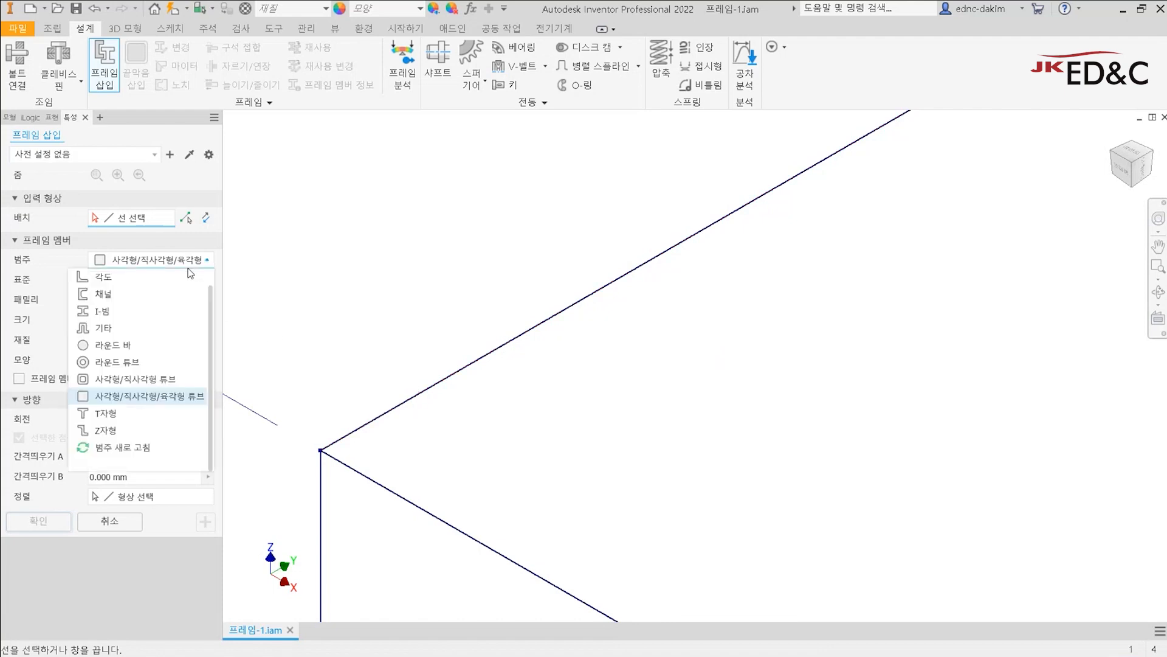
left_click(182, 377)
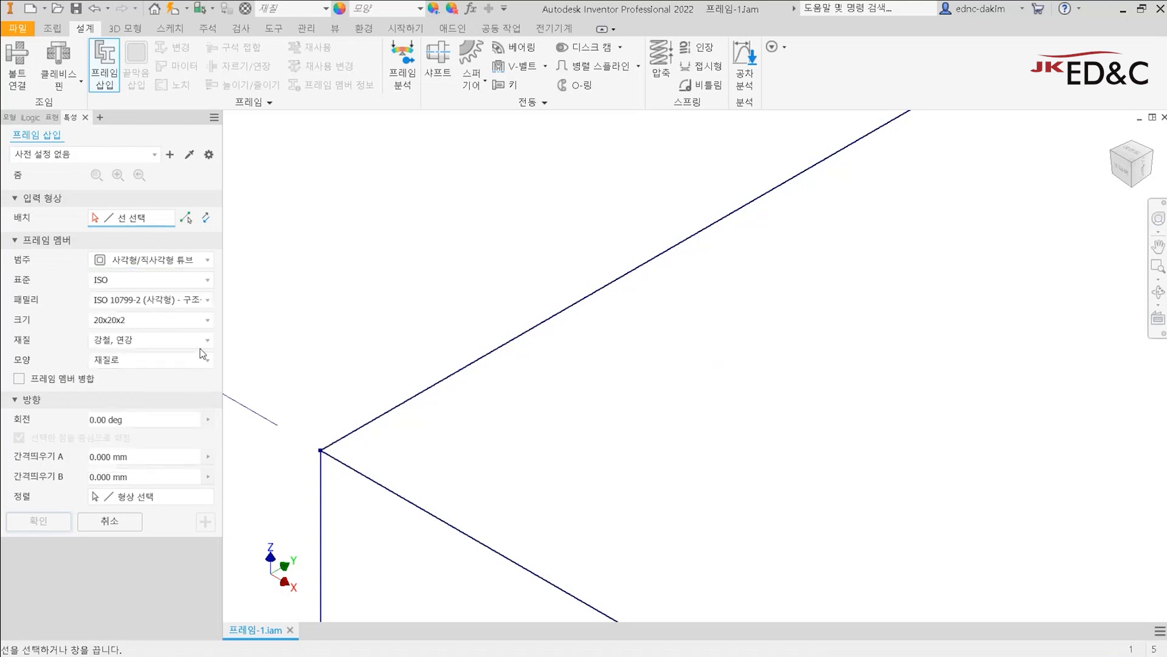
Step: Set the frame member size to 100x100x5
left_click(165, 321)
scroll(145, 420, "down", 15)
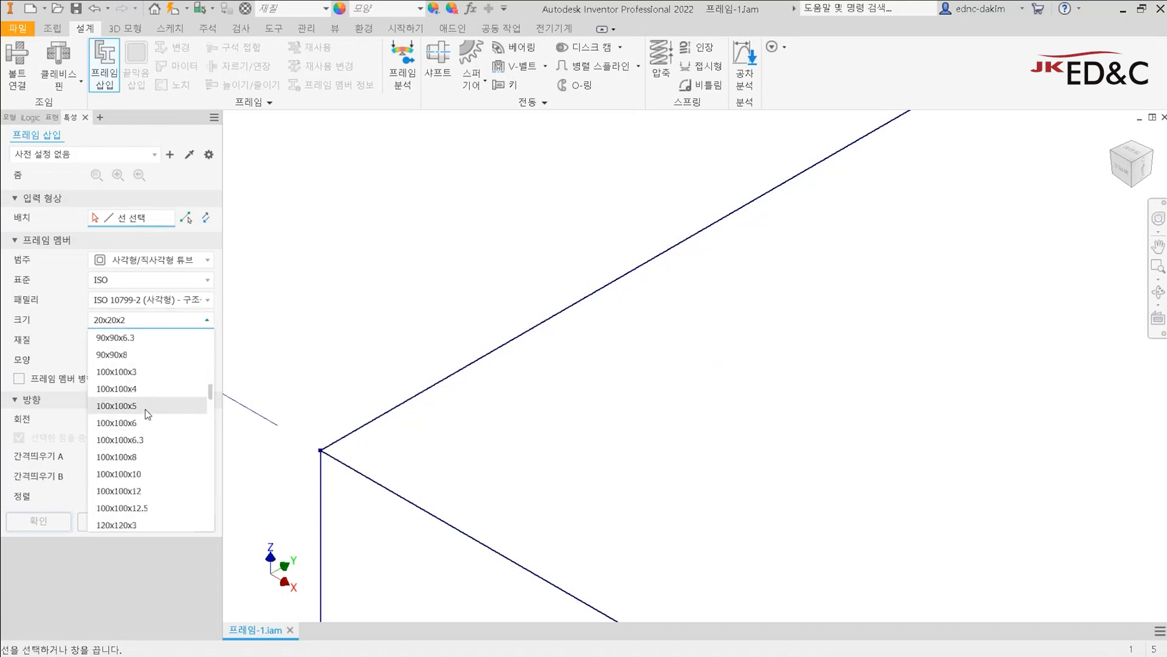
scroll(322, 374, "down", 3)
scroll(336, 375, "up", 3)
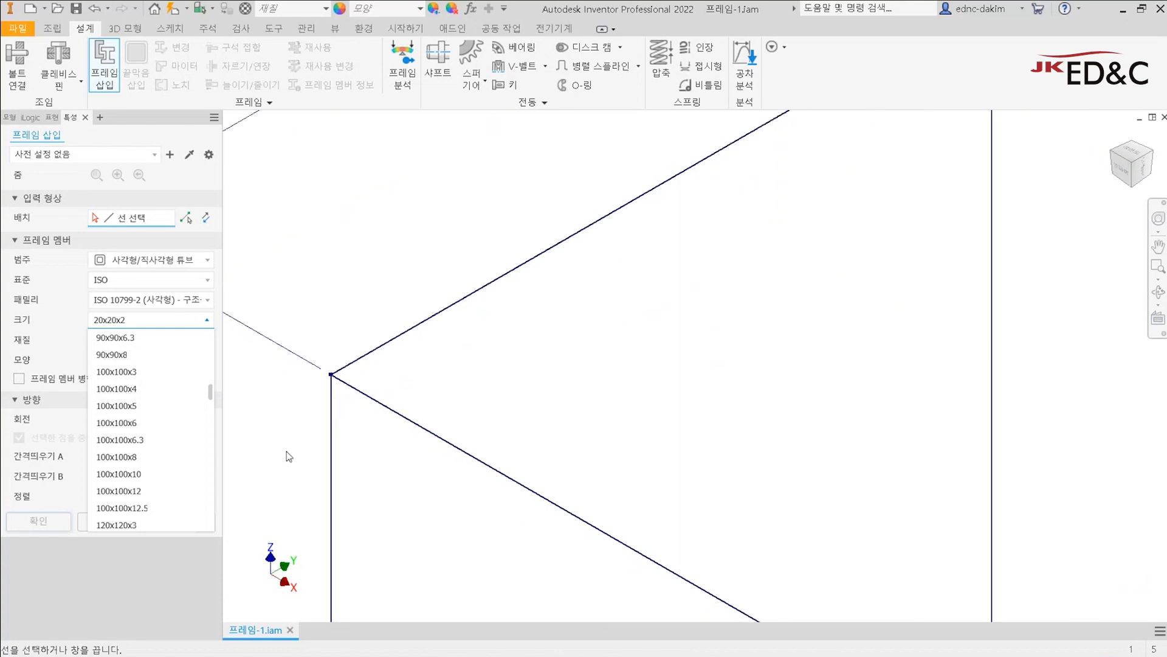
left_click(150, 411)
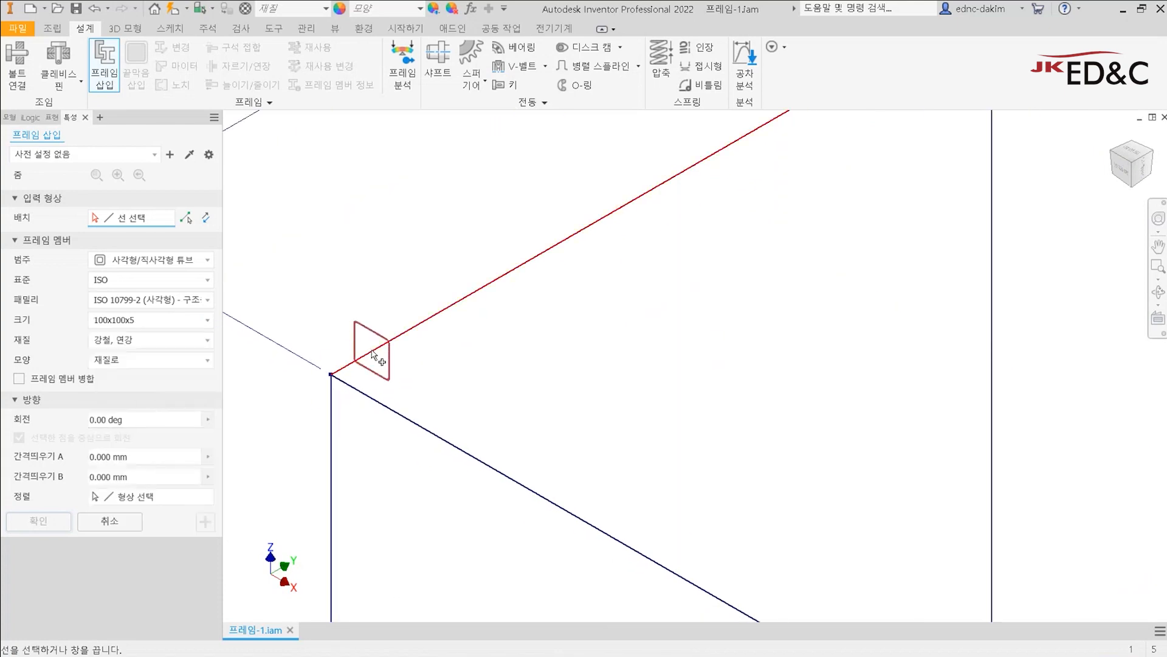
Step: Select the skeleton's 1800 mm top edge as the placement line for the 100x100x5 tube
scroll(374, 354, "down", 2)
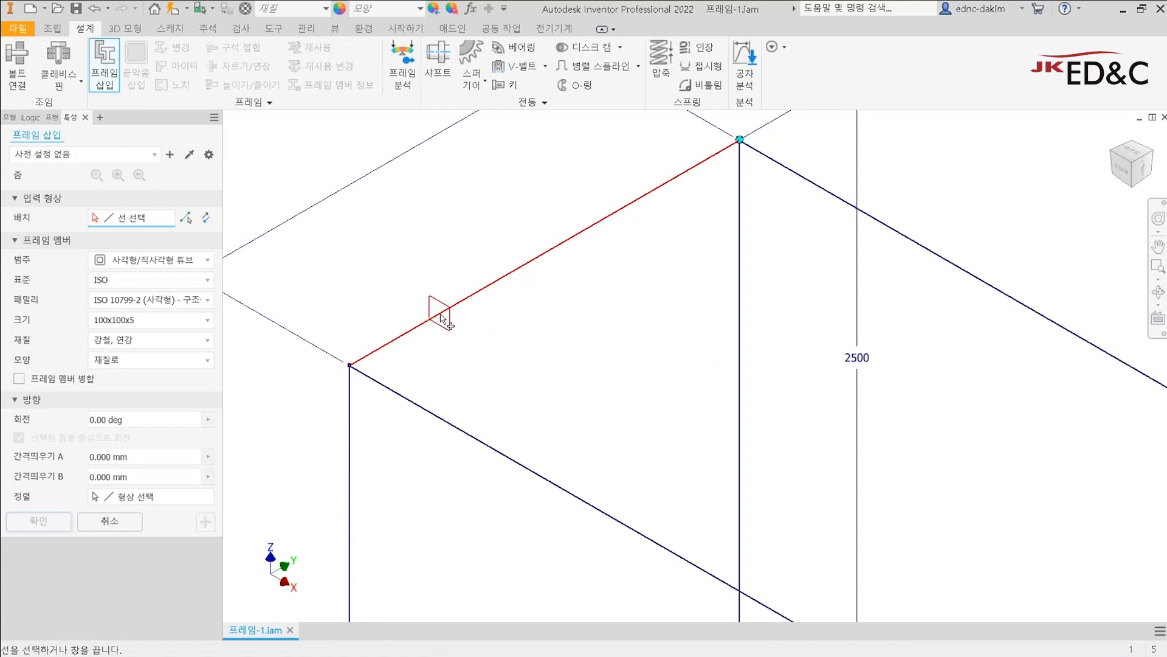
scroll(434, 321, "up", 3)
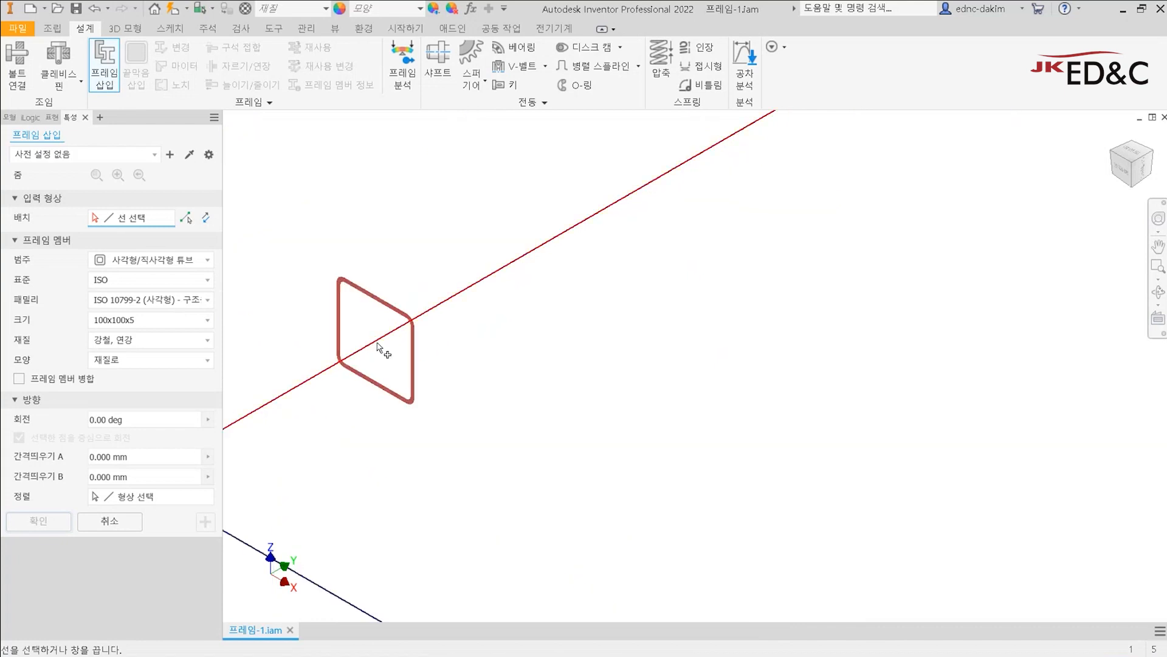
scroll(399, 359, "down", 1)
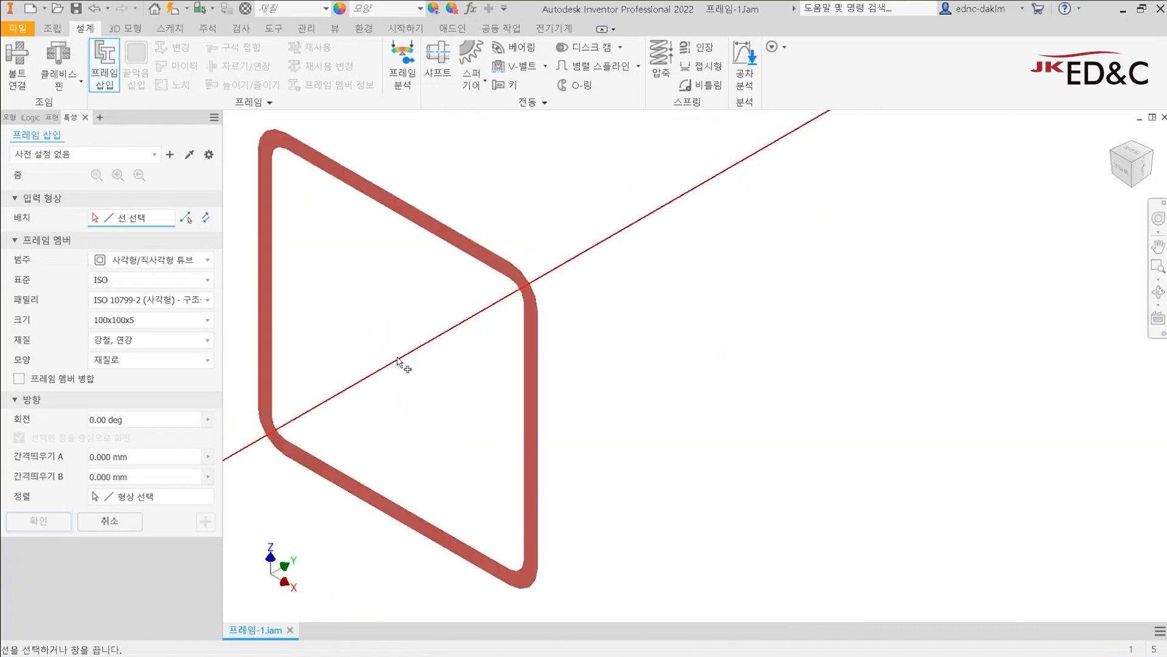
scroll(399, 363, "down", 3)
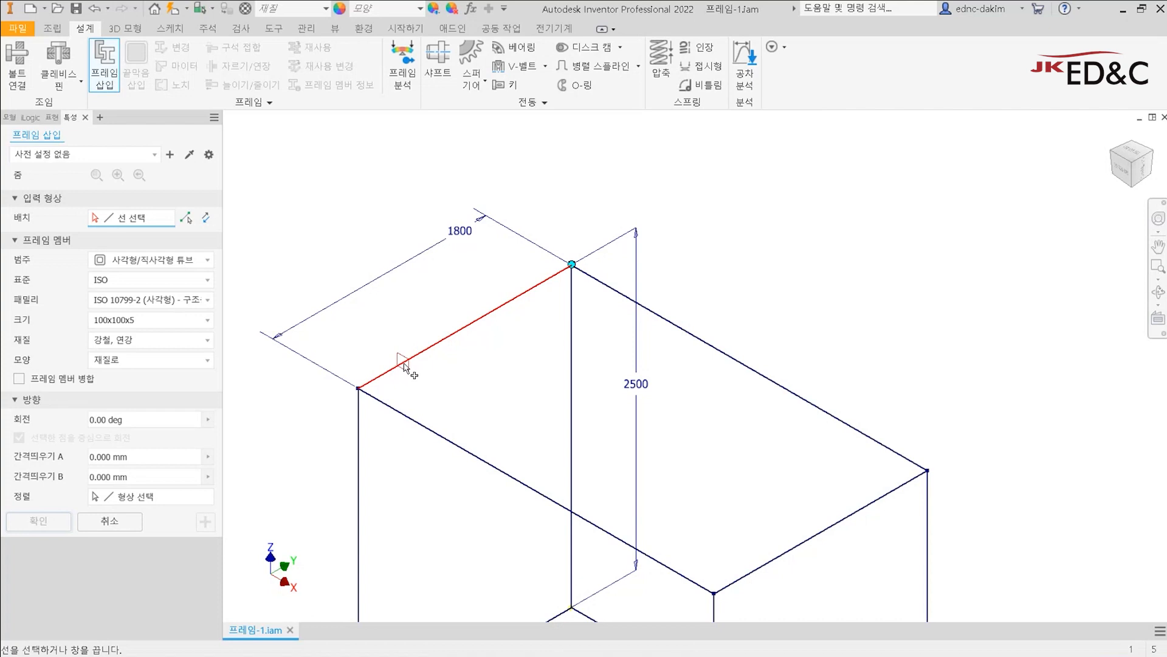
left_click(402, 362)
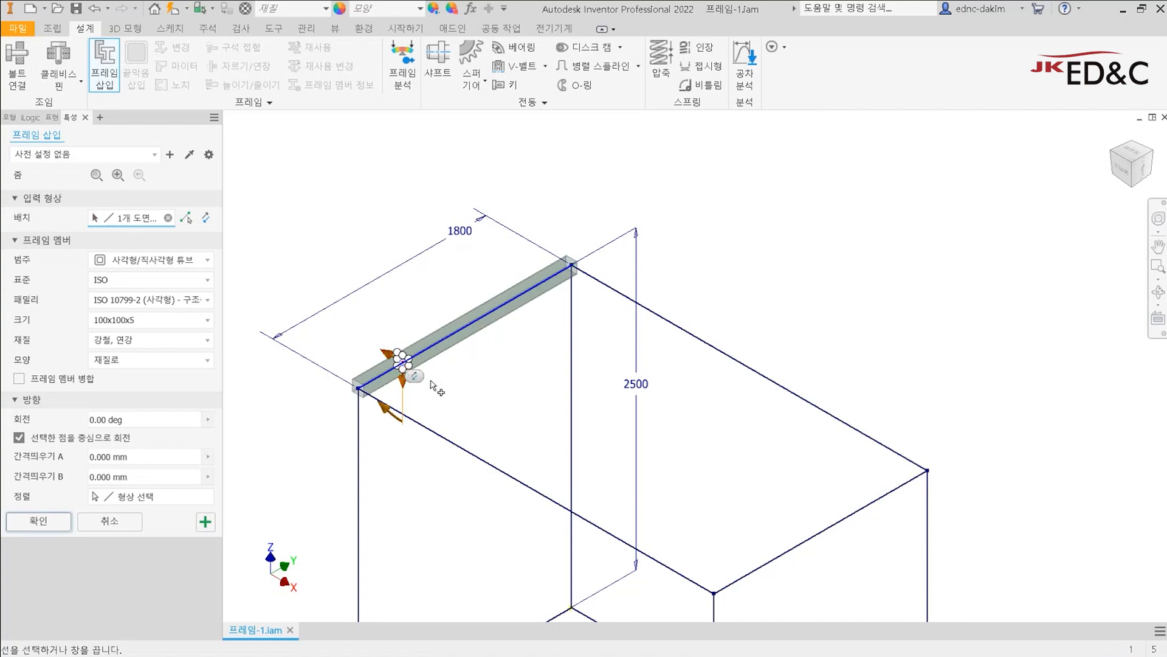
Step: Try the top-middle, left-middle and right-middle anchor points on the tube section, and return the alignment to the centre point
scroll(364, 391, "up", 3)
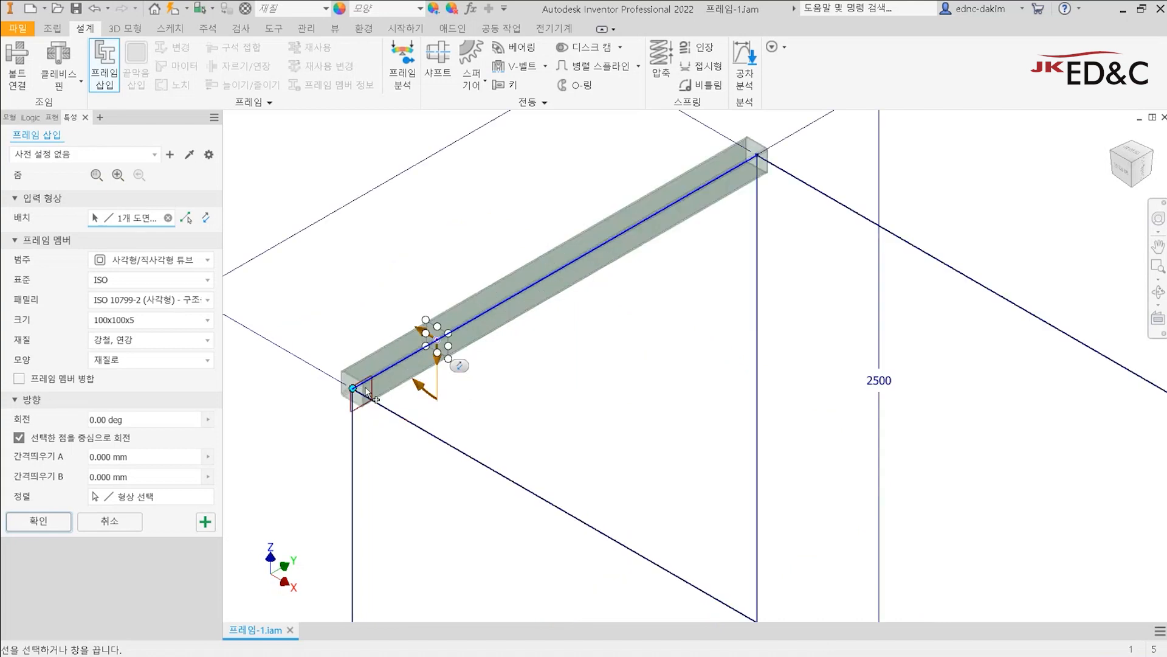
scroll(367, 391, "up", 3)
scroll(476, 407, "down", 2)
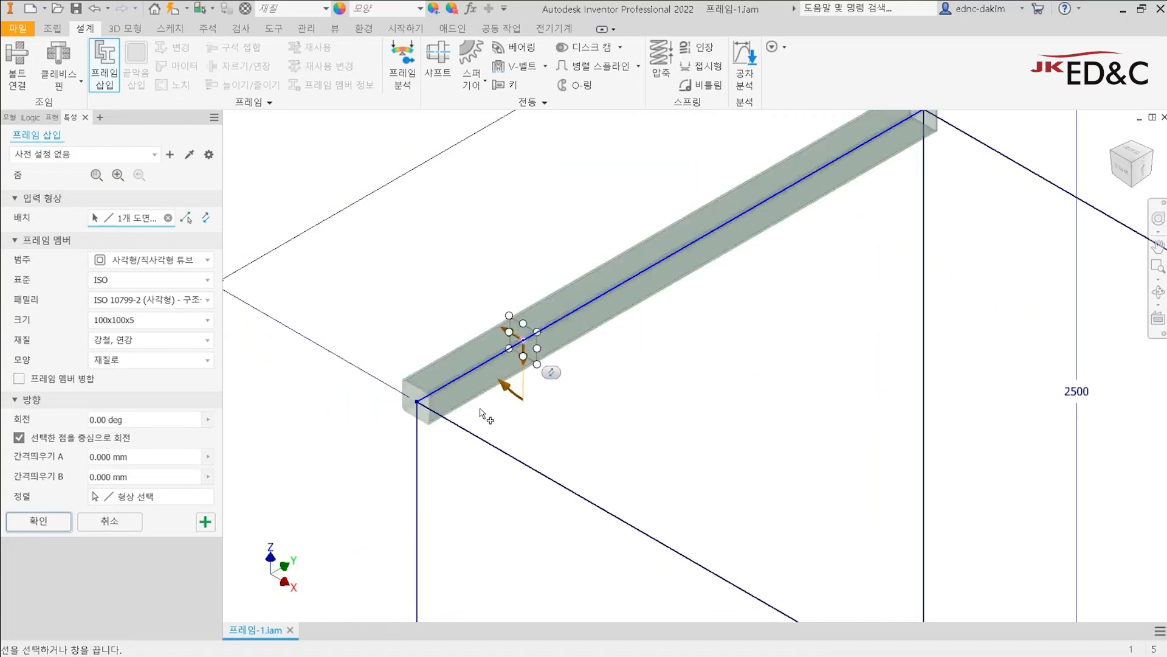
scroll(669, 401, "down", 3)
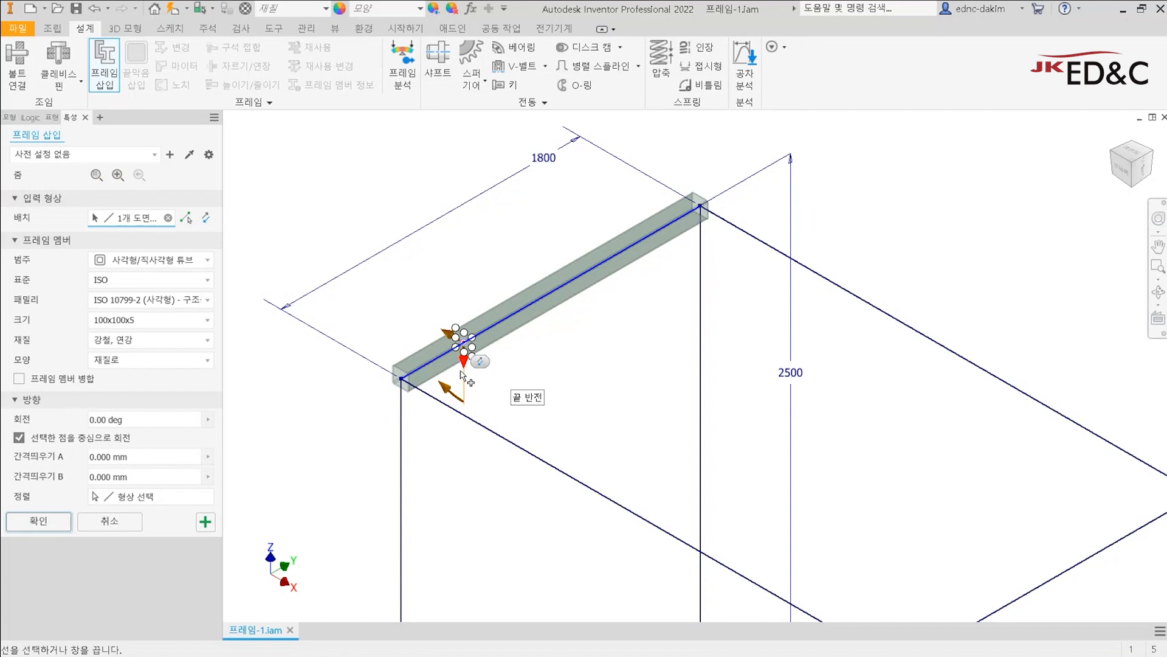
scroll(462, 341, "down", 5)
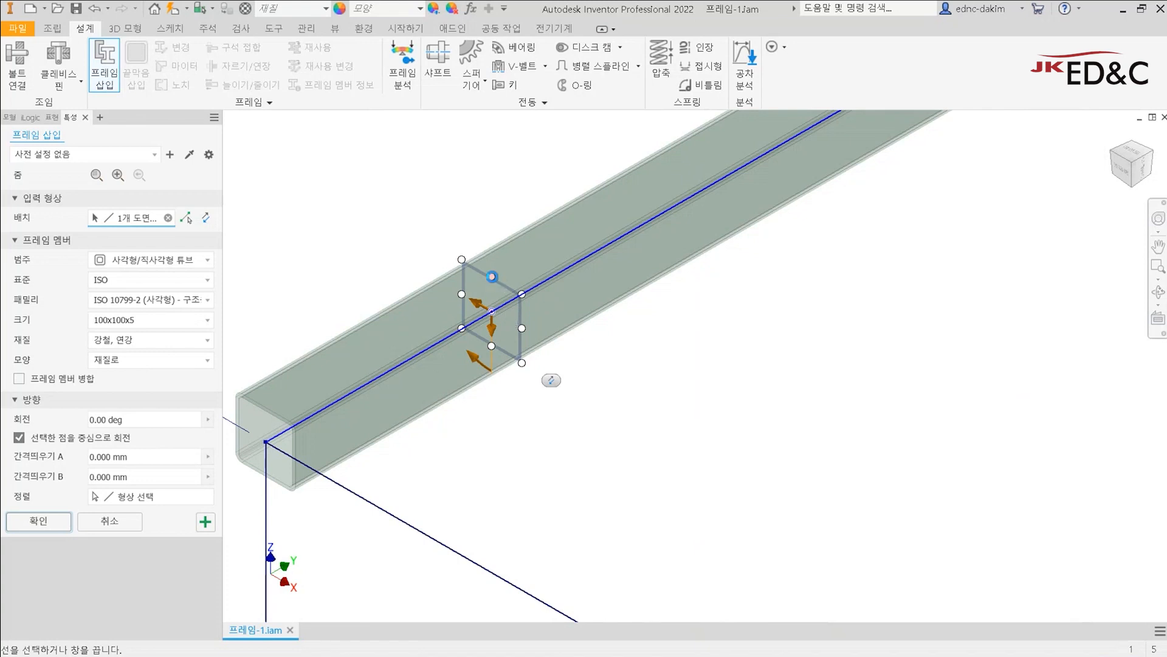
left_click(492, 277)
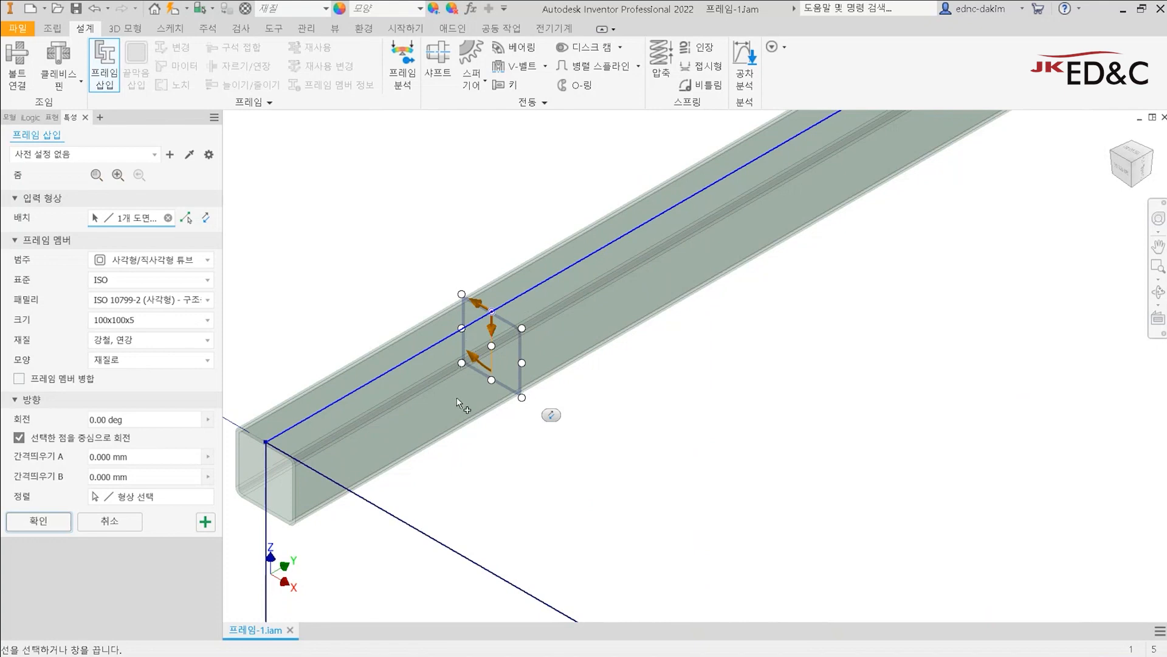
left_click(462, 329)
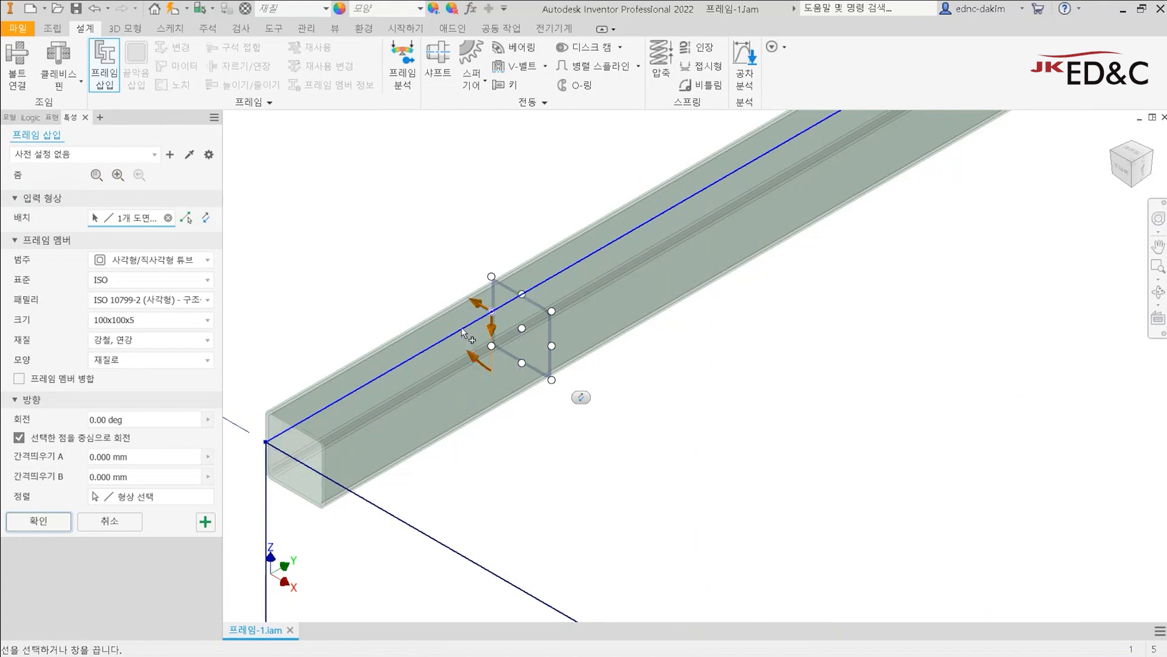
left_click(551, 346)
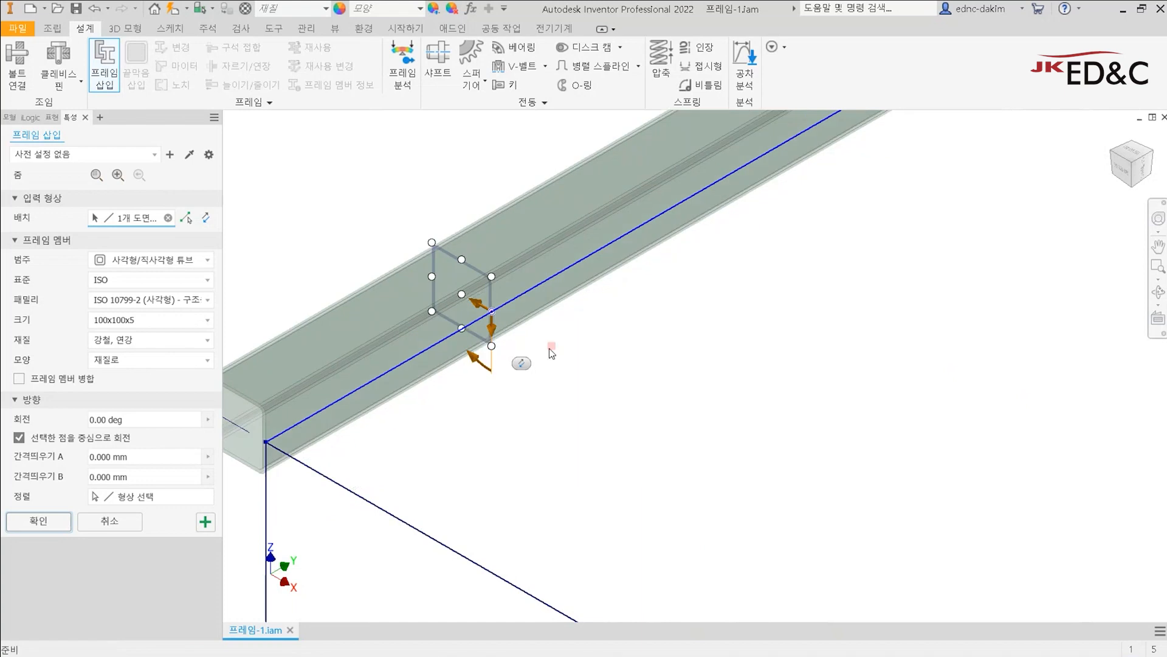
left_click(461, 294)
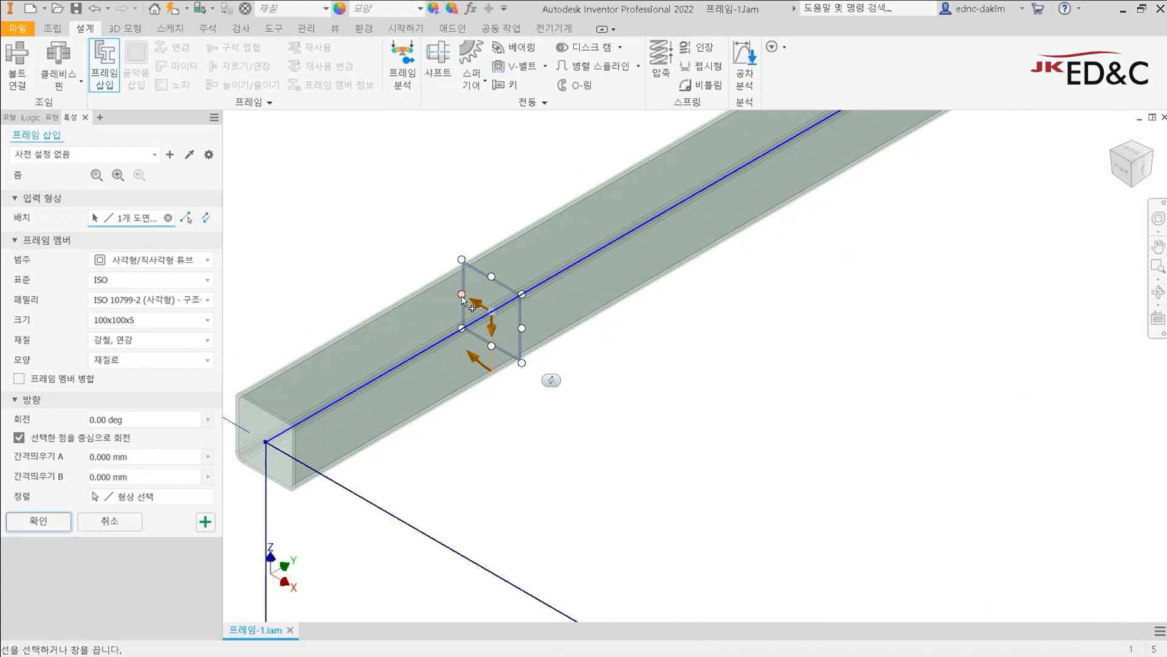
scroll(462, 297, "down", 2)
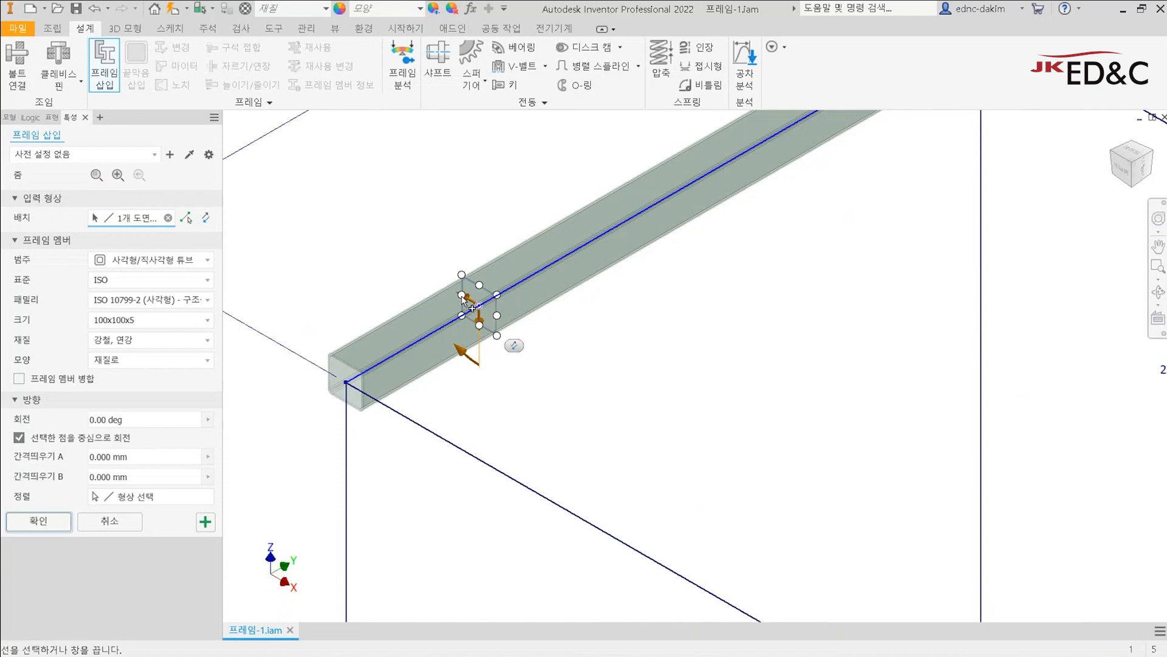
scroll(465, 301, "down", 2)
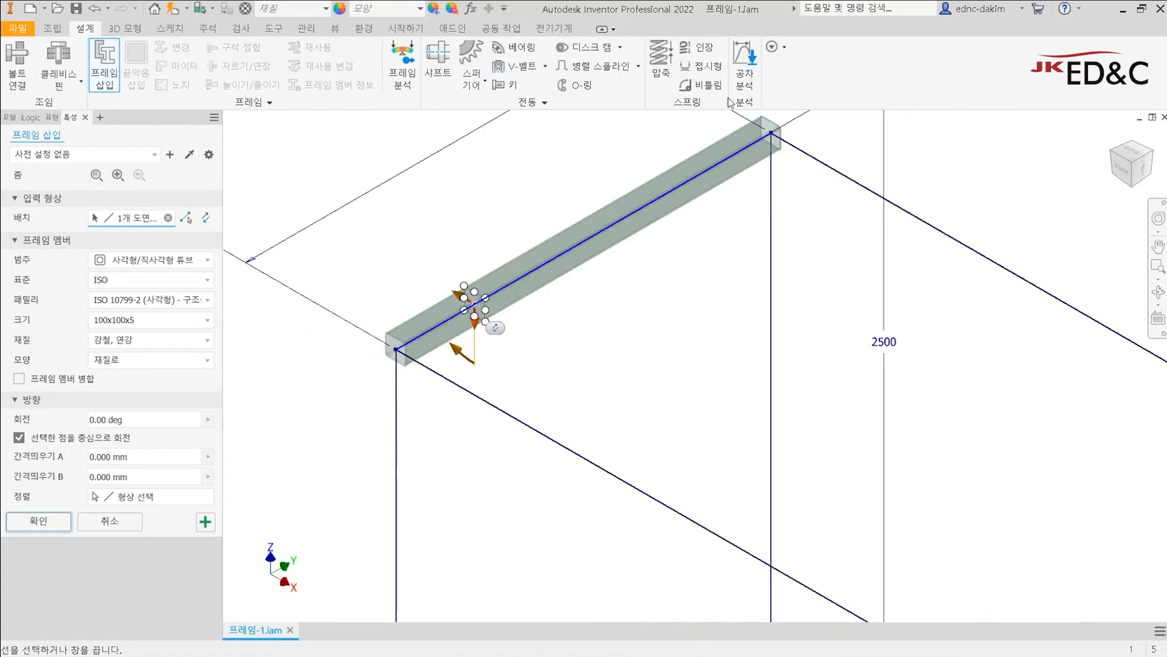
Step: Examine the whole skeleton around the tube preview to locate the remaining placement edges
scroll(791, 243, "down", 3)
scroll(1028, 384, "up", 1)
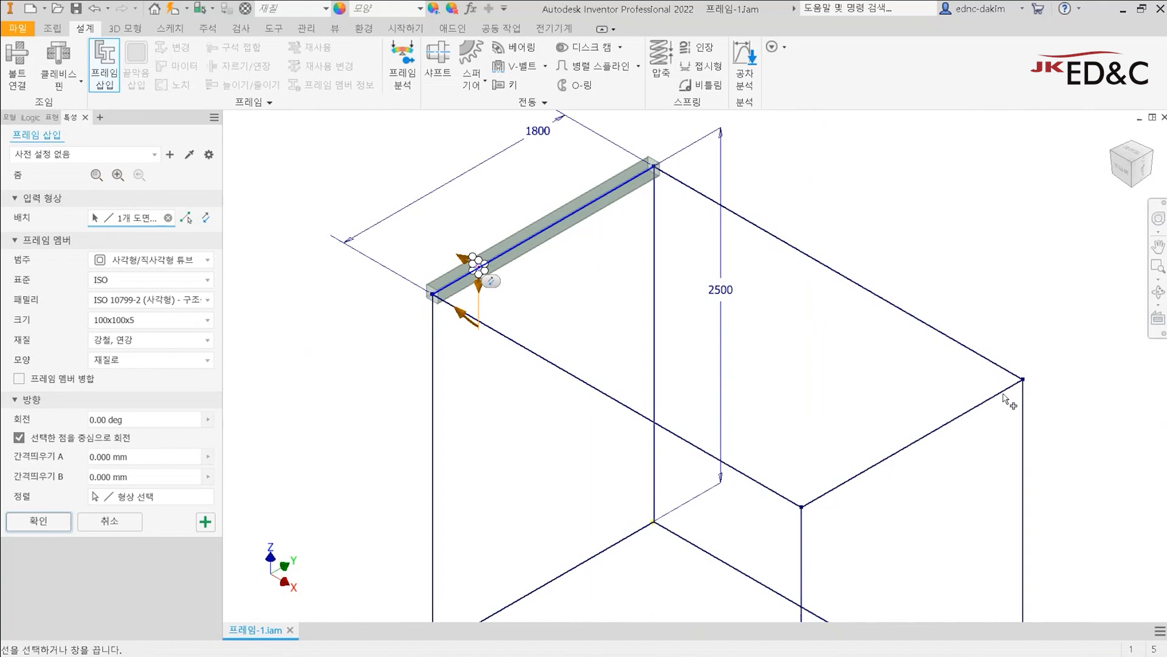
scroll(1003, 399, "down", 3)
middle_click_drag(974, 408, 788, 219)
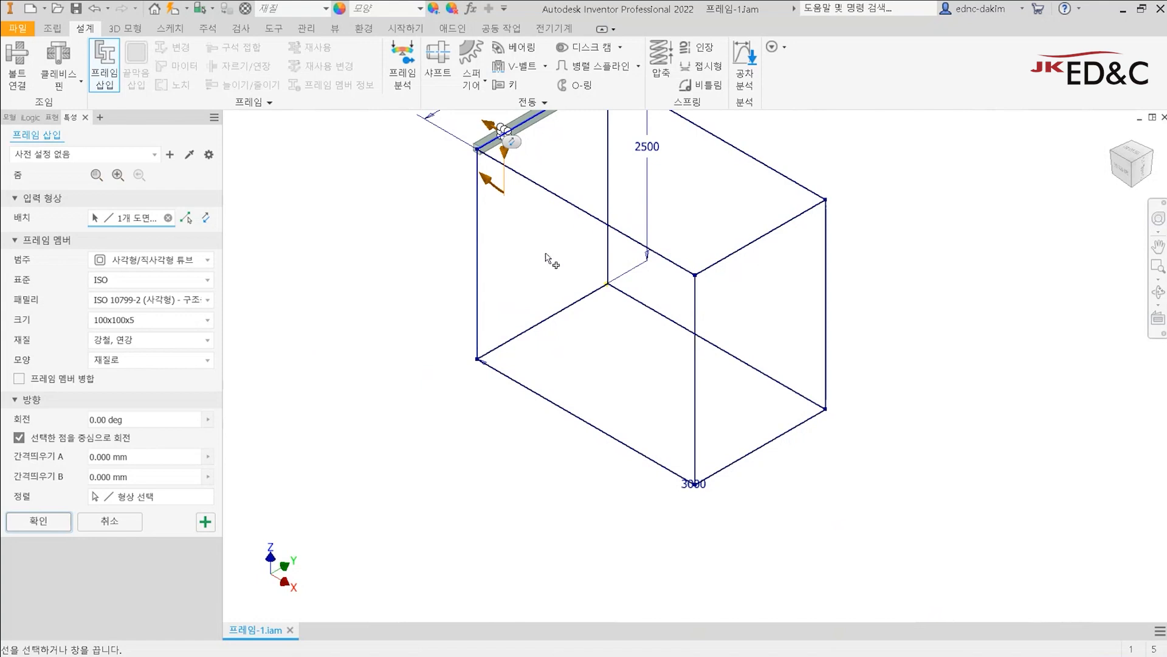
left_click(607, 282)
middle_click_drag(550, 346, 542, 430)
scroll(664, 276, "down", 1)
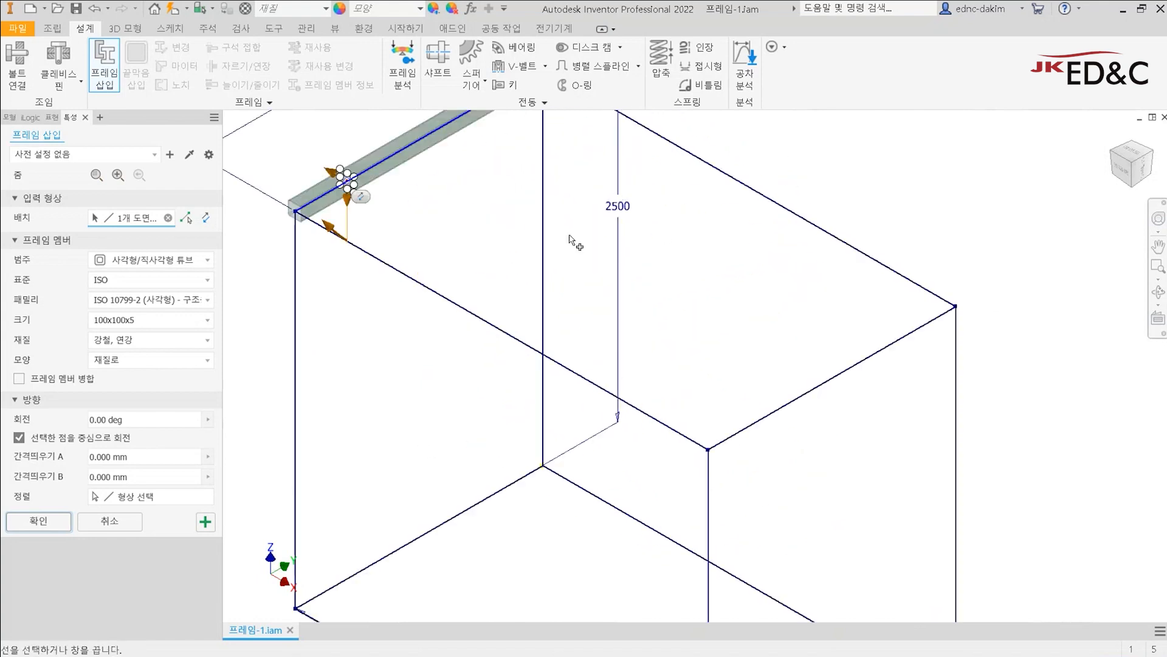
scroll(578, 373, "down", 2)
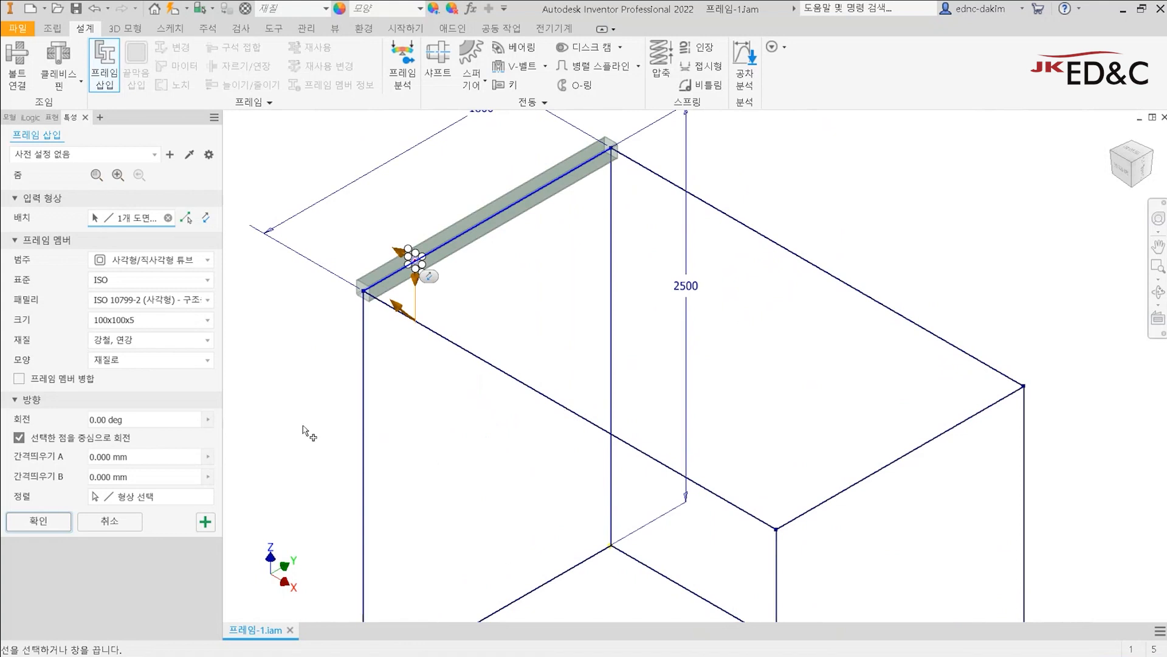
scroll(575, 392, "up", 2)
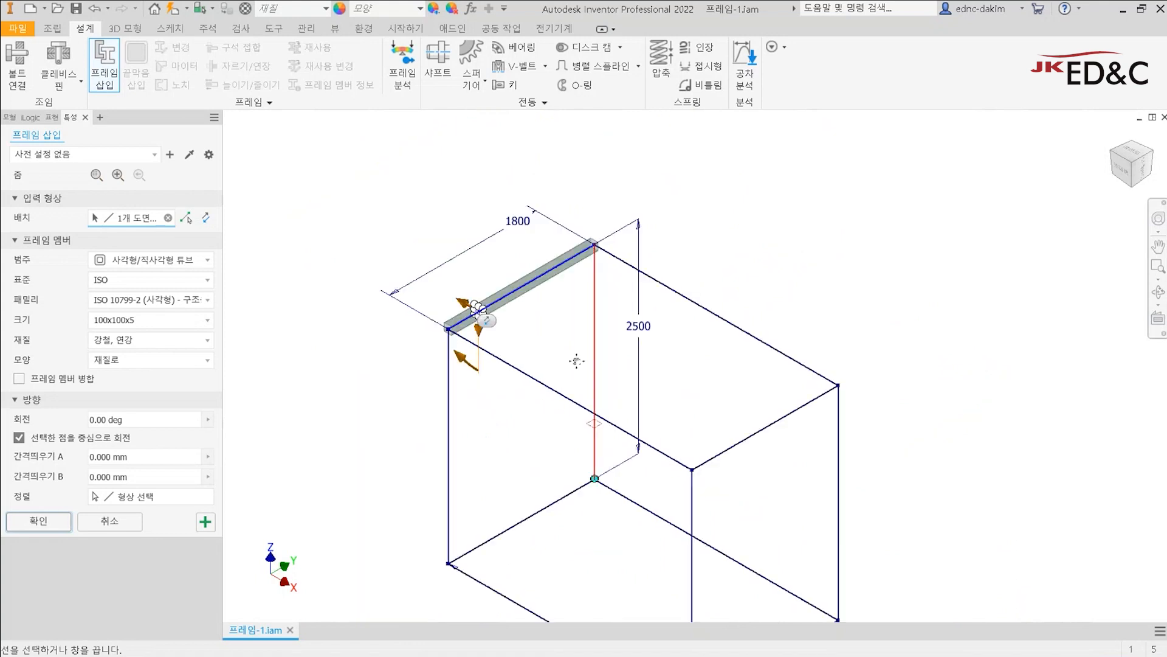
middle_click_drag(575, 392, 555, 325)
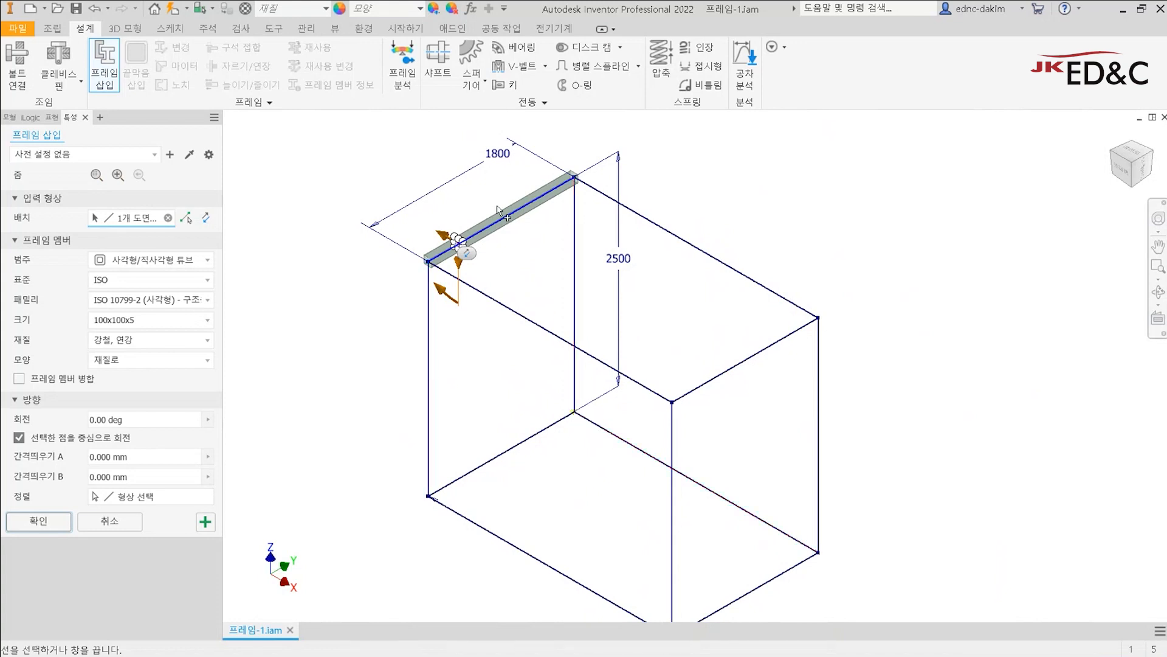
Step: Add the skeleton's two 3000 mm top edges as placement lines for the 100x100x5 tube
scroll(499, 211, "up", 2)
scroll(477, 359, "up", 2)
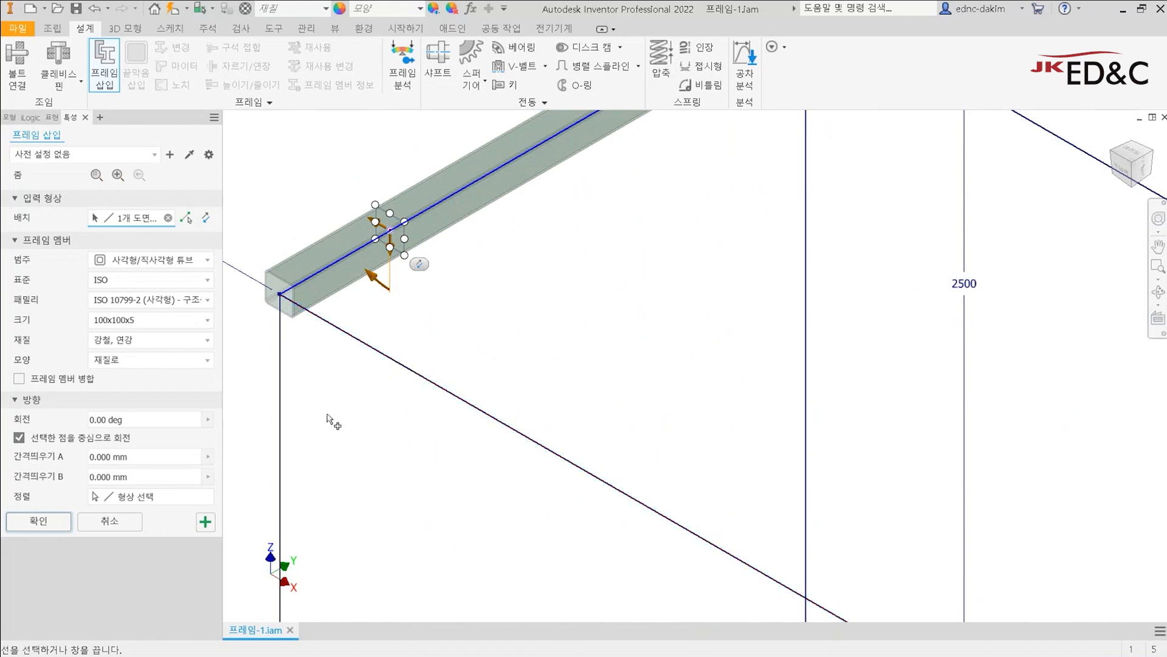
left_click(408, 384)
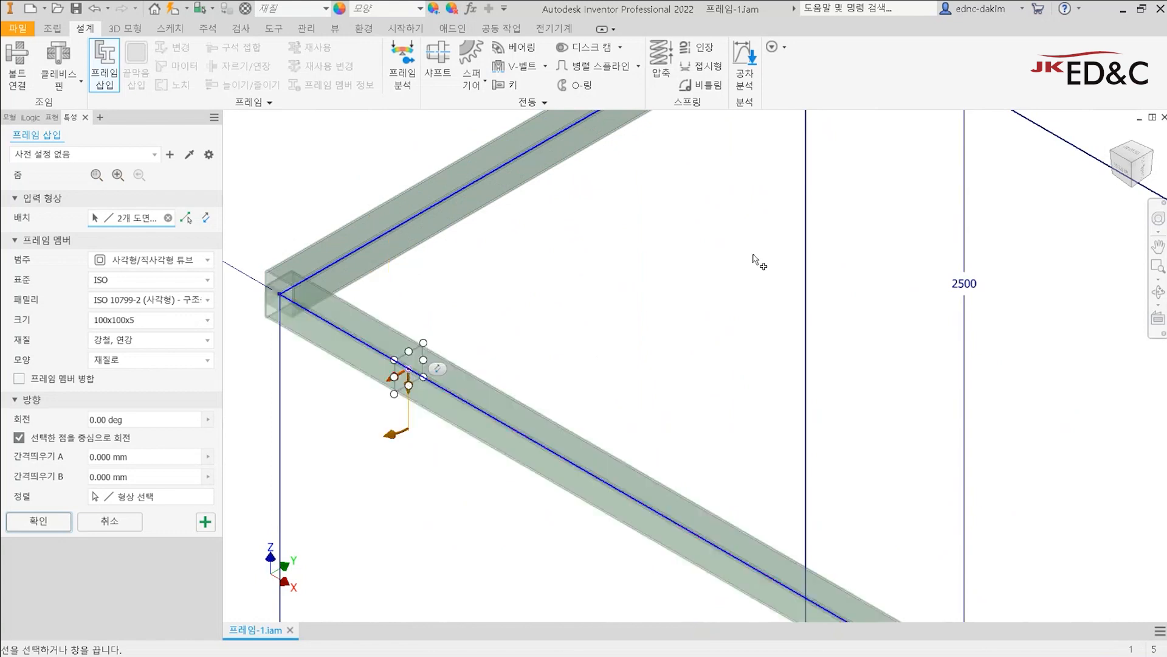
middle_click_drag(757, 261, 527, 431)
left_click(650, 241)
scroll(650, 240, "down", 2)
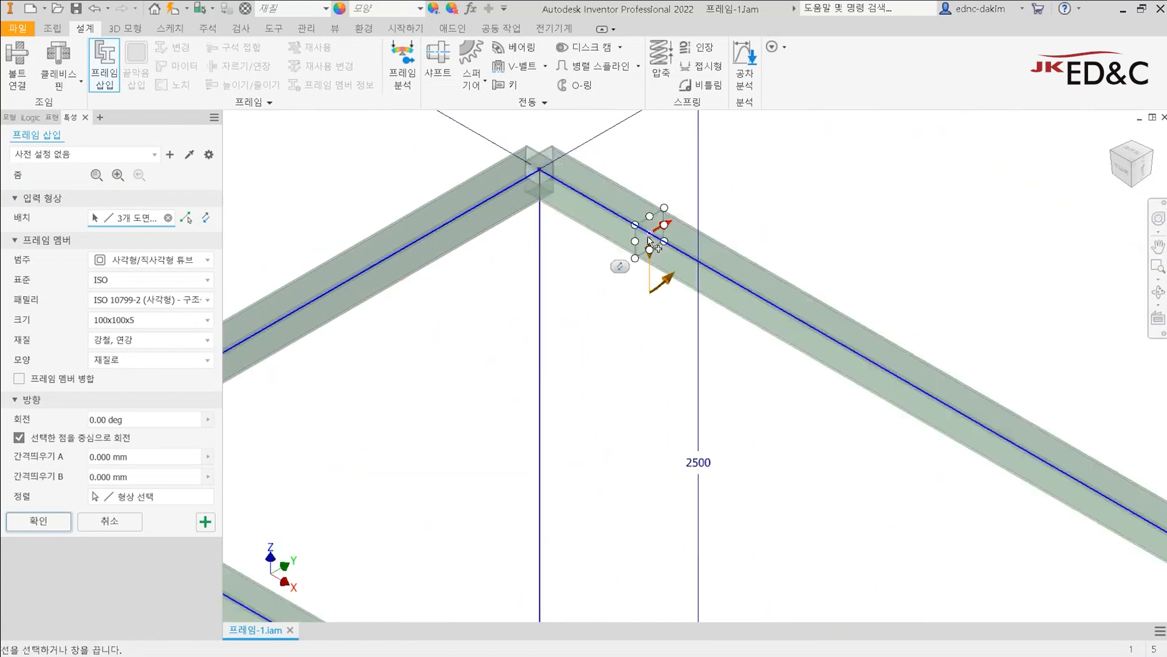
middle_click_drag(592, 377, 570, 355)
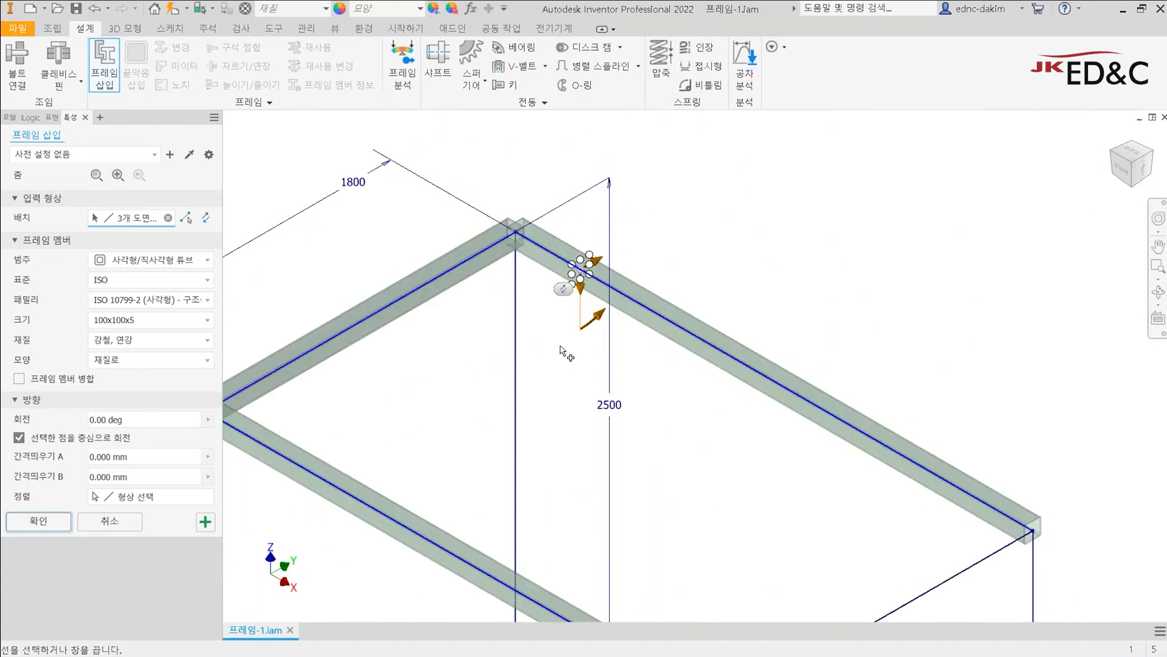
Step: Try rotating the tube sections to -65 degrees with the rotation handle, and reset the rotation to 0
scroll(596, 251, "up", 3)
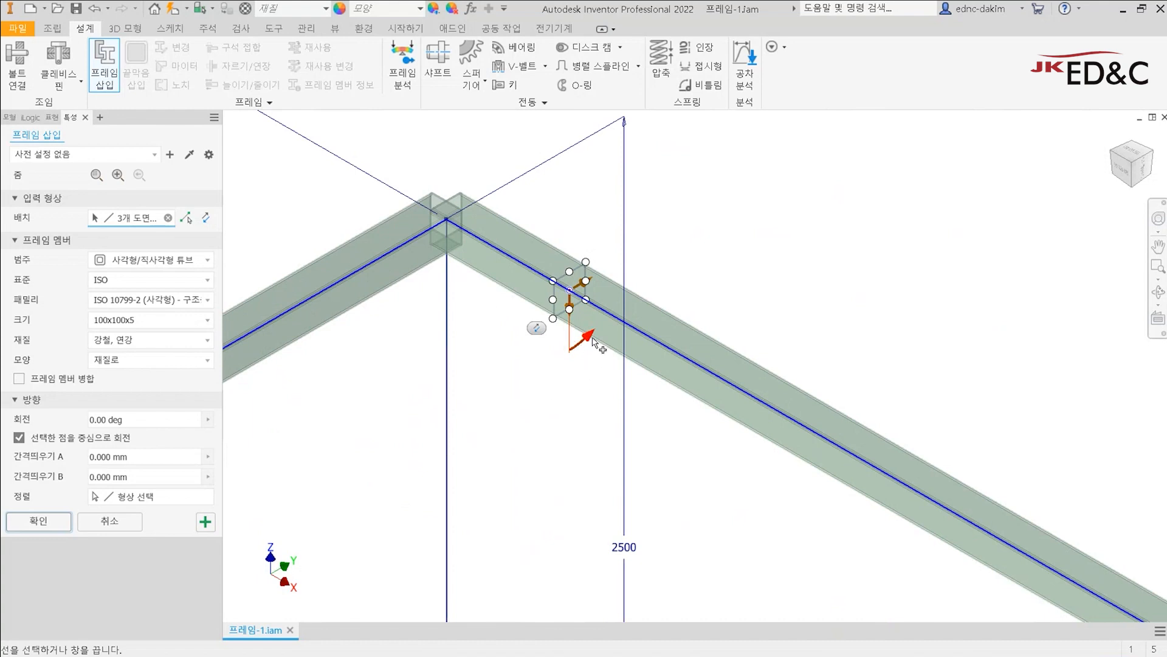
left_click_drag(595, 341, 500, 426)
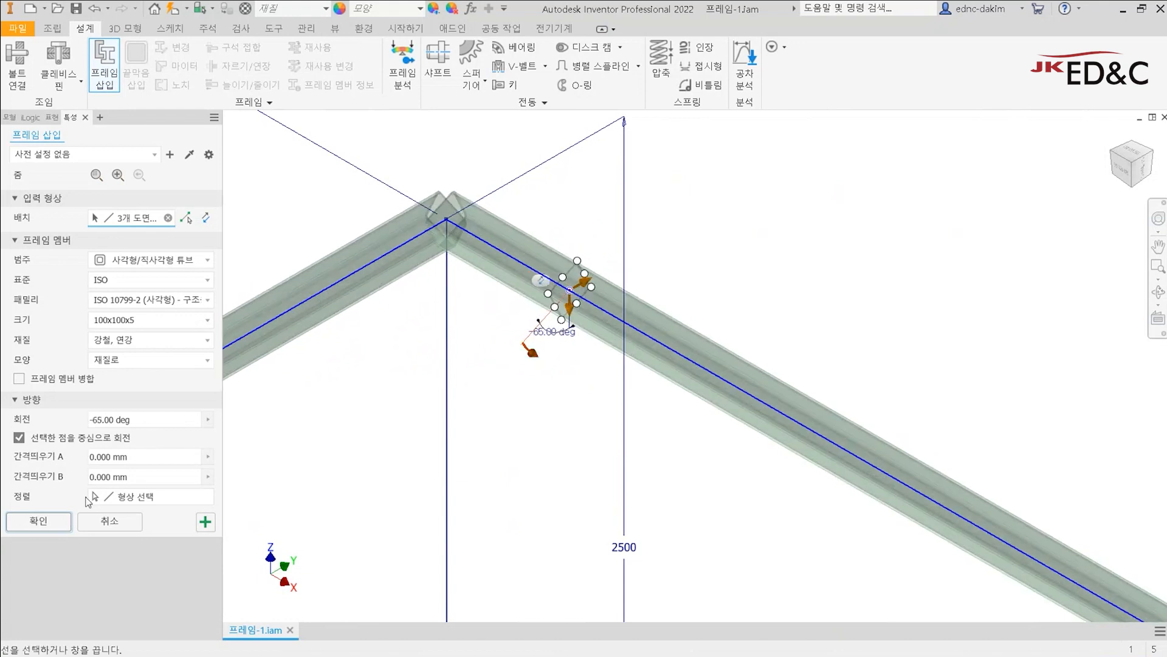
left_click(153, 420)
type("0")
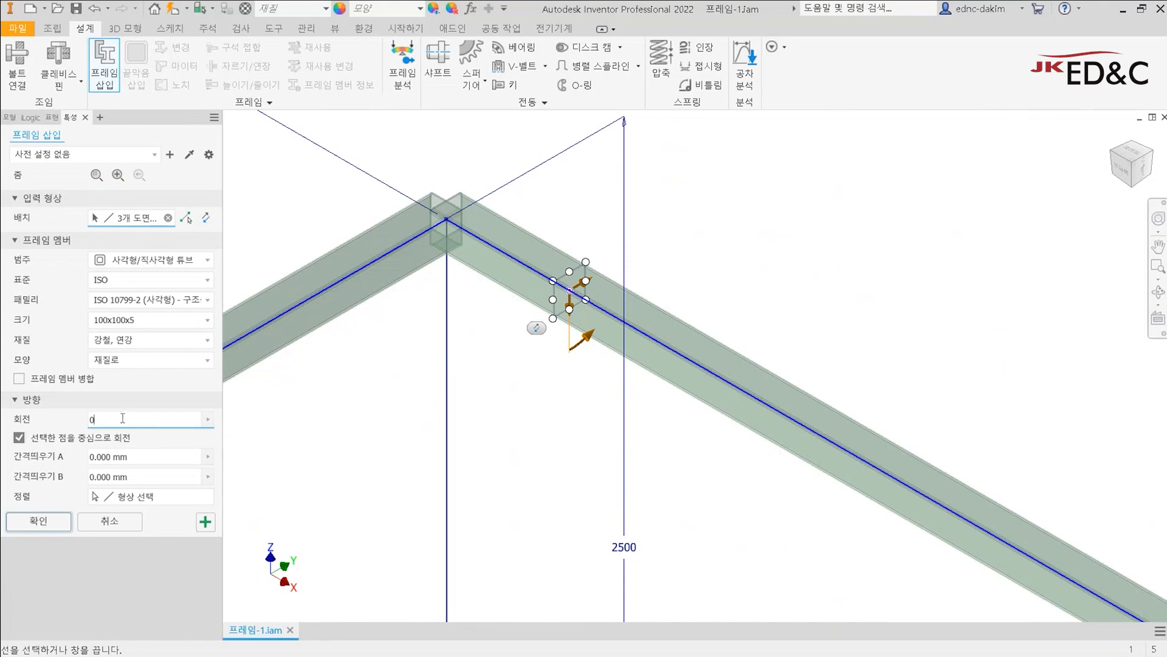
Step: Add the remaining 1800 mm top edge and the two vertical edges at the opposite 1800 mm end as placement lines
scroll(630, 457, "up", 3)
middle_click_drag(664, 486, 587, 240)
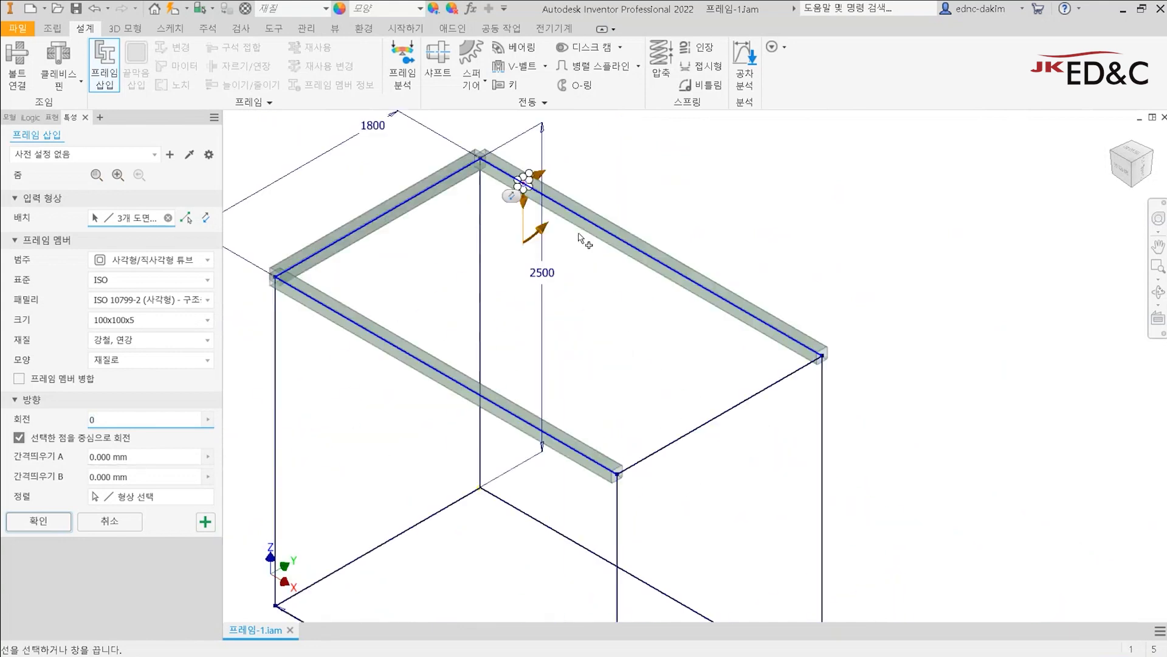
left_click(676, 446)
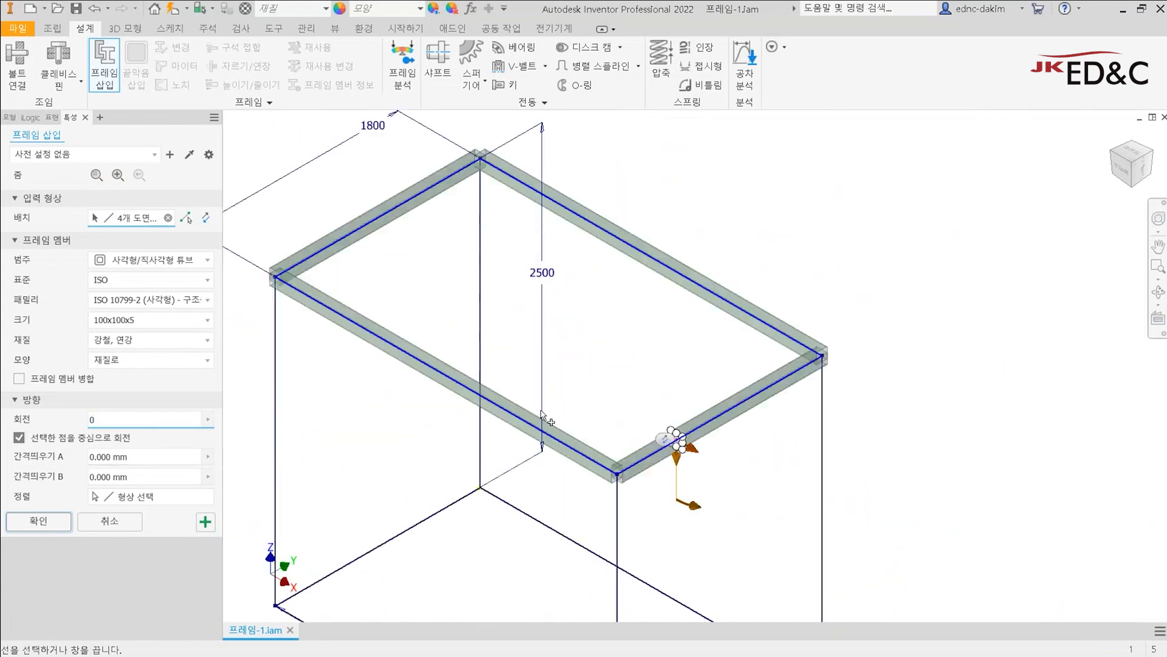
left_click(480, 410)
left_click(275, 392)
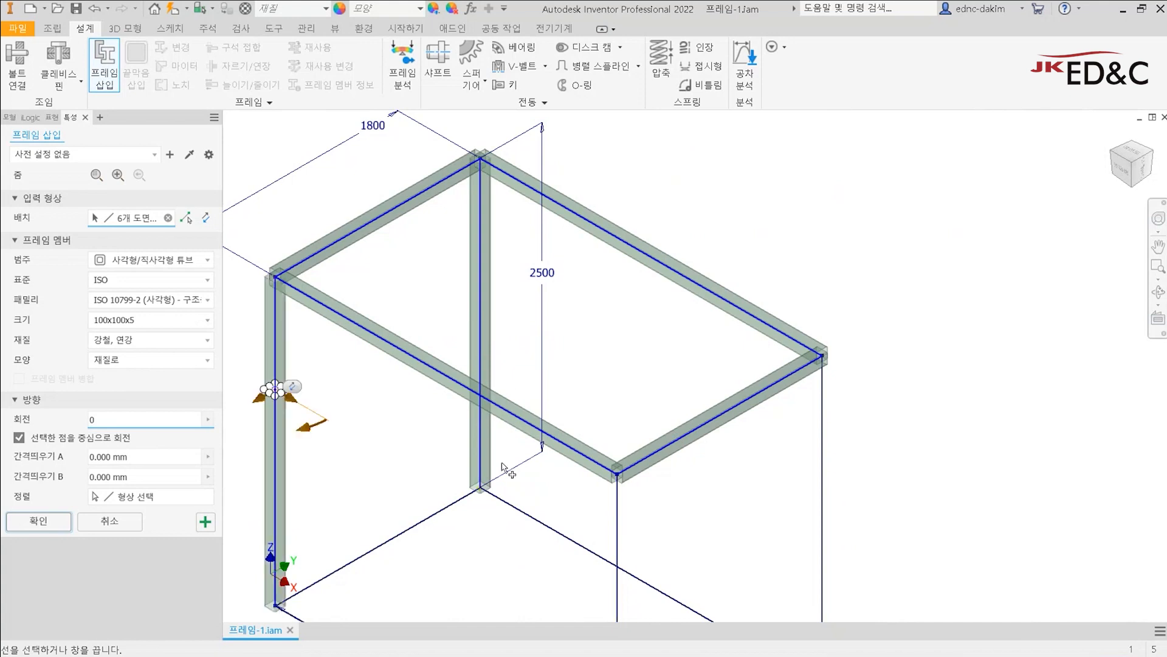
Step: Add the far-end 1800 mm bottom edge, the rear 3000 mm bottom edge and the two remaining vertical edges as placement lines
middle_click_drag(275, 392, 238, 218)
left_click(358, 363)
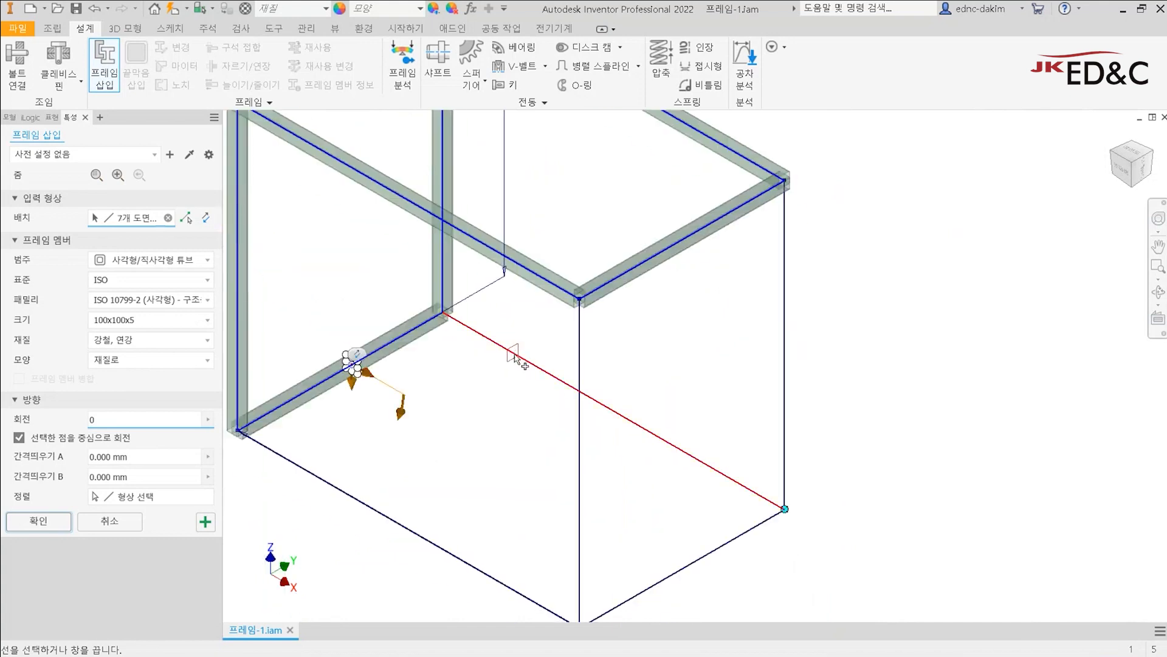
left_click(514, 352)
left_click(786, 356)
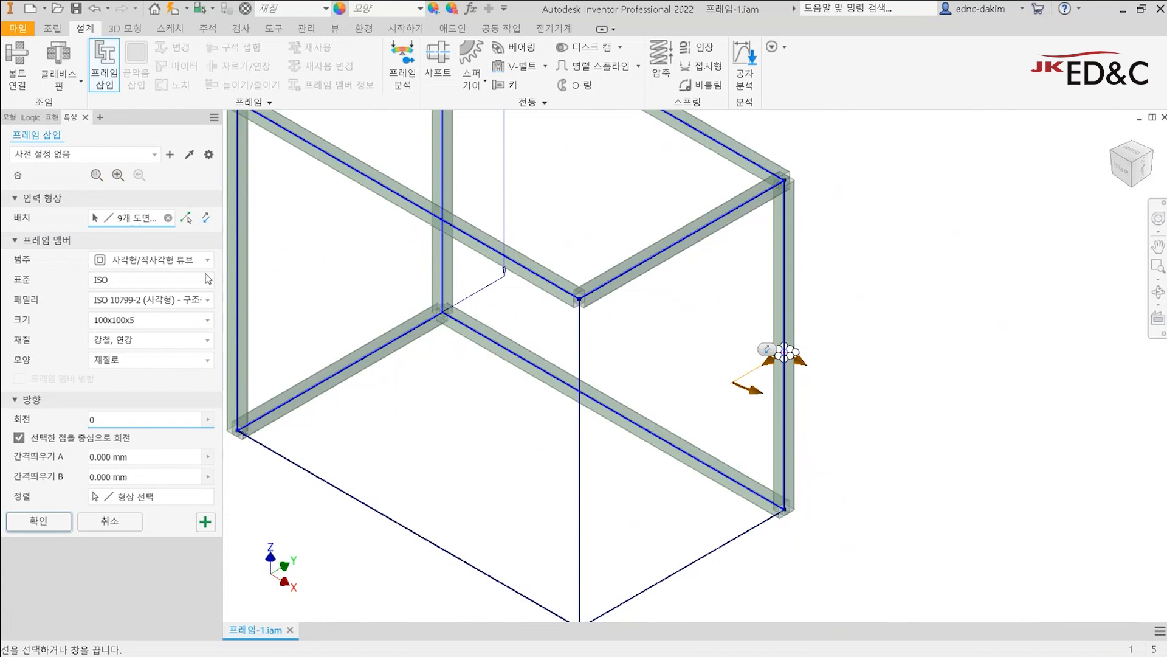
left_click(579, 433)
Step: Add the front 3000 mm and the last 1800 mm bottom edges so that all 12 skeleton edges carry a tube
middle_click_drag(626, 465, 585, 293)
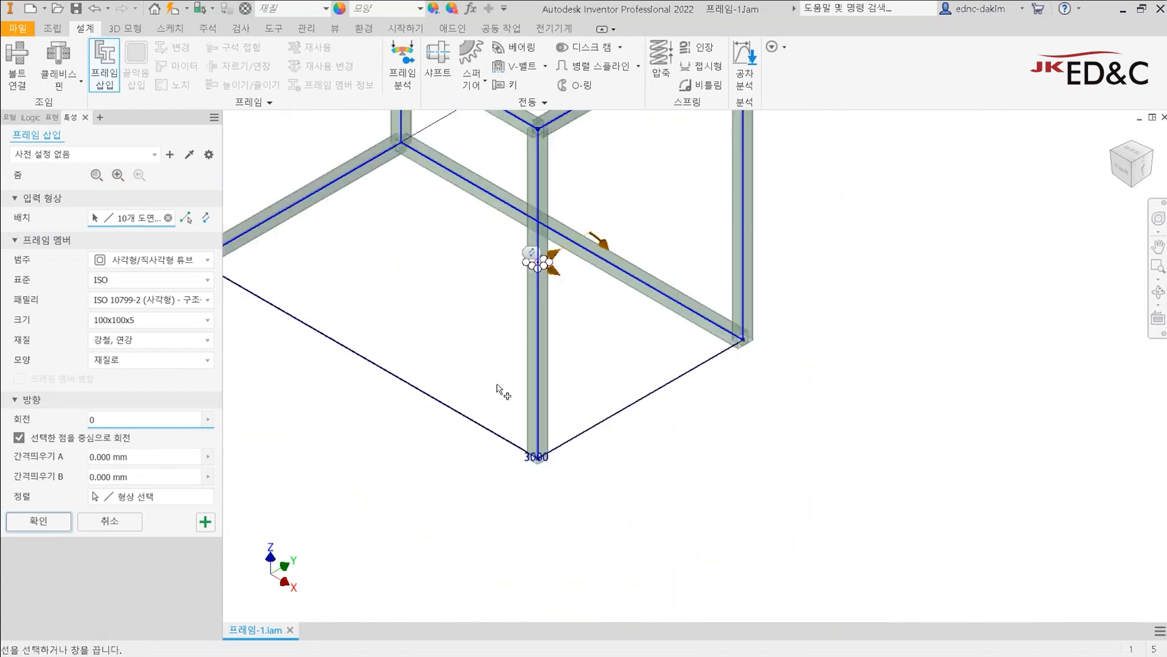
left_click(480, 425)
left_click(604, 418)
scroll(605, 423, "down", 5)
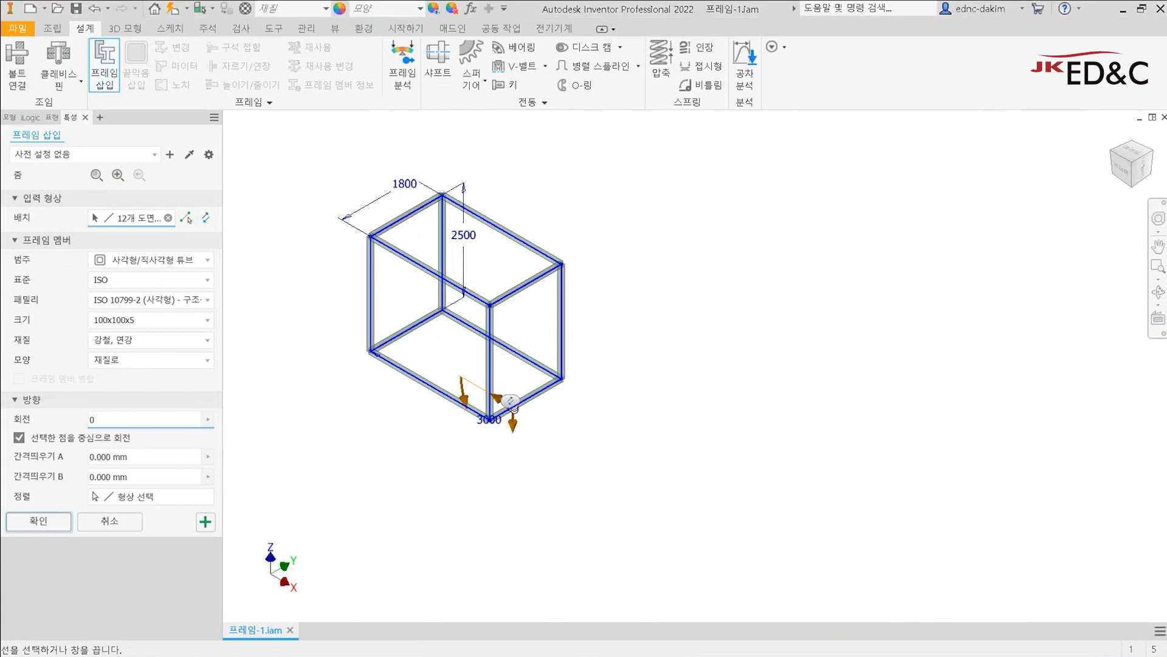
Step: Create the tube members on the selected edges with the default frame and skeleton file names, and end the frame insertion
right_click(698, 351)
left_click(753, 356)
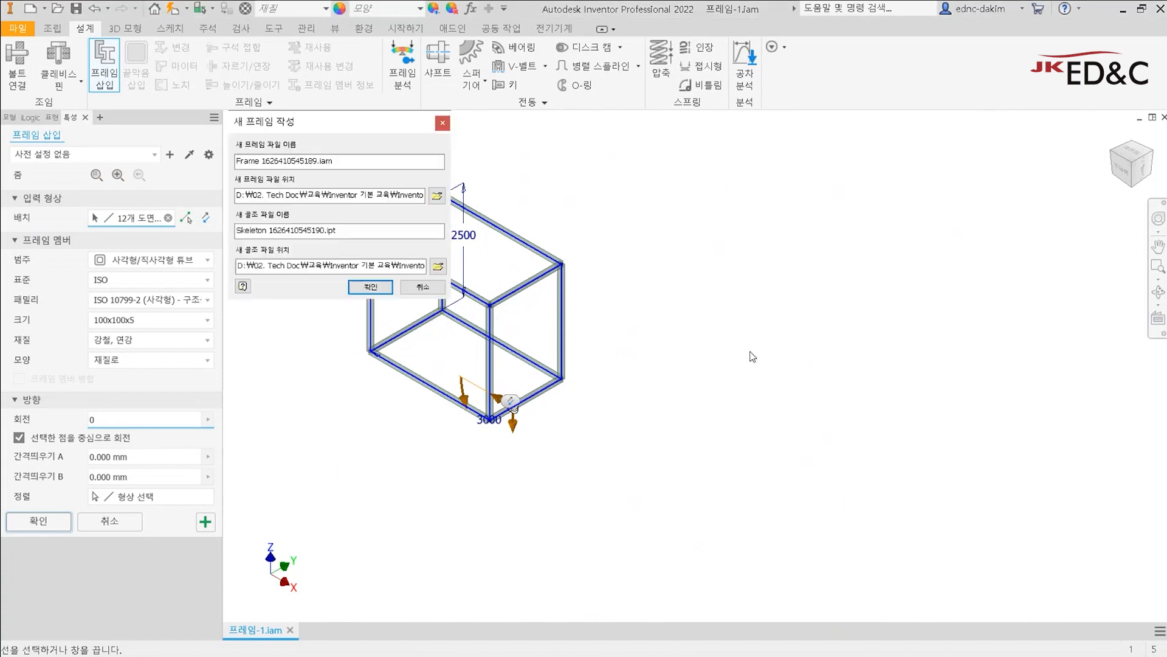
left_click(370, 286)
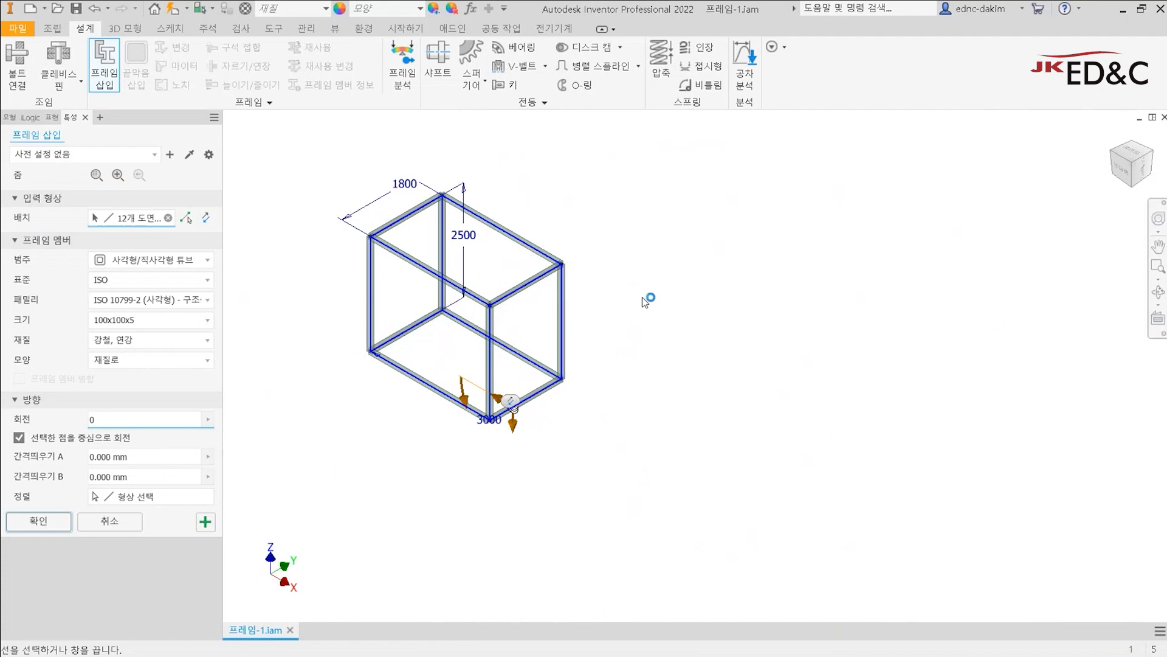
left_click(662, 366)
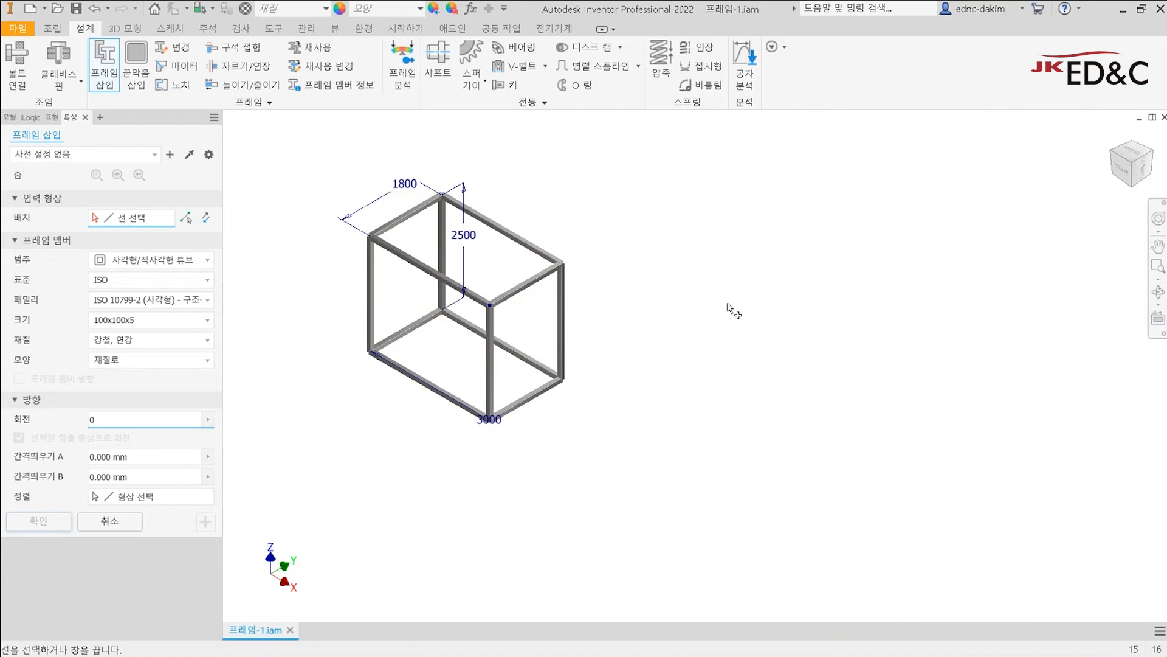
key("Escape")
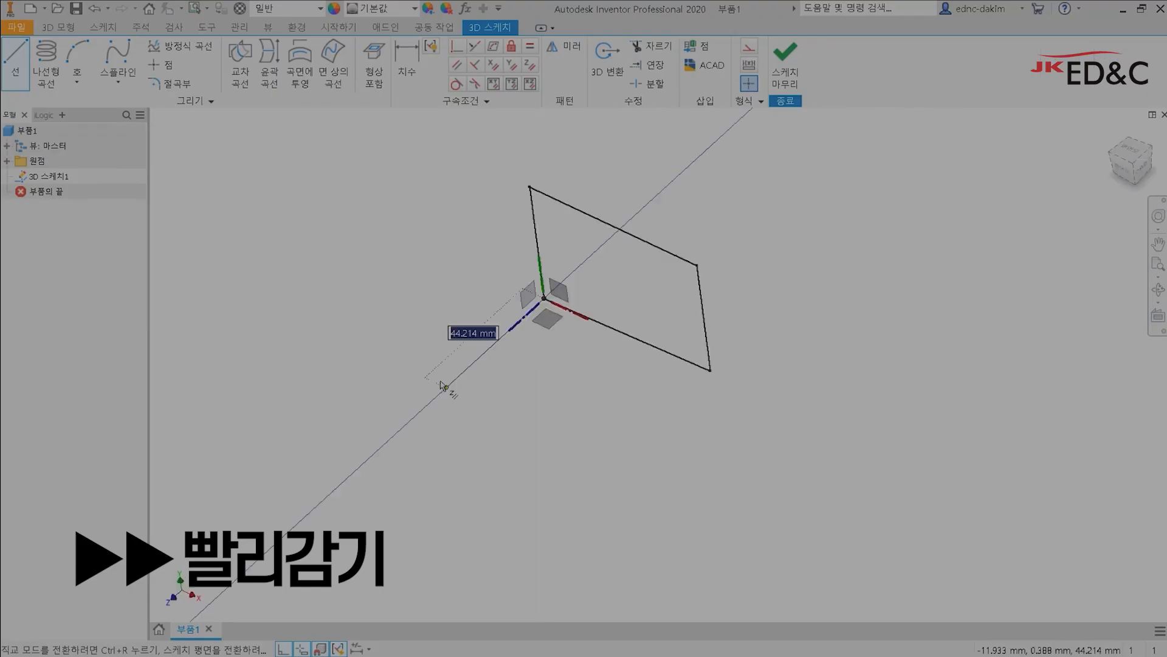
Step: In Inventor 2020, expand the part's origin folder and dimension the 3D sketch box's edges at 2000 mm and 1500 mm
left_click(6, 161)
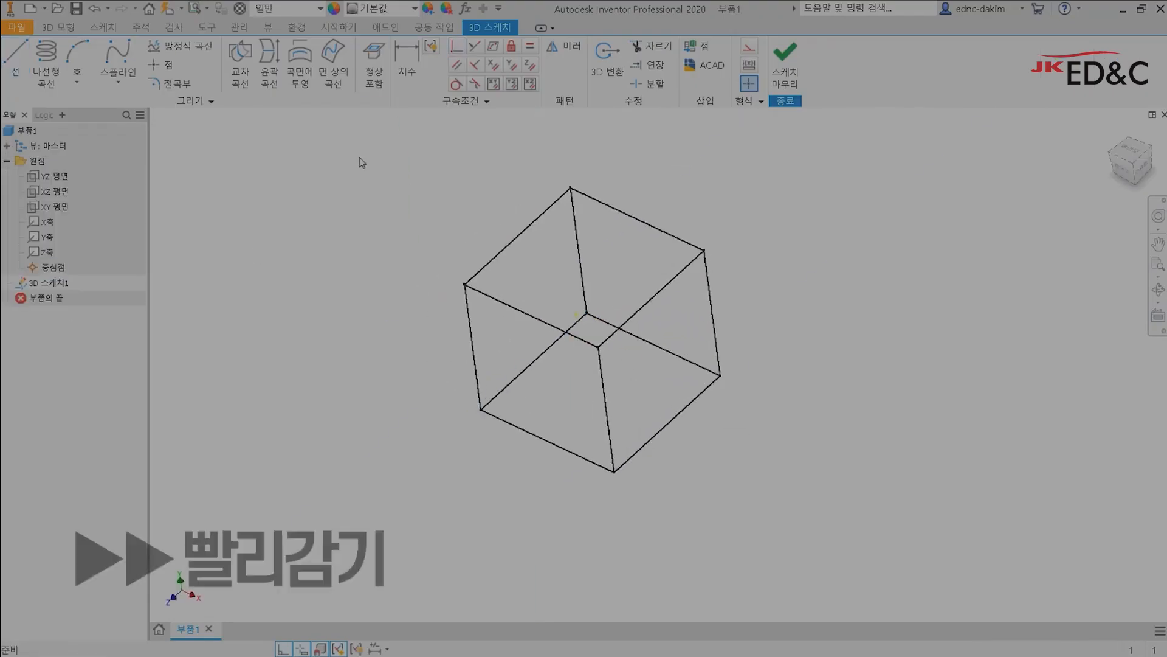
left_click(407, 58)
left_click(639, 175)
left_click(355, 129)
left_click(406, 58)
left_click(354, 129)
left_click(407, 57)
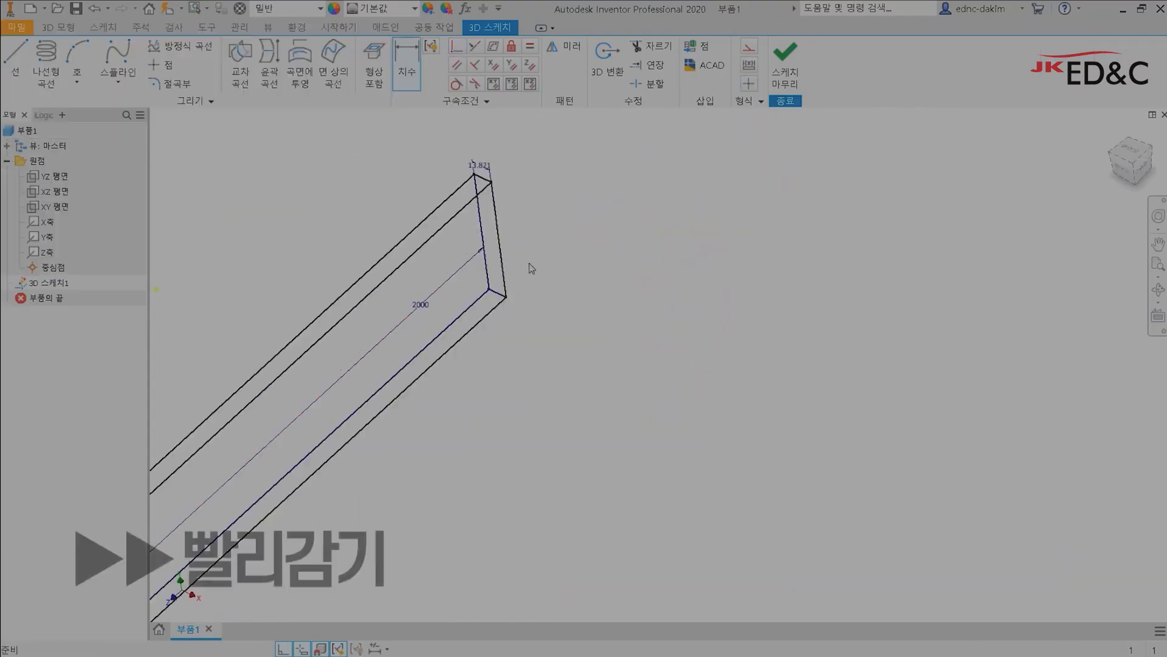
type("1500")
key("Return")
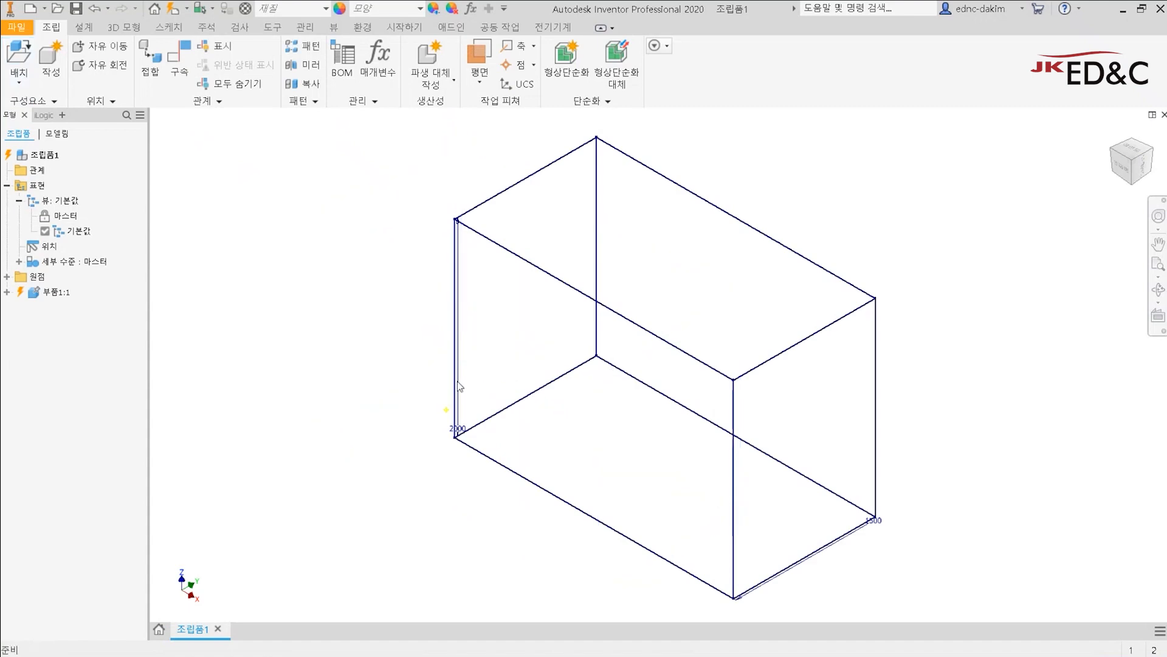
Step: Start inserting a frame in the 조립품1 assembly and agree to save the assembly document first
scroll(615, 405, "up", 3)
middle_click_drag(375, 448, 430, 323, "shift")
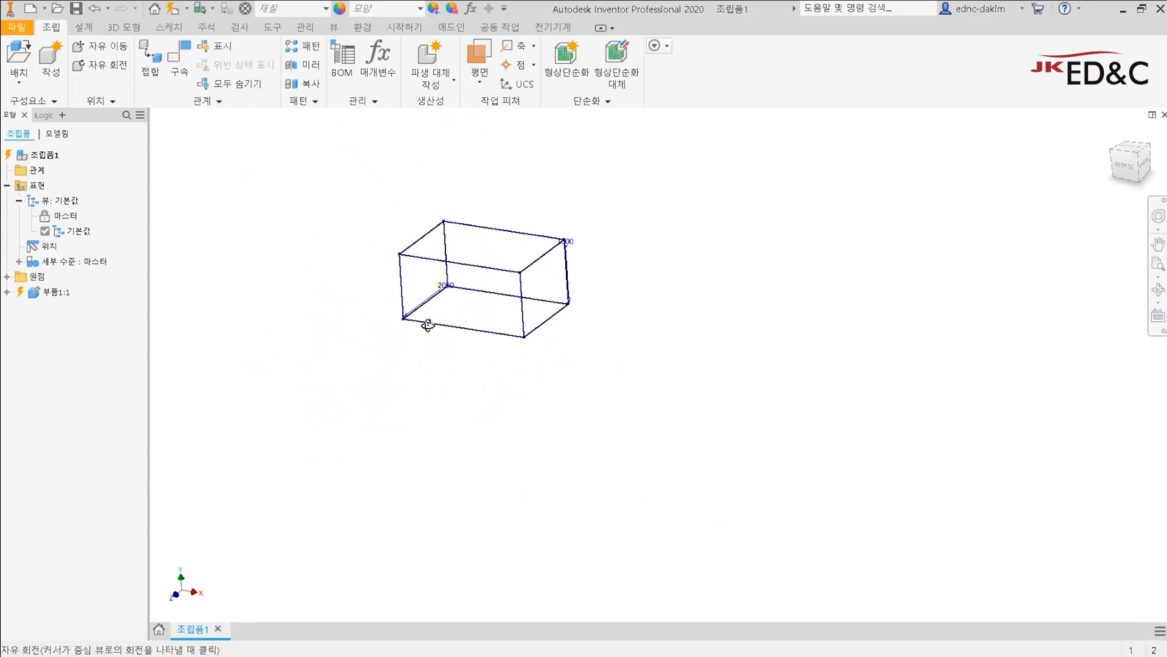
left_click(88, 29)
left_click(102, 51)
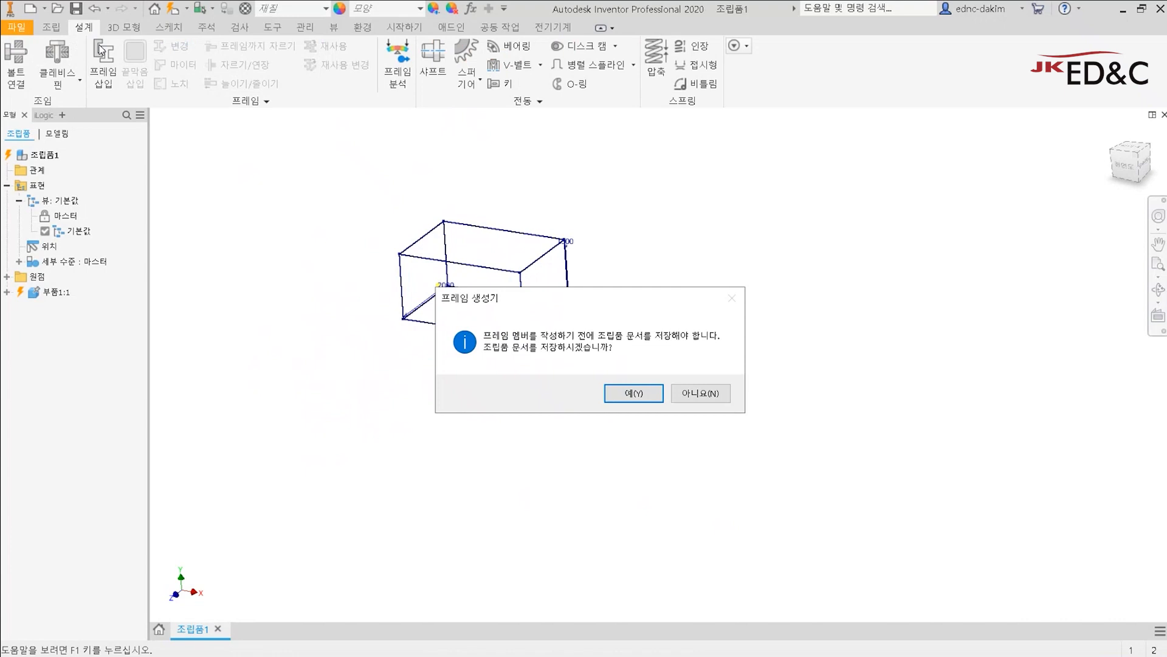
left_click_drag(629, 305, 510, 199)
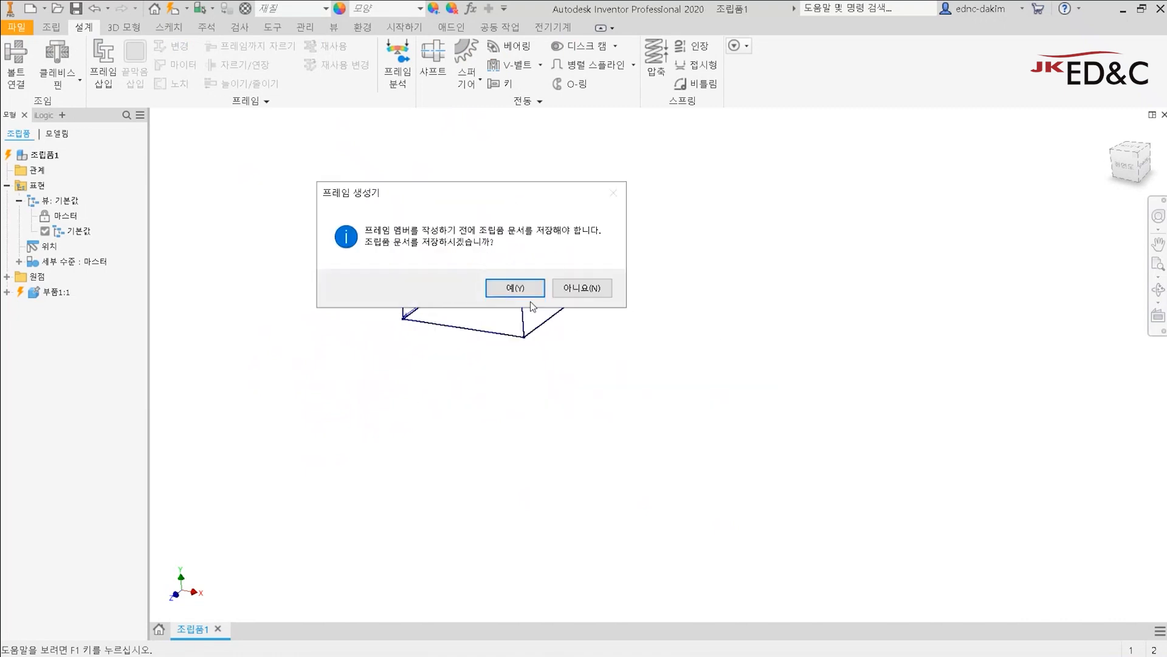
left_click(515, 288)
Step: Save the assembly as 프레임-1-2020.iam in the 인벤터실습폴더_New folder
double_click(330, 560)
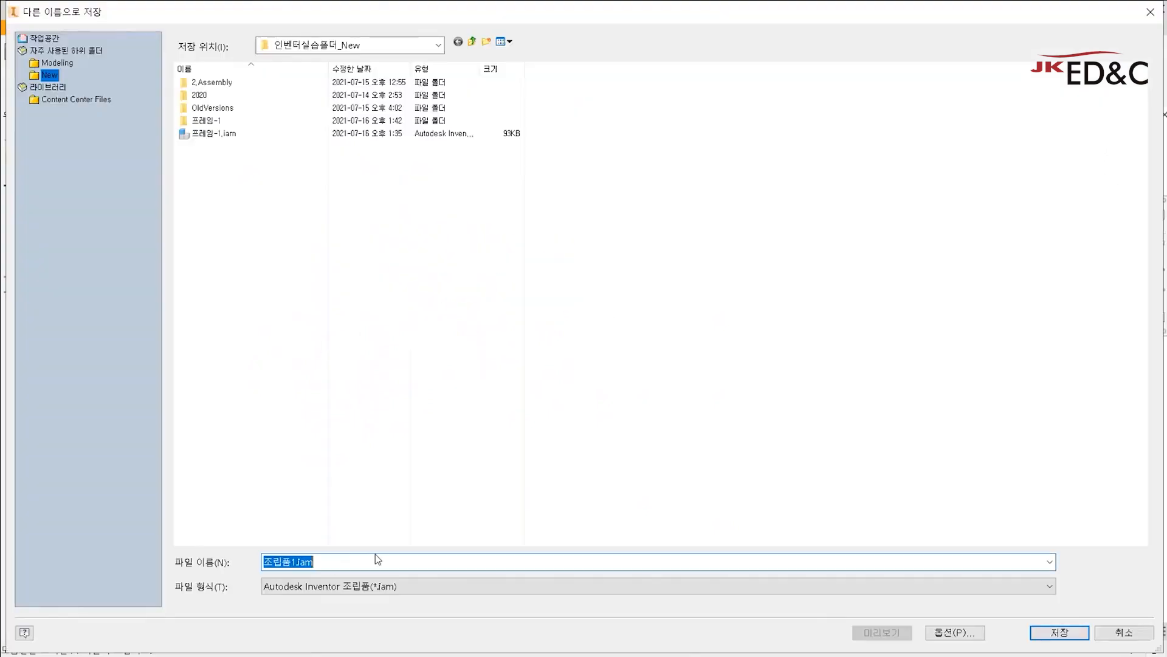
left_click(278, 562)
left_click_drag(290, 564, 172, 564)
type("vmfp")
key("BackSpace")
key("BackSpace")
key("BackSpace")
key("BackSpace")
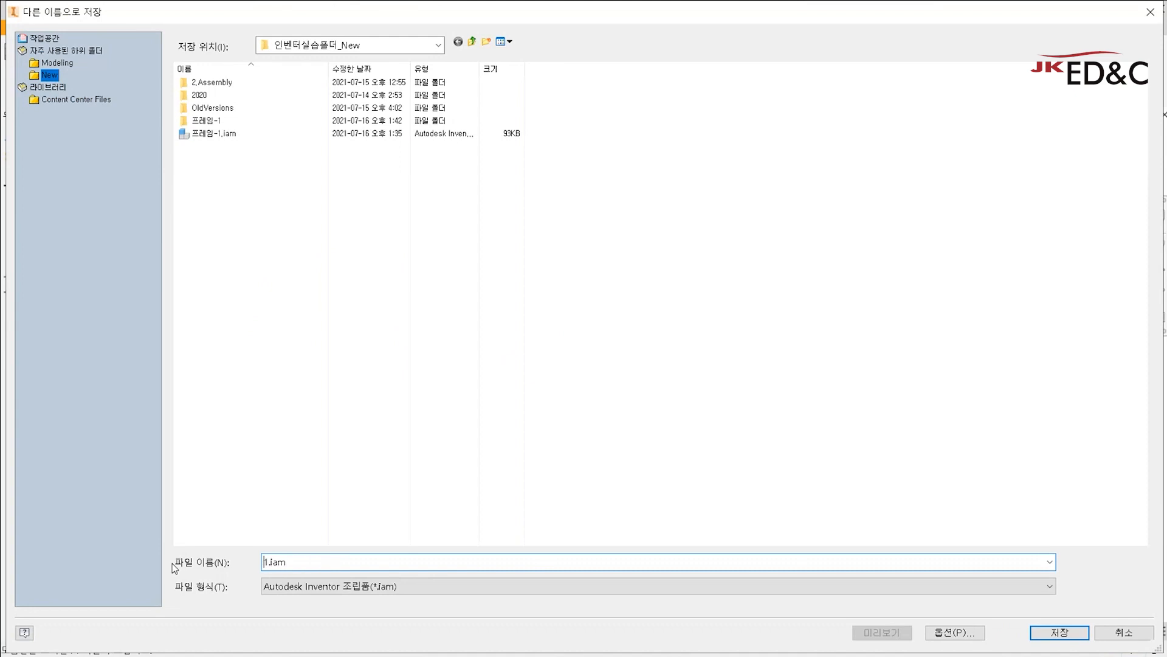
type("프레임")
type("-")
type("-test")
key("Return")
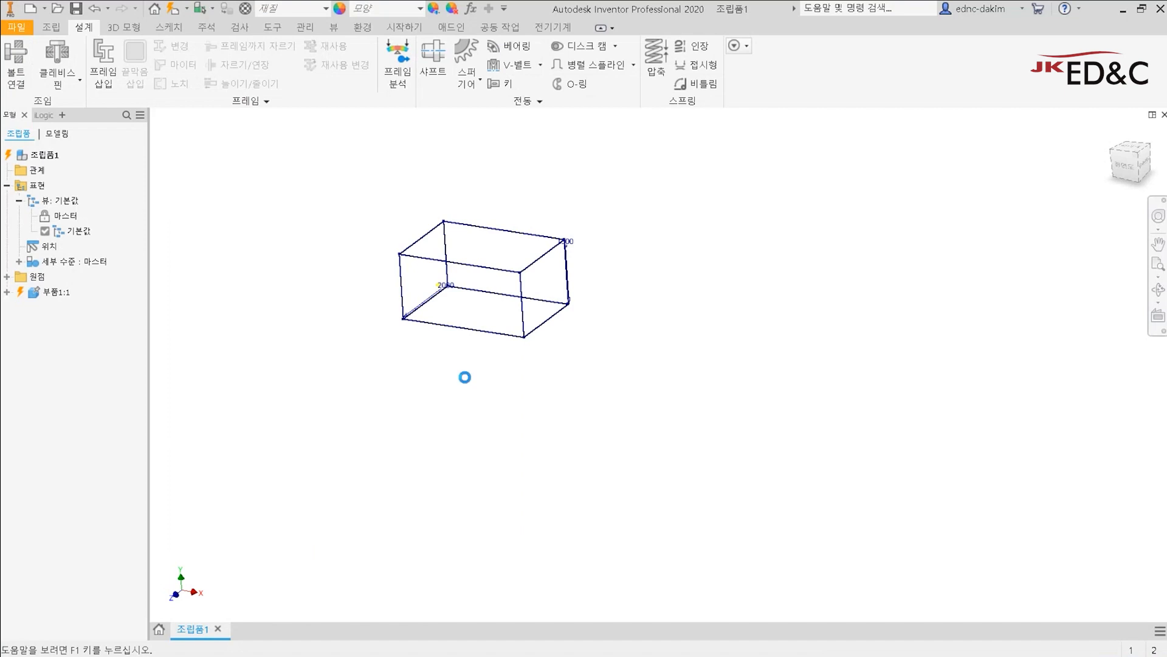
Step: Dismiss the frame generator message and try to insert a frame on the skeleton again
left_click(668, 394)
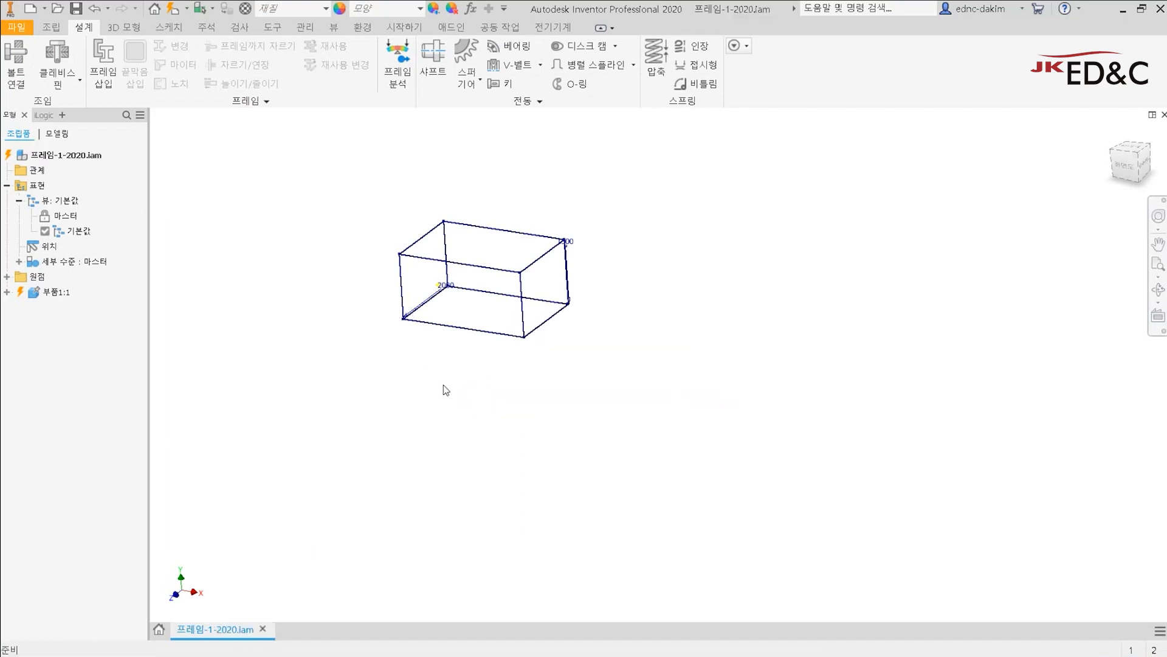
left_click(109, 70)
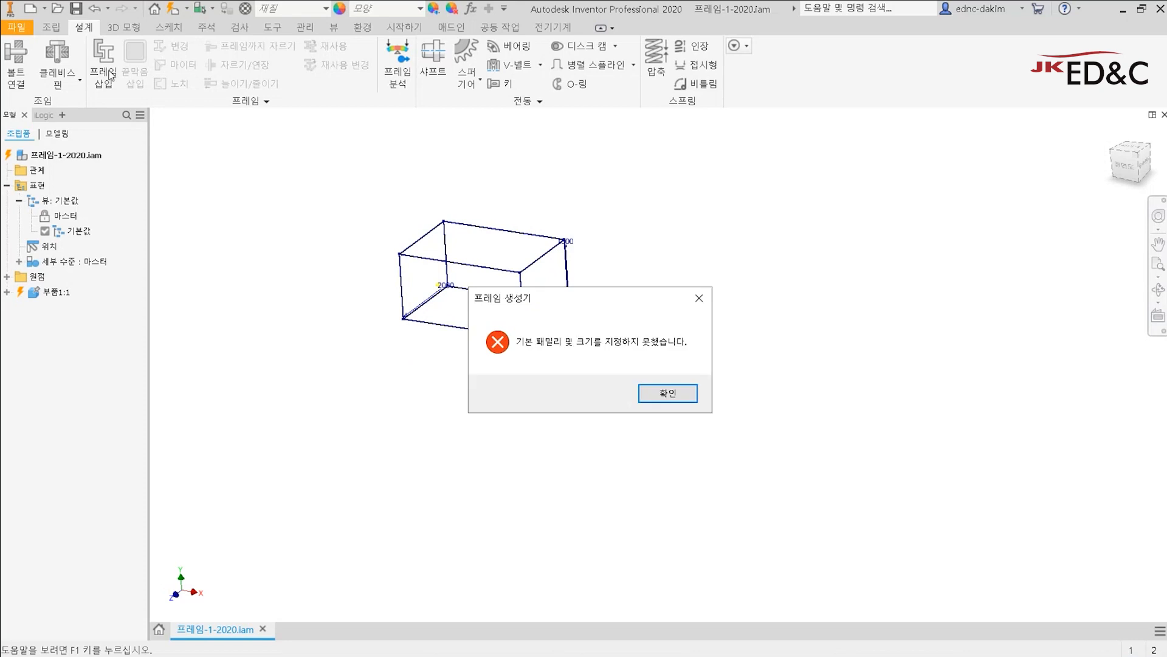
Step: Dismiss the frame generator message and capture the Inventor 2019.1 Frame Generator Enhancements preview from the Google image results into 픽픽
left_click(668, 394)
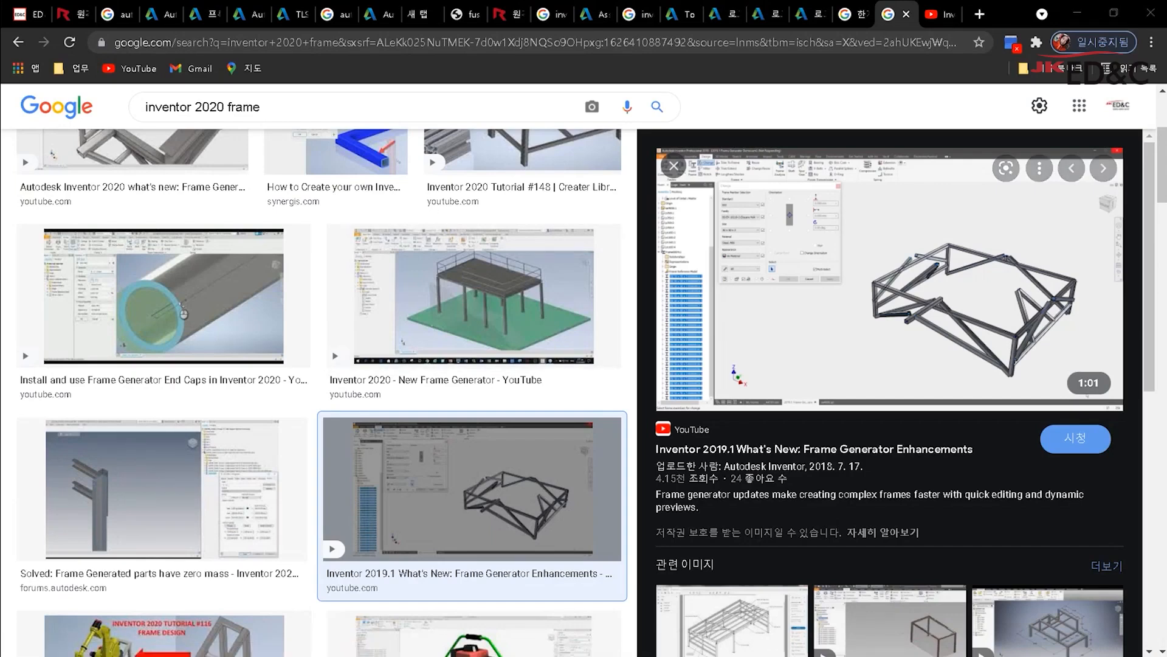
key("Print")
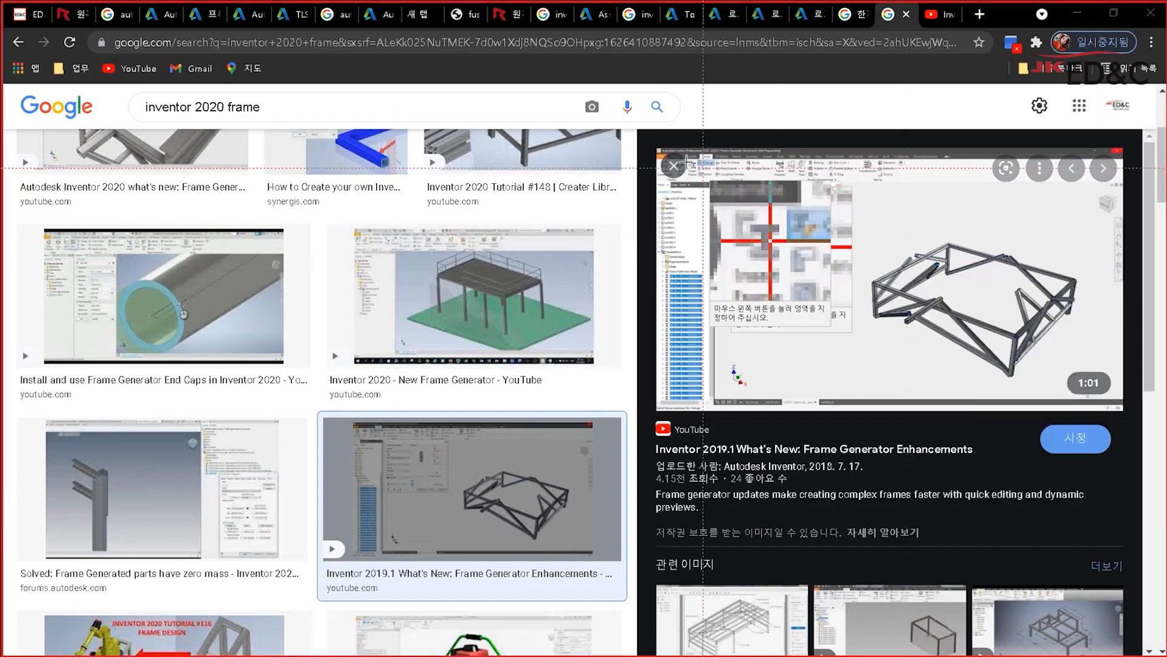
left_click_drag(648, 146, 1131, 433)
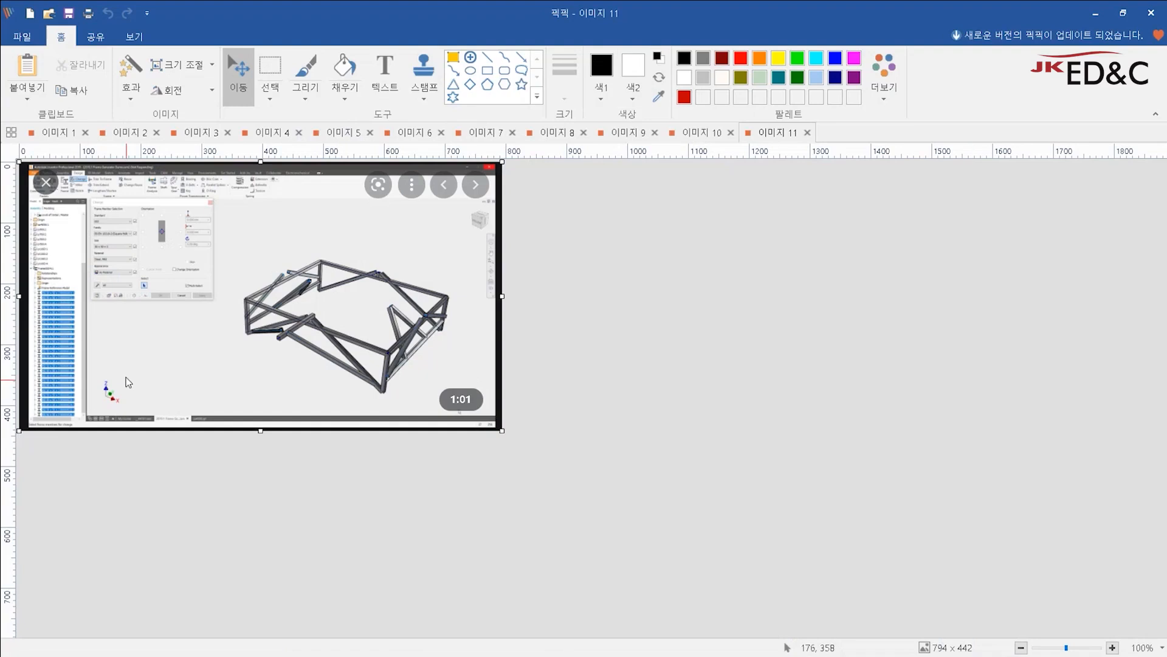
Step: Examine the Change dialog in the captured image closely, covering its frame member selection and orientation settings
scroll(125, 379, "up", 3, "ctrl")
scroll(528, 386, "down", 4)
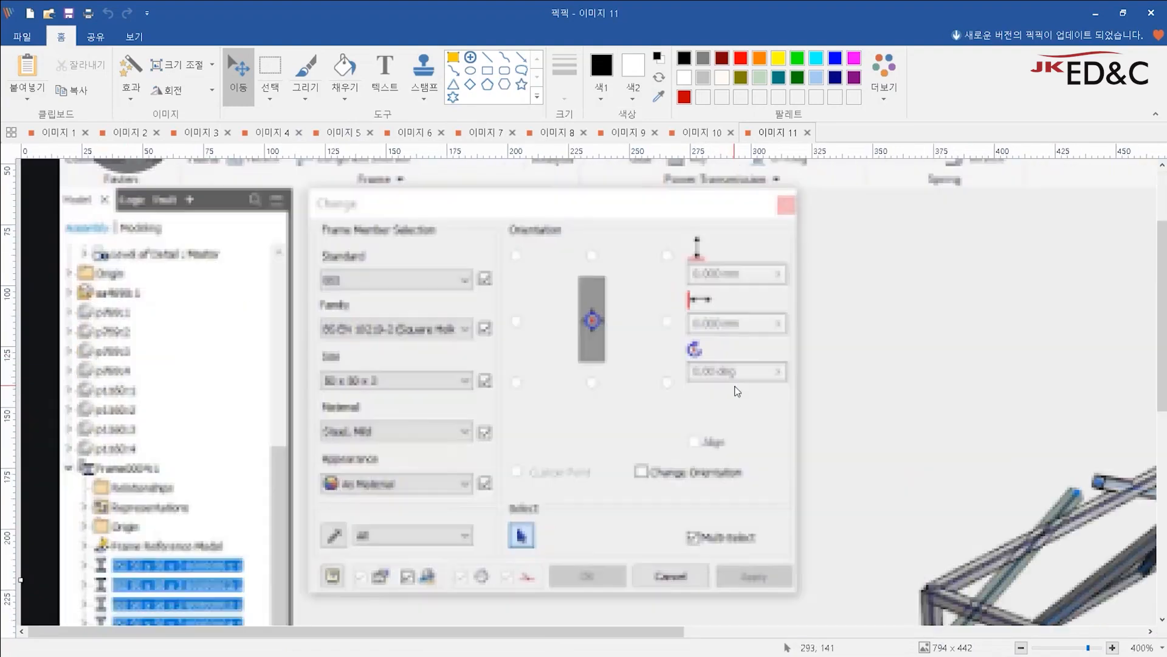
scroll(735, 385, "down", 1, "ctrl")
scroll(409, 367, "up", 2)
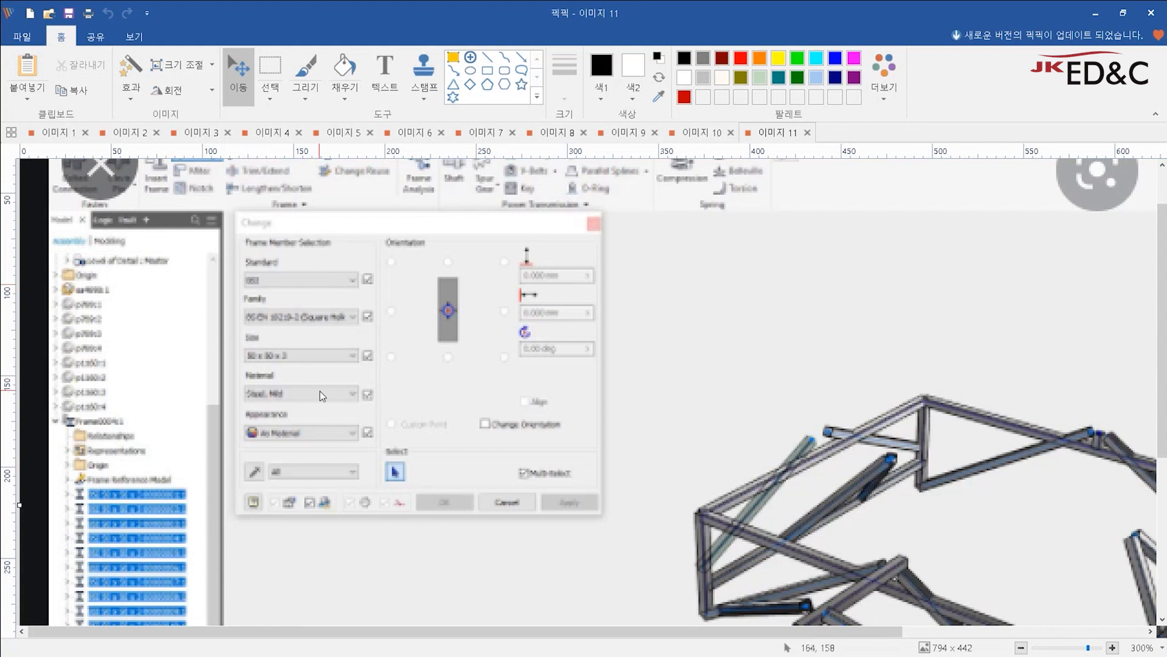
scroll(602, 332, "down", 1)
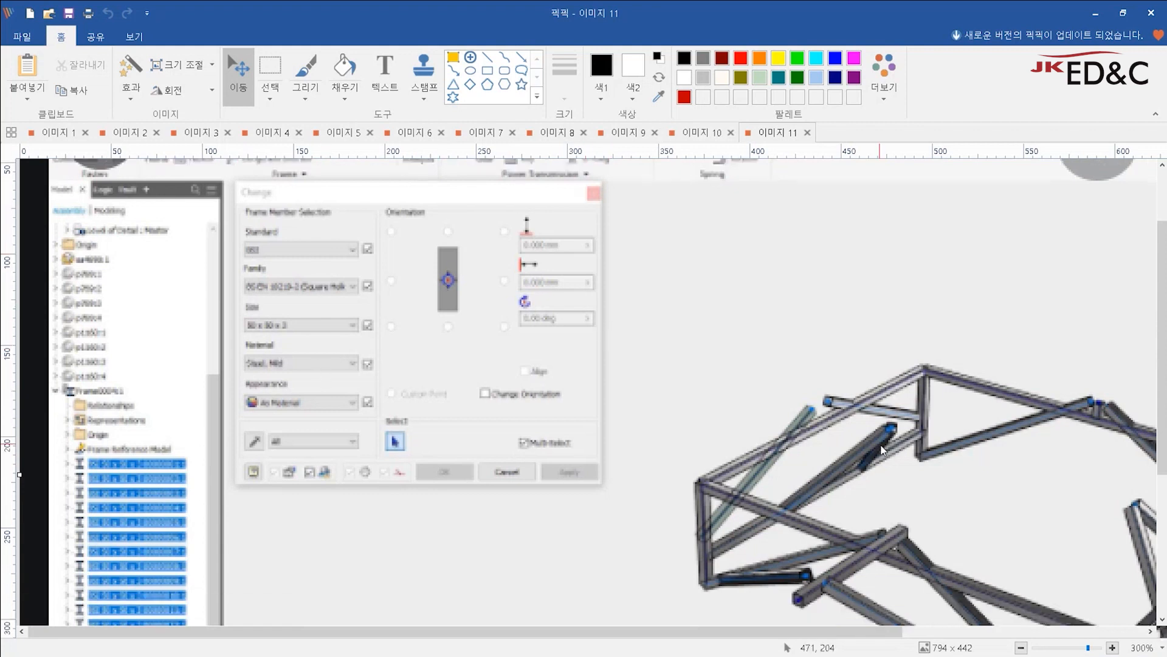
scroll(838, 362, "down", 1)
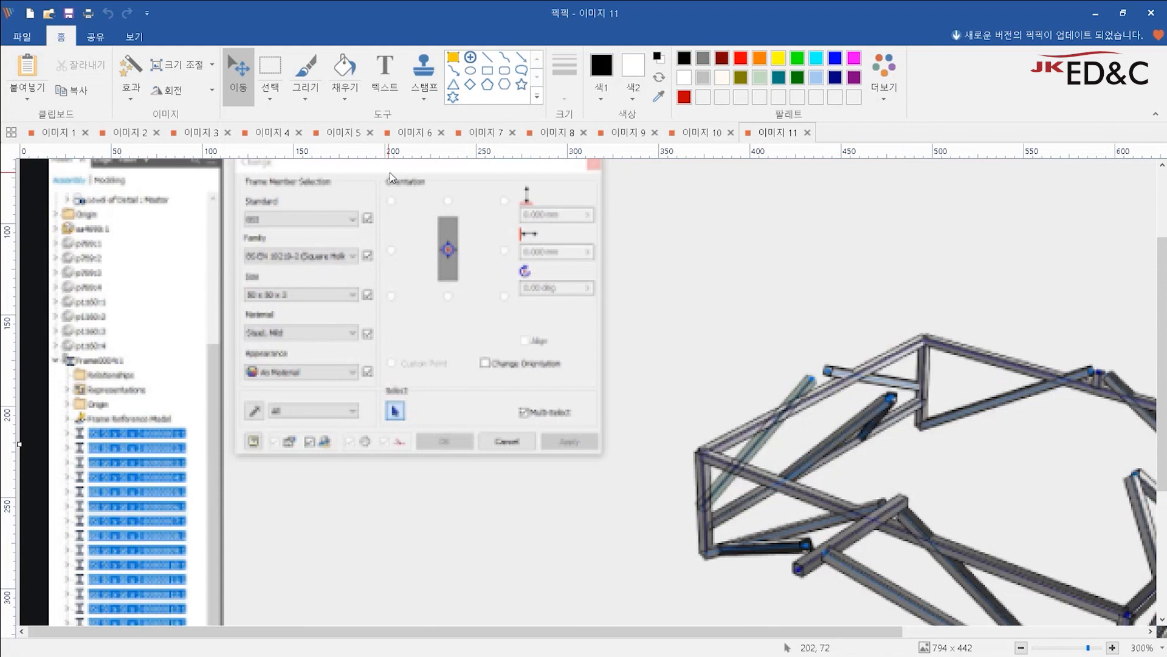
scroll(390, 182, "up", 1)
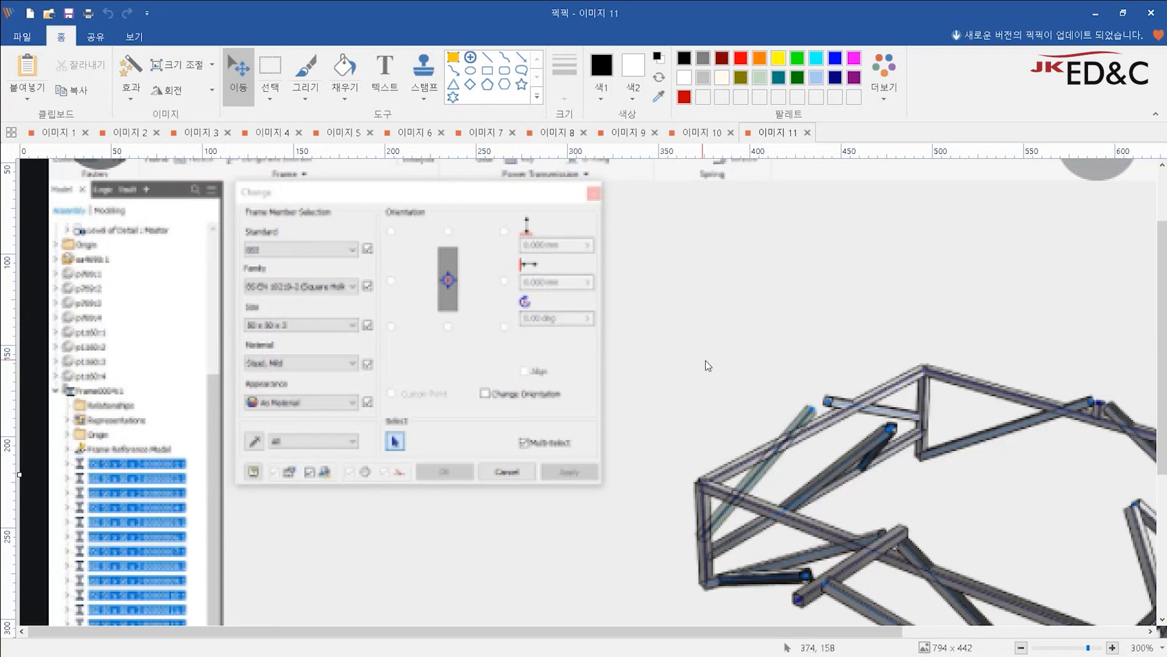
Step: Look over the frame model in the captured image and compare it with the Change dialog's orientation settings
scroll(707, 365, "down", 1)
scroll(384, 417, "up", 1)
left_click_drag(447, 632, 690, 631)
scroll(468, 450, "down", 1)
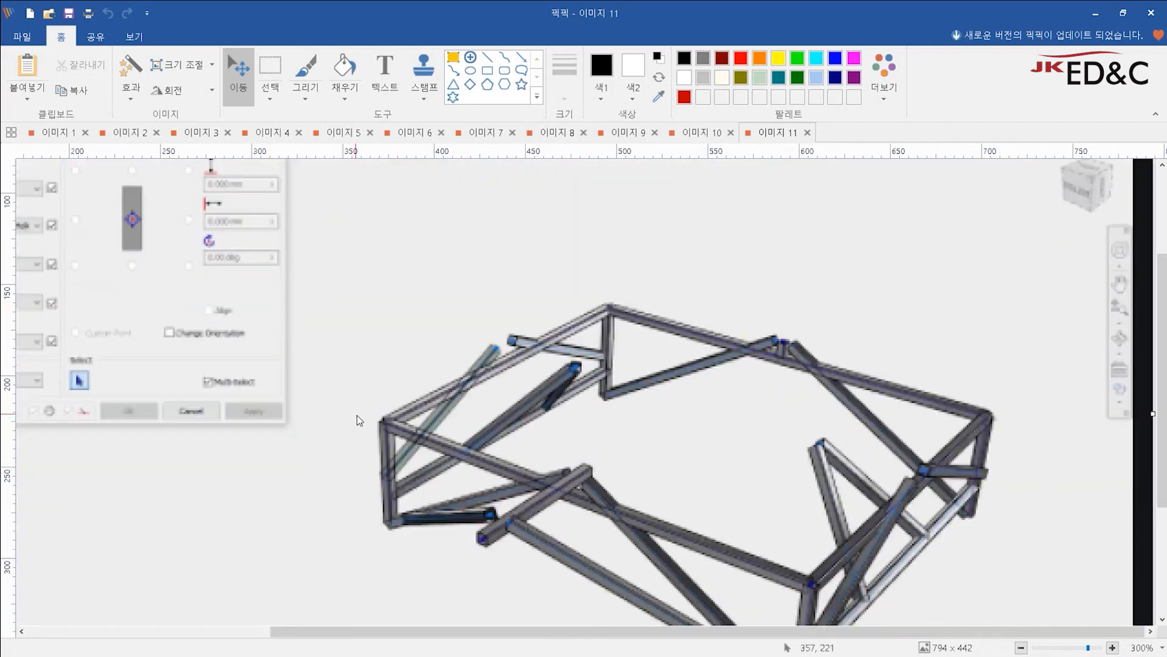
scroll(357, 415, "up", 1)
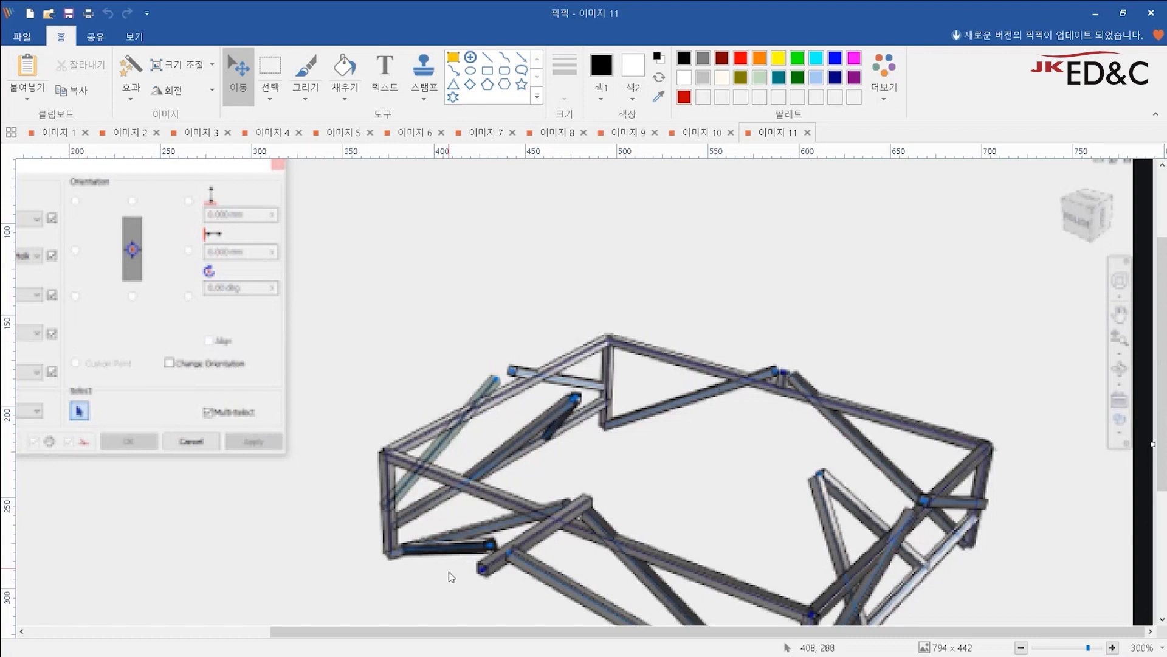
left_click_drag(446, 629, 294, 633)
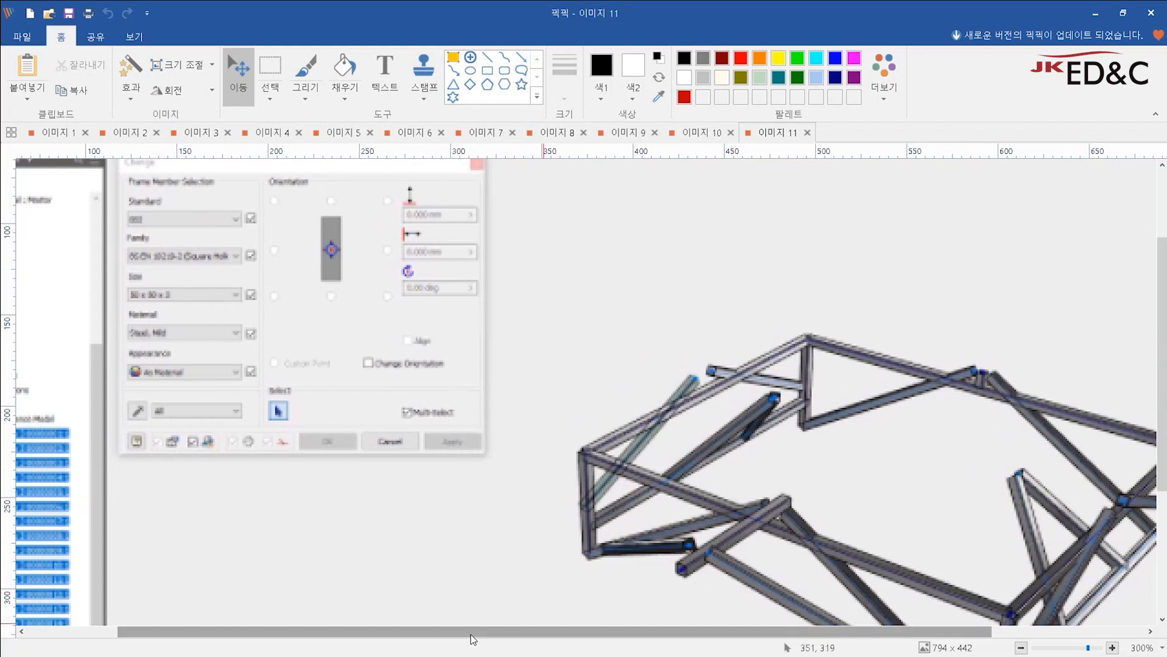
left_click_drag(473, 638, 516, 638)
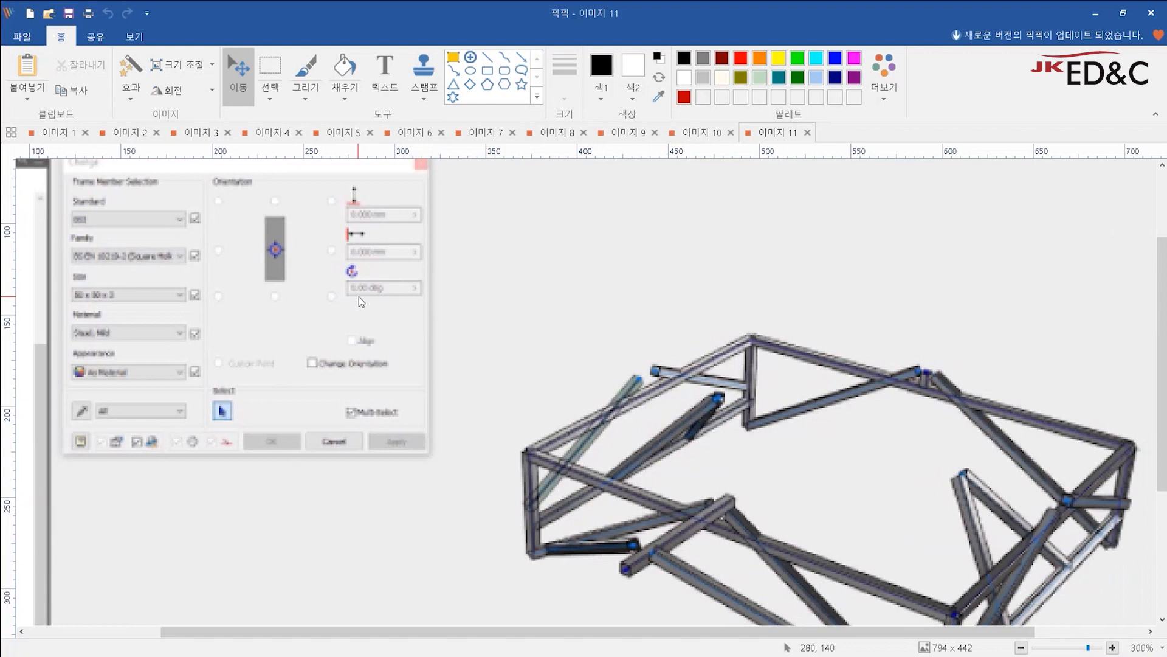